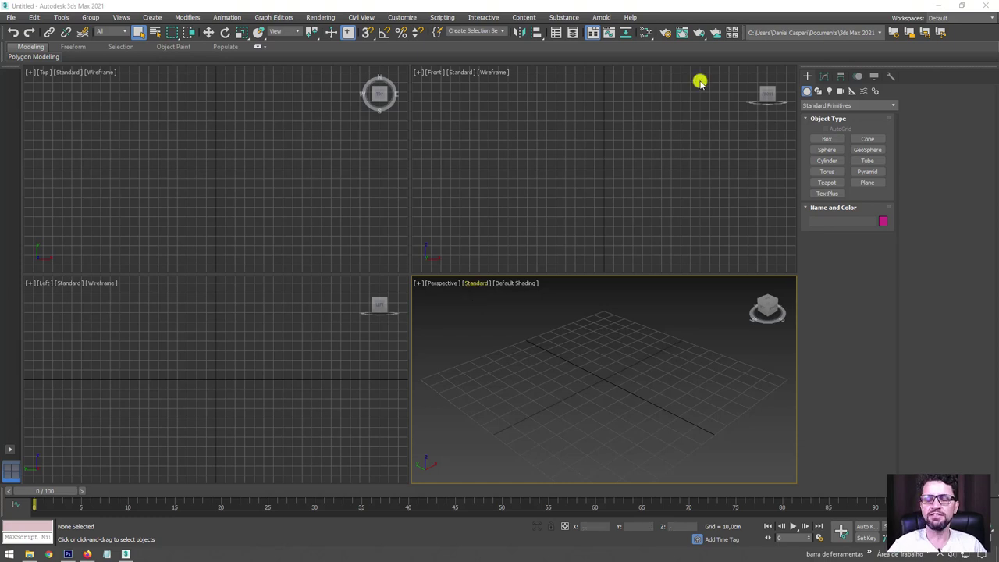
Create Teapot001 at the centre of the Perspective grid, about 23,764 cm in radius
left_click(820, 183)
left_click_drag(595, 381, 629, 398)
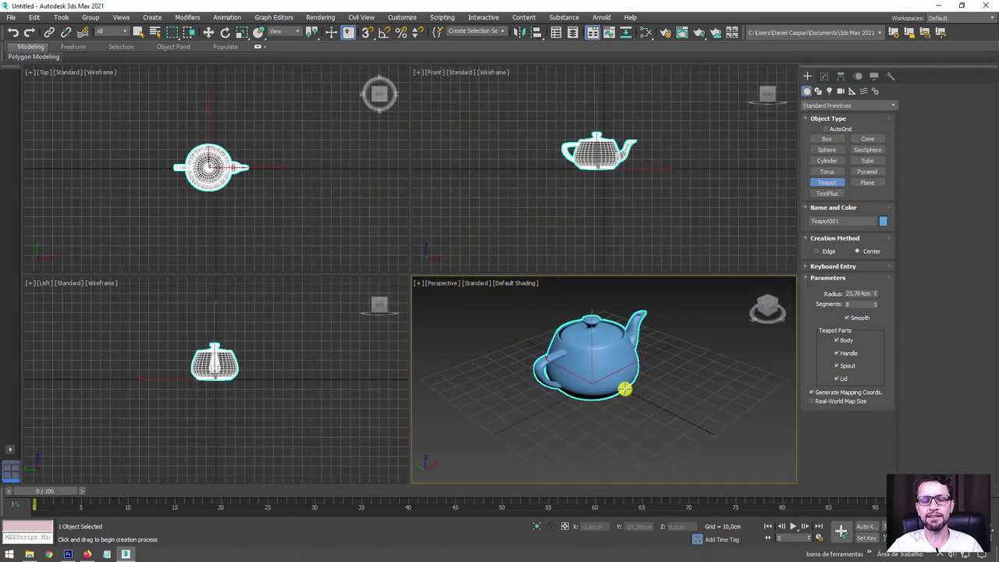
Pan, zoom out and orbit the Perspective view so the teapot sits small mid-grid
middle_click_drag(624, 385, 681, 414)
scroll(682, 415, "down", 2)
scroll(634, 413, "down", 2)
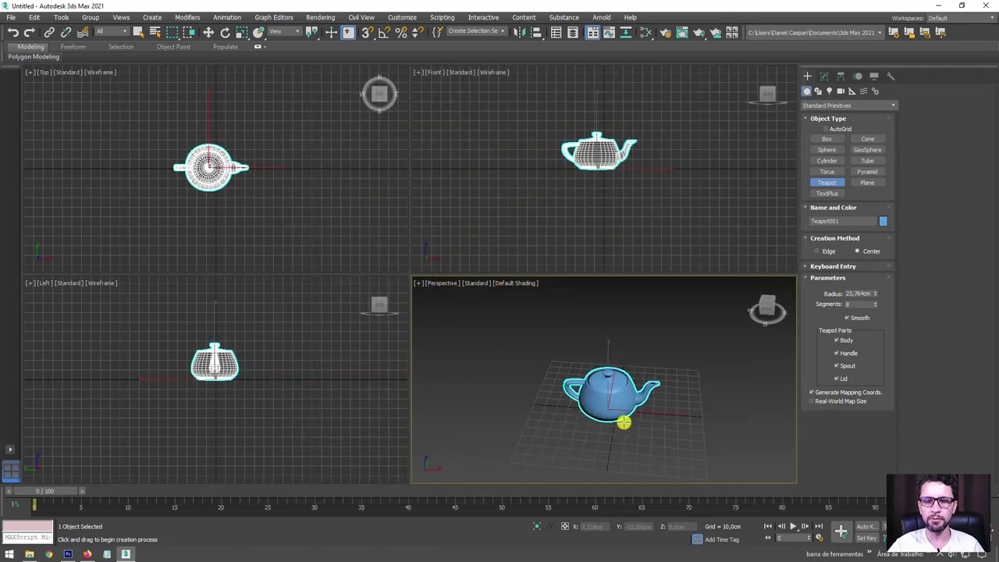
middle_click_drag(622, 424, 617, 421, "alt")
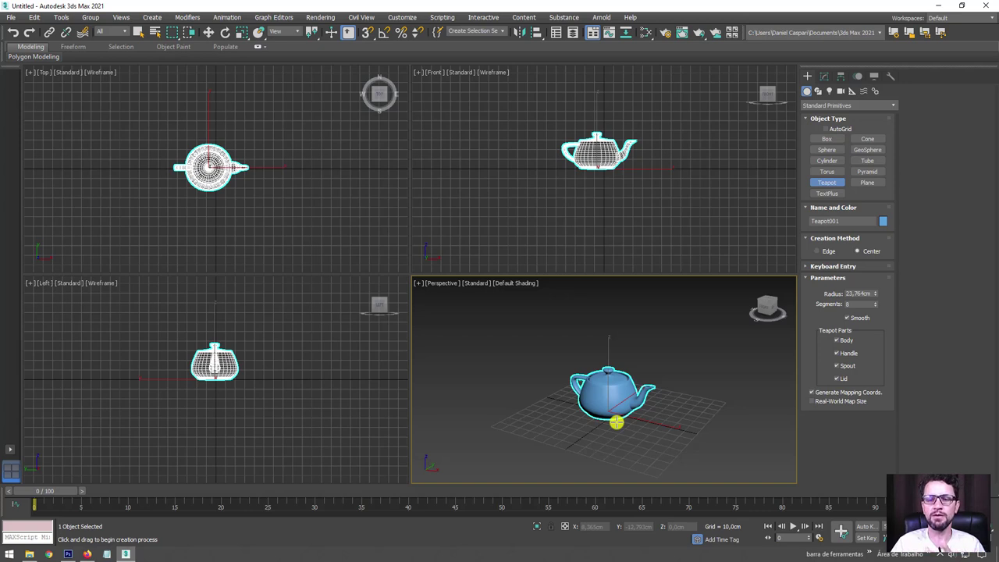
Draw a large floor plane around the teapot and lift a copy above it
left_click(867, 182)
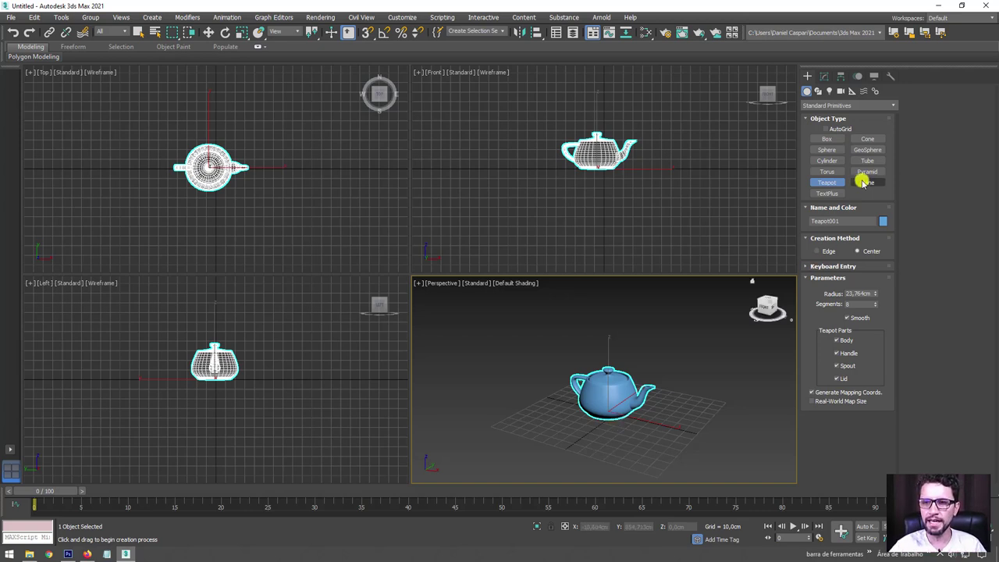
mouse_move(616, 415)
left_mouse_down()
mouse_move(697, 466)
mouse_move(667, 417)
left_mouse_up()
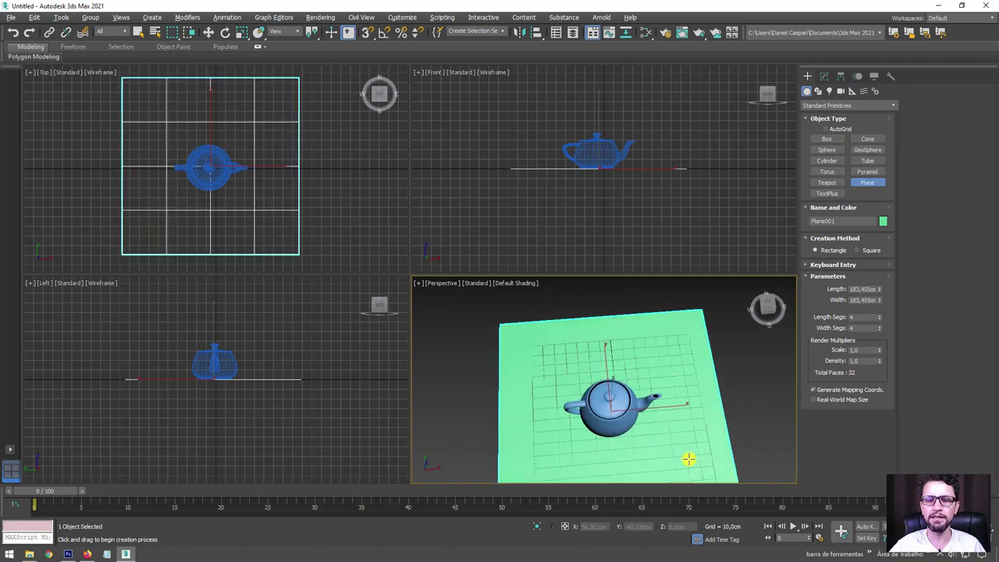
middle_click_drag(608, 357, 614, 379, "alt")
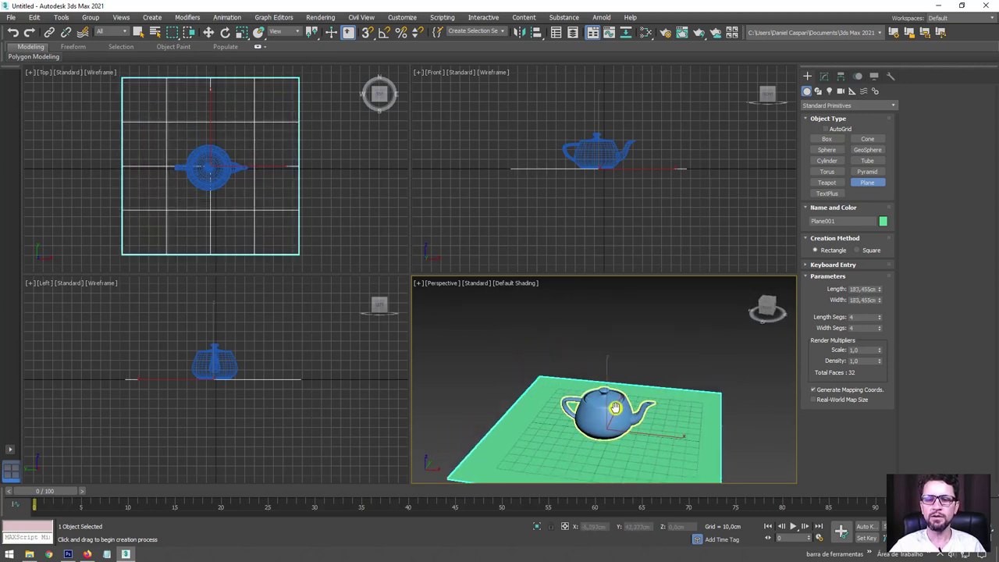
key("w")
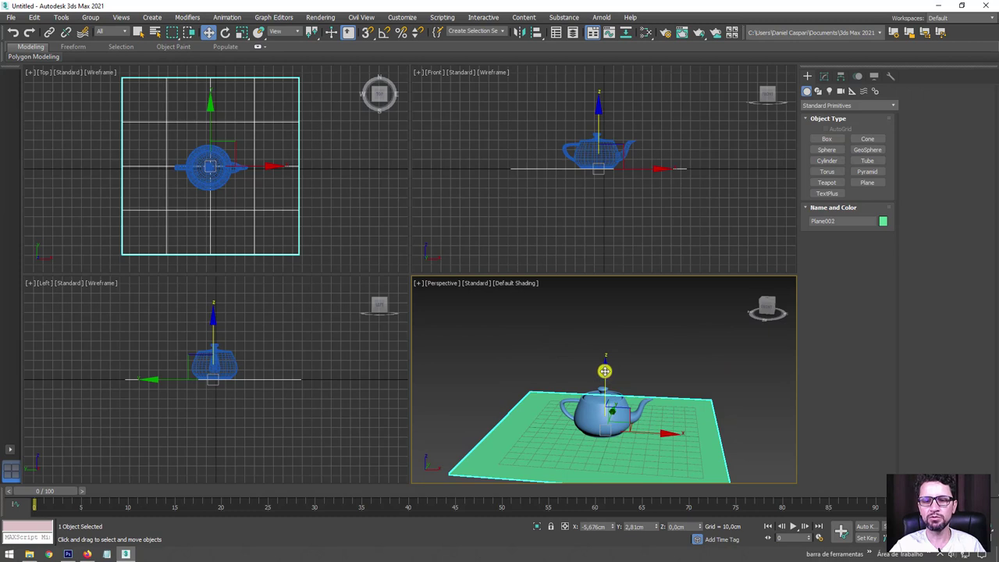
left_click_drag(606, 377, 606, 283, "shift")
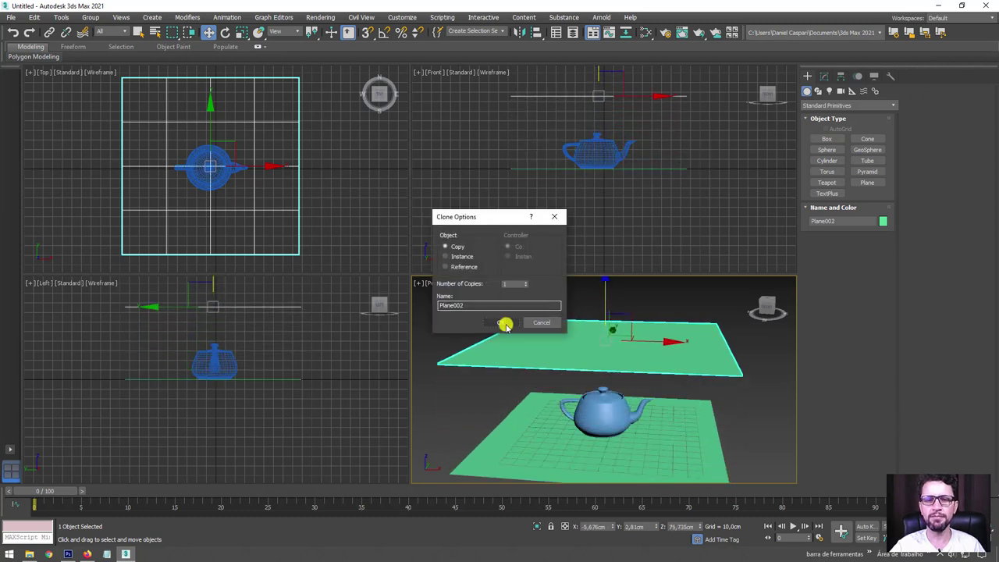
left_click(468, 322)
Set the raised copy Plane002's length and width to 100 cm
left_click(823, 76)
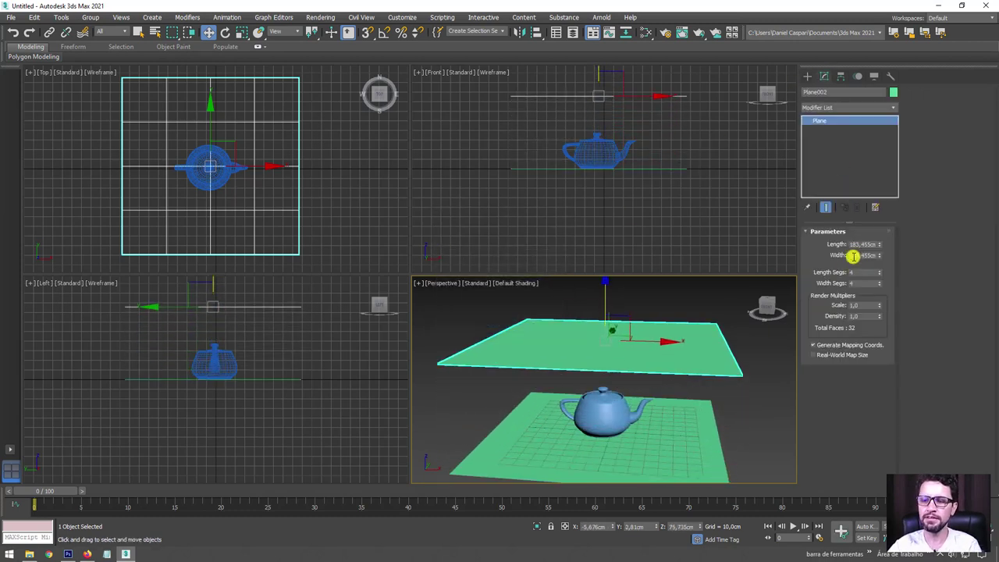
left_click(859, 245)
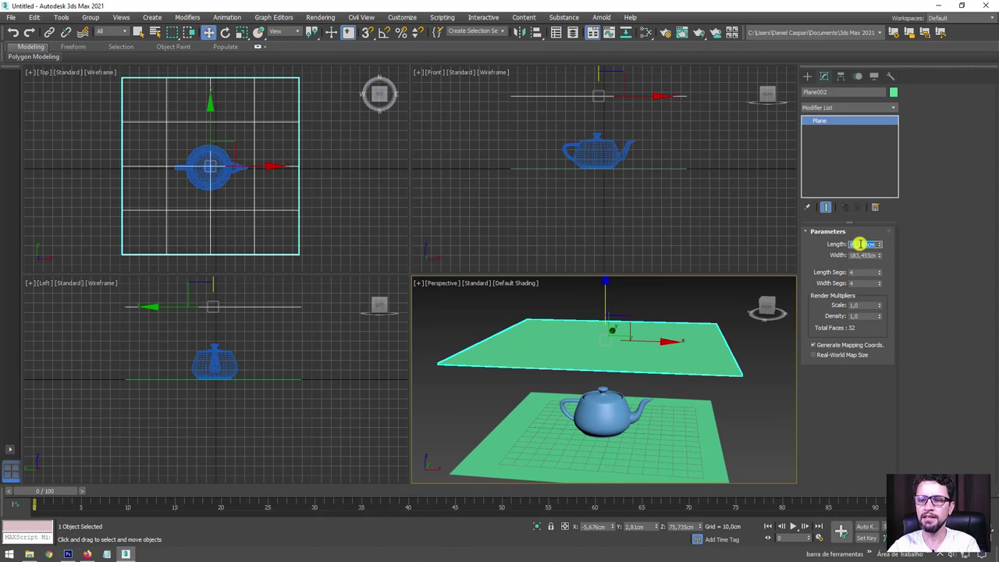
type("100")
left_click(859, 257)
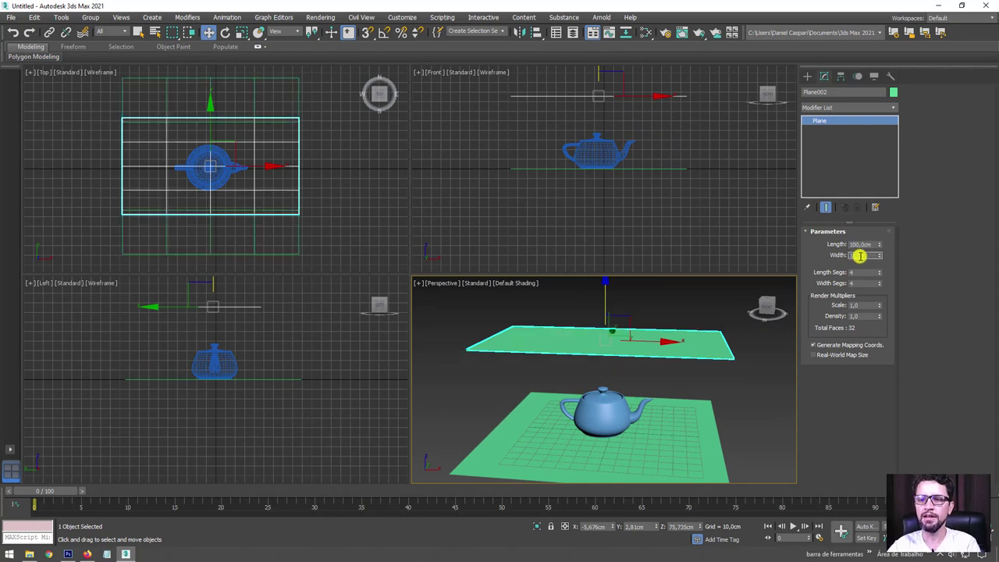
type("100")
key("Return")
middle_click_drag(584, 437, 587, 366)
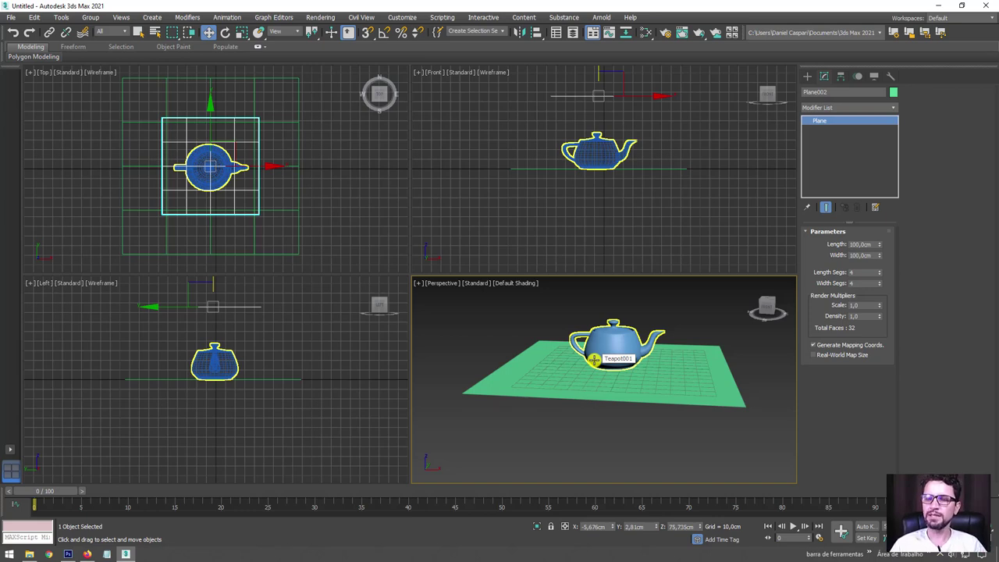
middle_click_drag(594, 360, 631, 348, "alt")
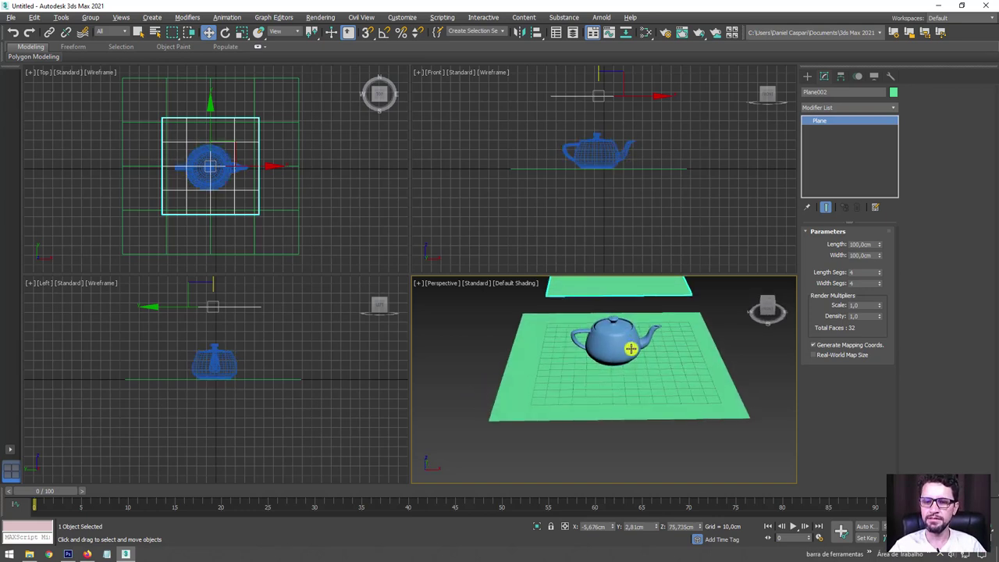
Create a red box standing beside the teapot on the floor plane
left_click(807, 76)
left_click(826, 138)
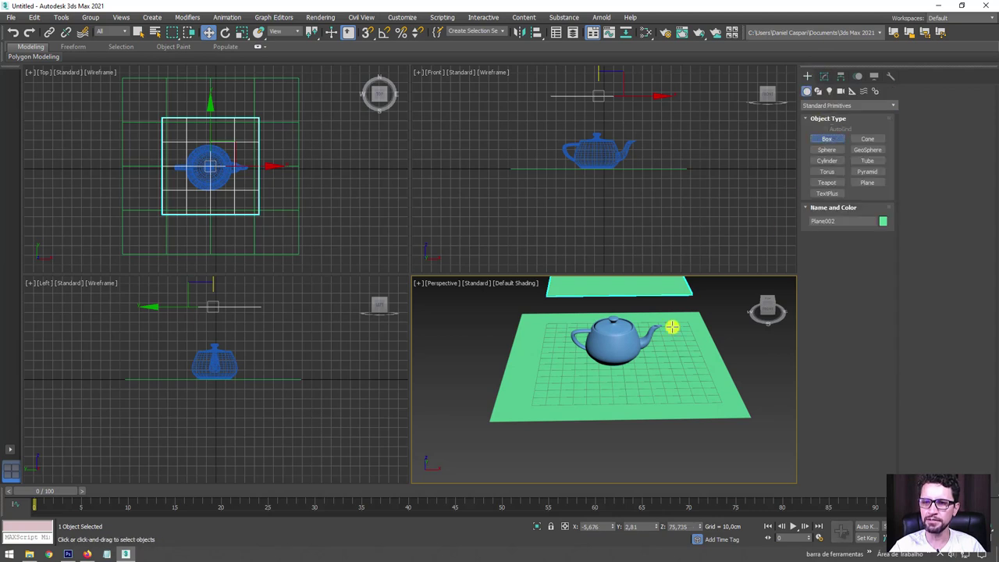
left_click_drag(584, 379, 651, 394)
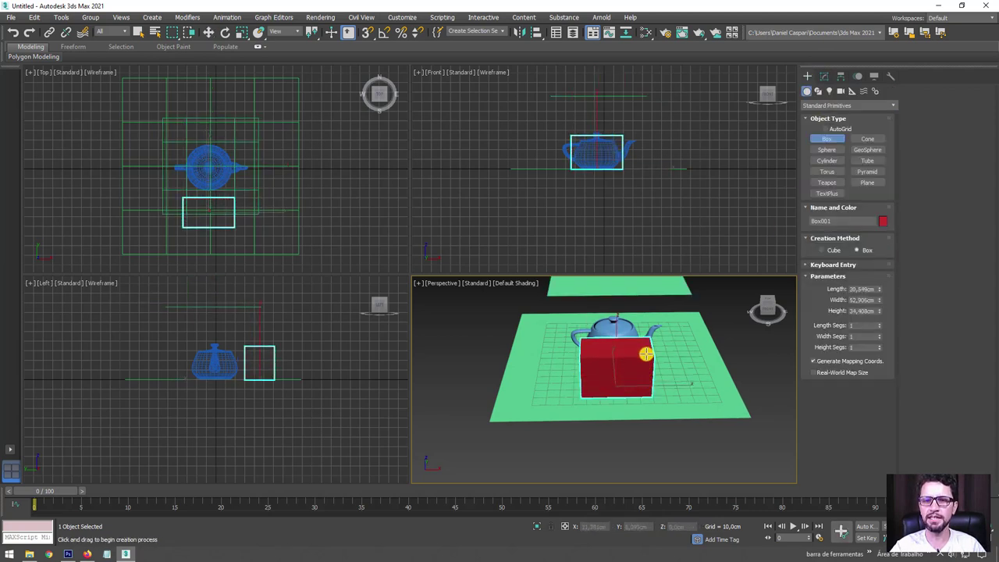
left_click(647, 351)
key("w")
middle_click_drag(685, 364, 621, 351, "alt")
Narrow the box by lowering its Width value, then select the teapot
left_click(824, 76)
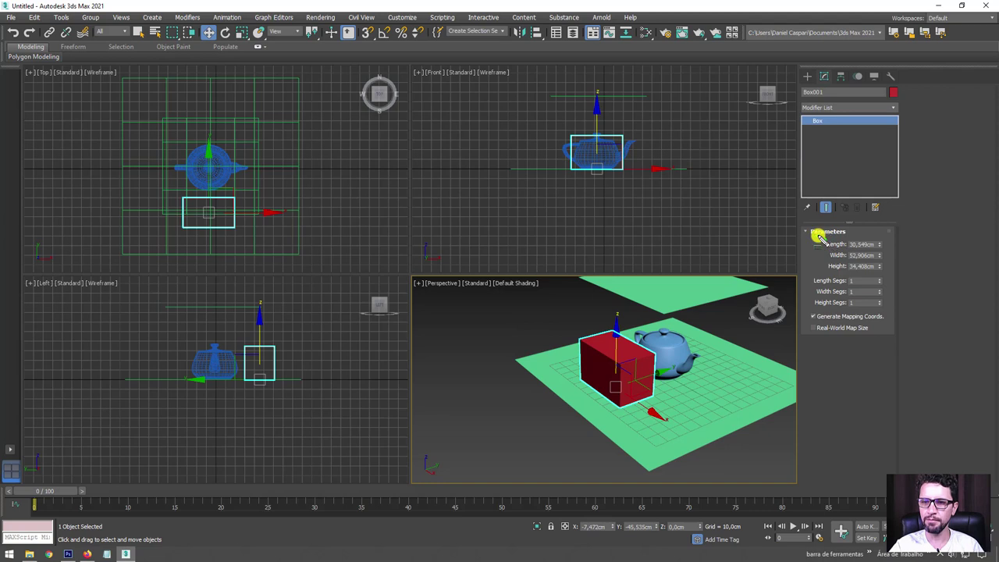
left_click_drag(818, 238, 892, 279)
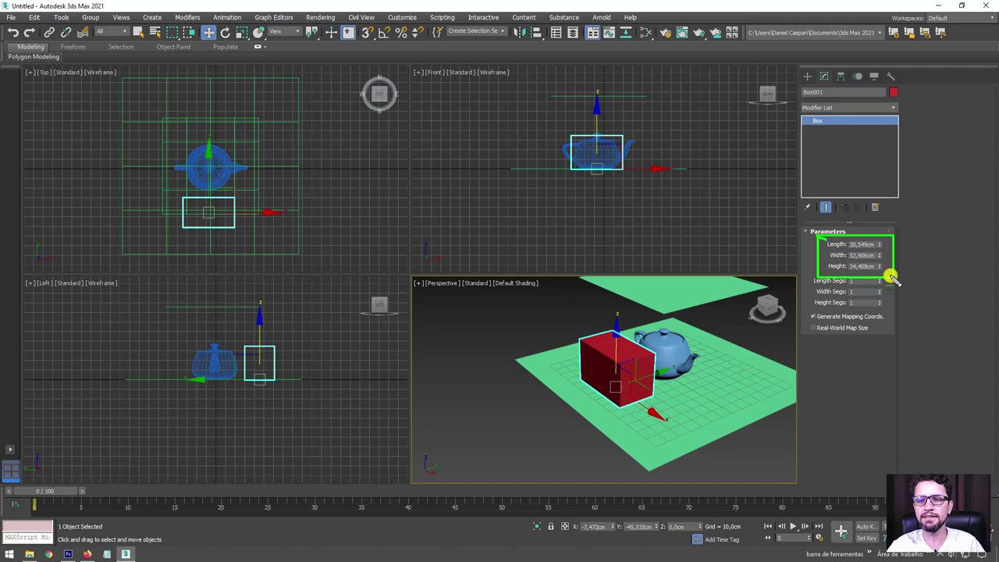
key("f")
left_click_drag(880, 255, 875, 274)
left_click(624, 361)
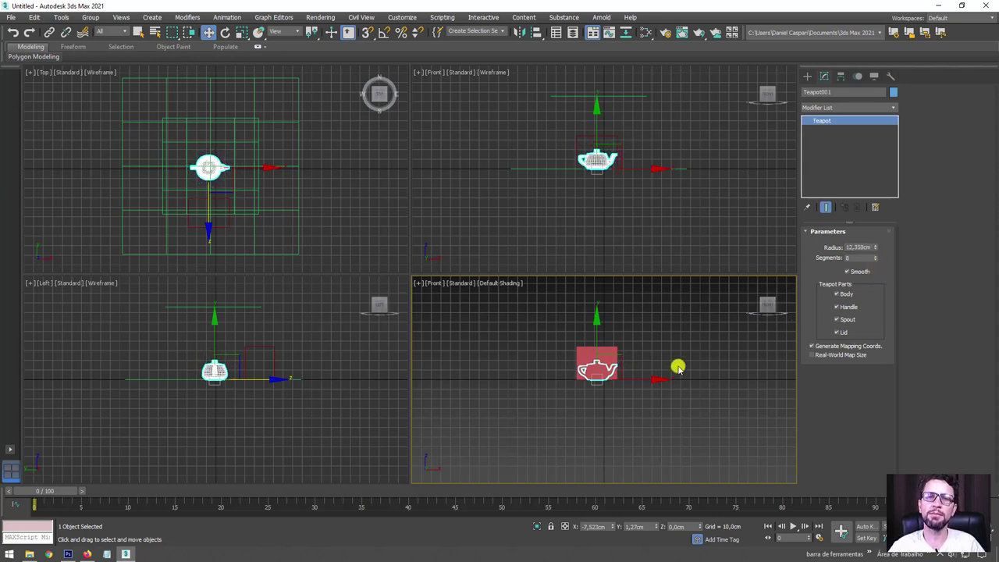
Delete the red box and return the view to Perspective
left_click(617, 350)
key("Delete")
key("p")
Select Plane002 and turn on Edged Faces to reveal its 4 × 4 segments
left_click(614, 334)
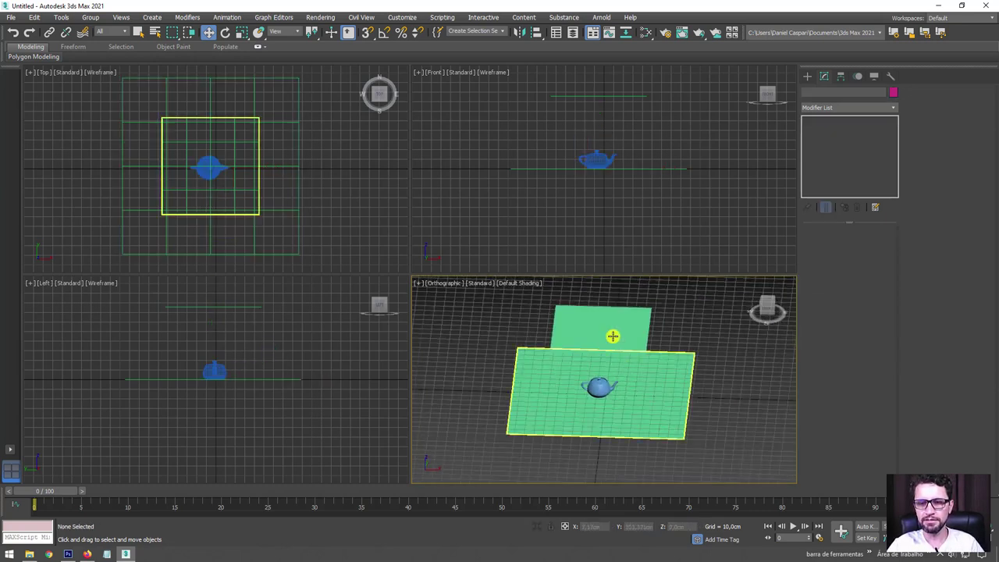
mouse_move(633, 334)
middle_mouse_down("alt")
mouse_move(669, 357)
mouse_move(663, 343)
middle_mouse_up("alt")
key("F4")
double_click(867, 244)
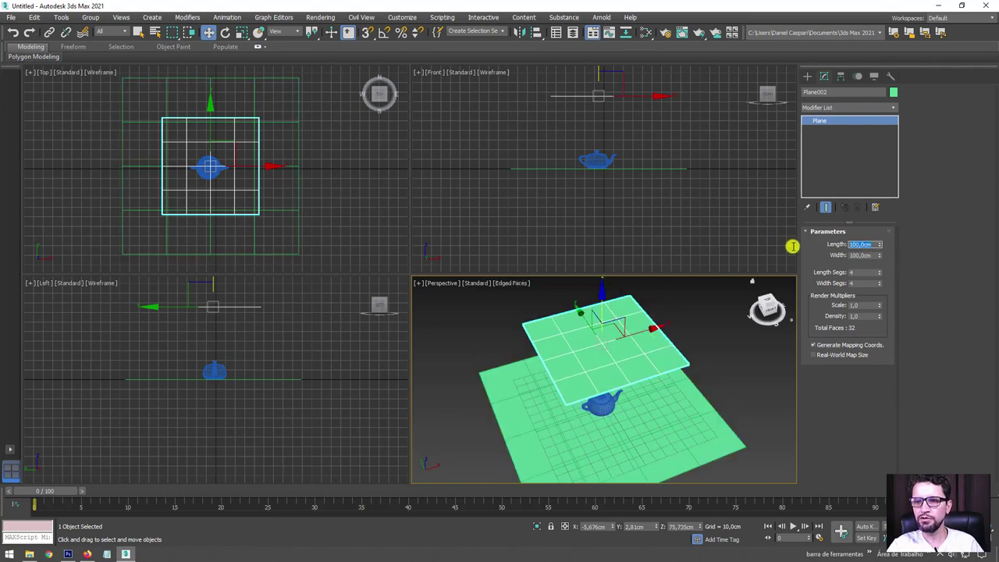
left_click(830, 255)
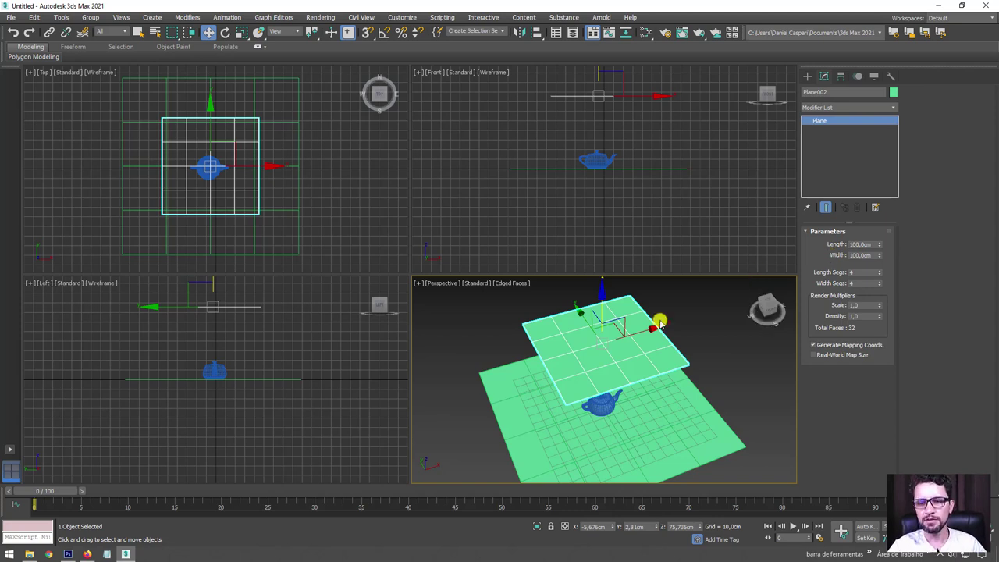
mouse_move(658, 320)
middle_mouse_down("alt")
mouse_move(591, 375)
mouse_move(658, 346)
mouse_move(614, 393)
mouse_move(584, 398)
middle_mouse_up("alt")
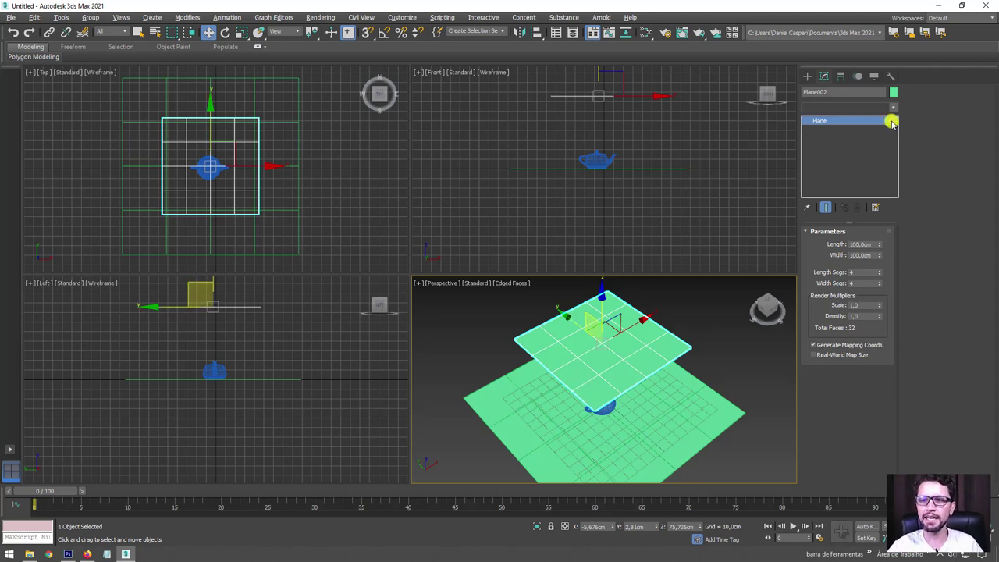
Add a Bend to Plane002: Angle 180, Direction -71.5, around the Y axis
left_click(847, 107)
scroll(853, 257, "down", 5)
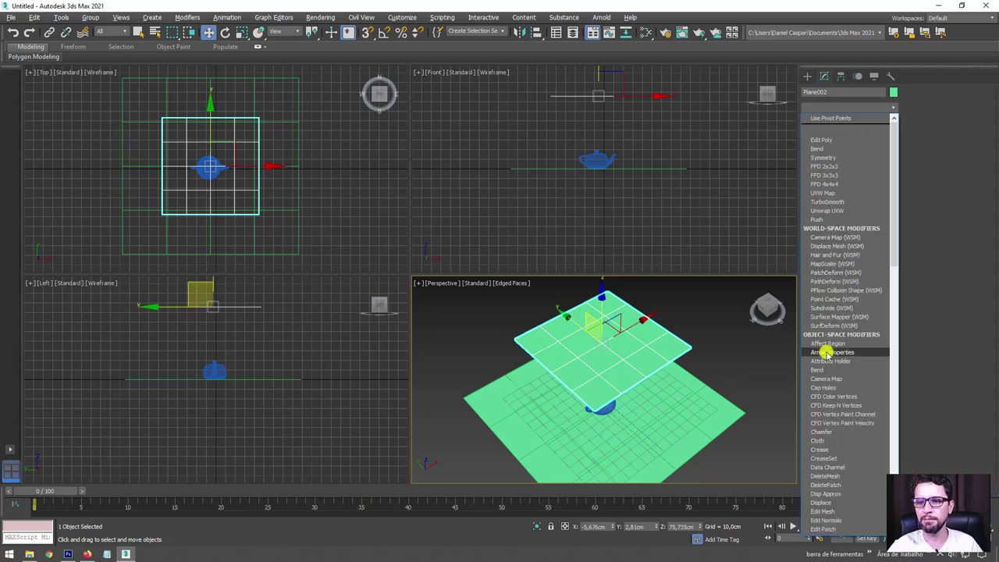
left_click(820, 370)
mouse_move(874, 250)
left_mouse_down()
mouse_move(864, 204)
mouse_move(883, 245)
mouse_move(872, 167)
left_mouse_up()
left_click(845, 290)
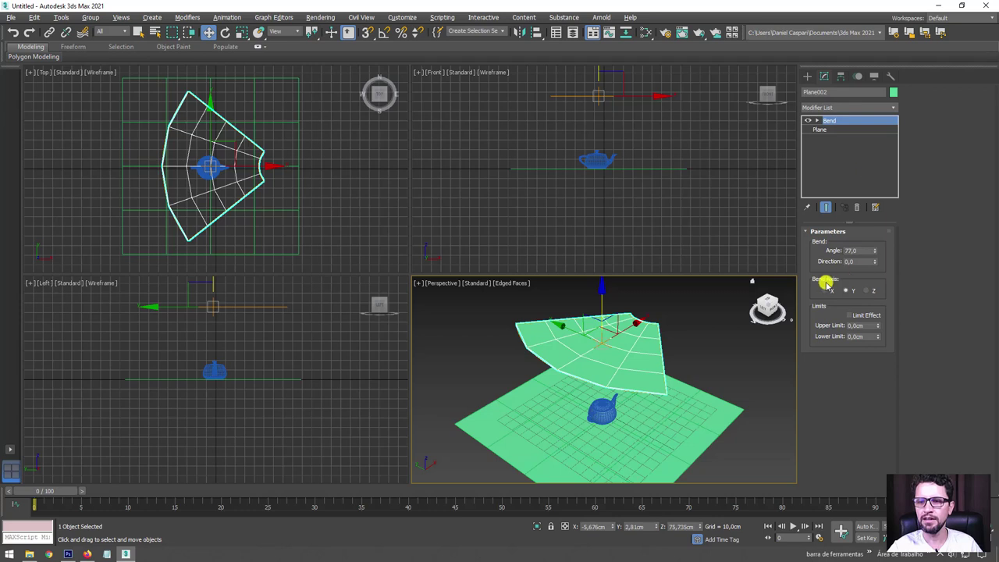
mouse_move(871, 261)
left_mouse_down()
mouse_move(874, 229)
mouse_move(898, 352)
mouse_move(859, 151)
left_mouse_up()
left_click(874, 231)
left_click(857, 231)
mouse_move(617, 367)
middle_mouse_down("alt")
mouse_move(645, 382)
mouse_move(596, 369)
middle_mouse_up("alt")
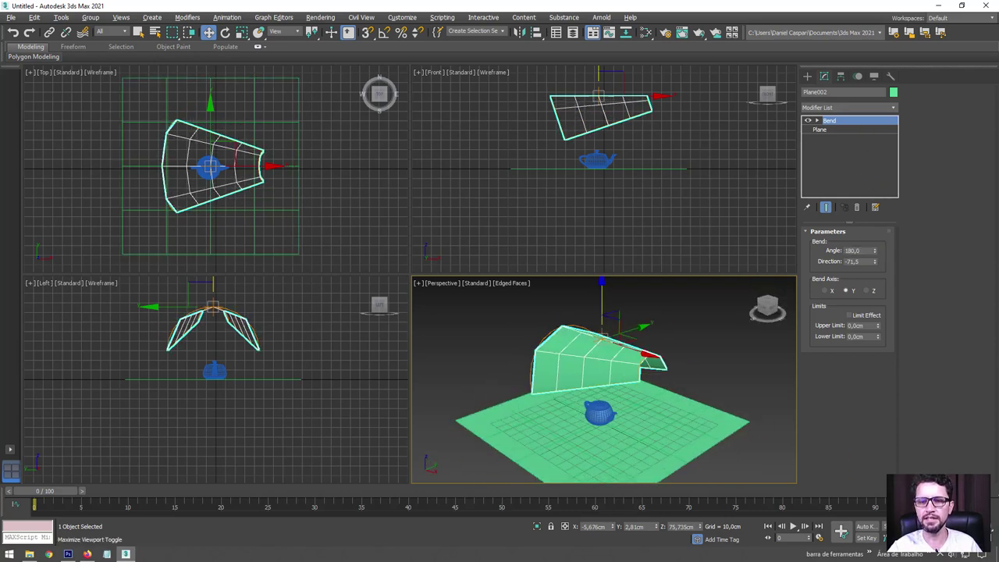
Copy the bent plane to the right and give the copy 50 × 51 segments
left_click(991, 539)
mouse_move(654, 385)
middle_mouse_down("alt")
mouse_move(562, 346)
mouse_move(536, 319)
mouse_move(495, 230)
mouse_move(465, 200)
middle_mouse_up("alt")
left_click_drag(444, 194, 656, 186, "shift")
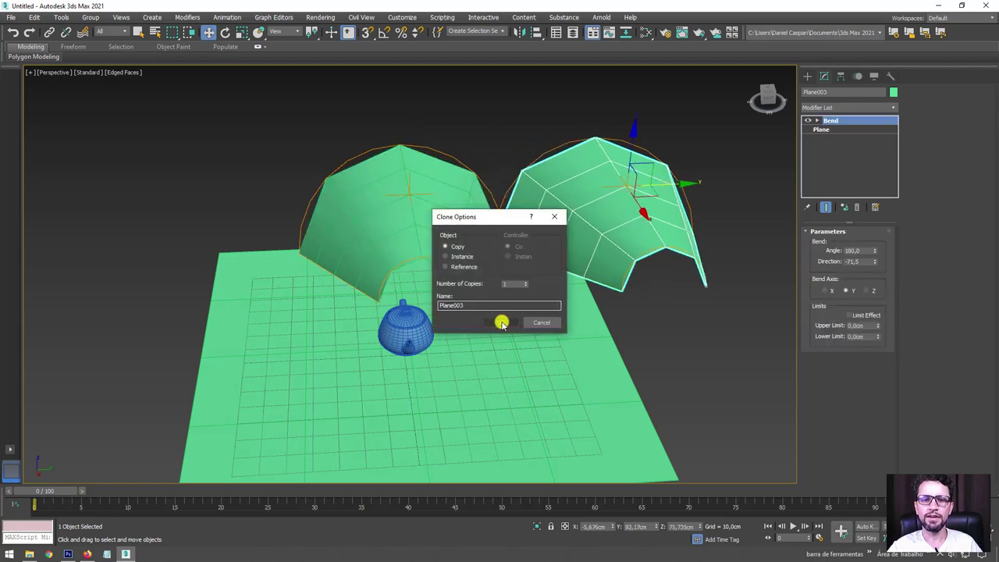
left_click(502, 321)
left_click(826, 129)
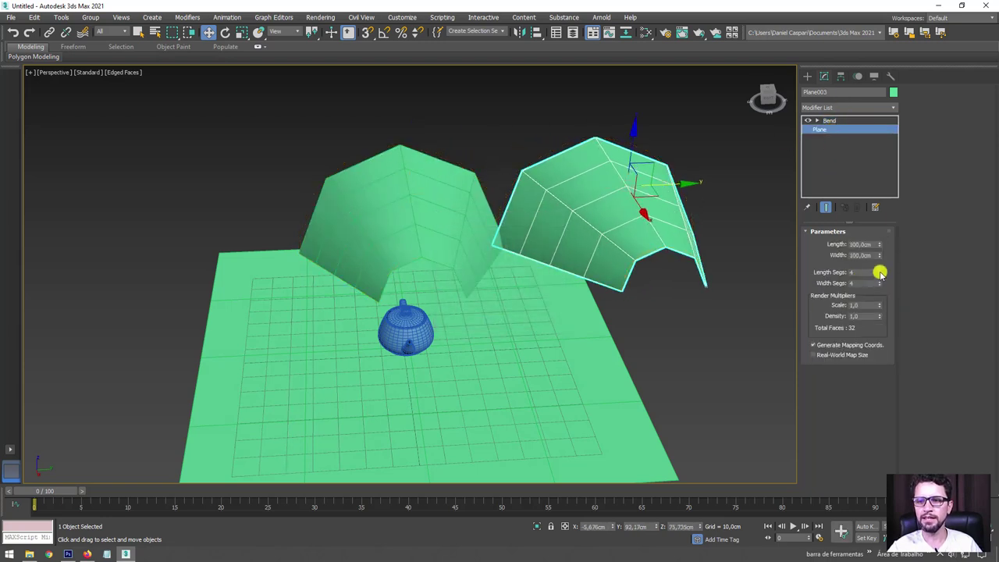
mouse_move(879, 273)
left_mouse_down()
mouse_move(877, 261)
mouse_move(881, 276)
left_mouse_up()
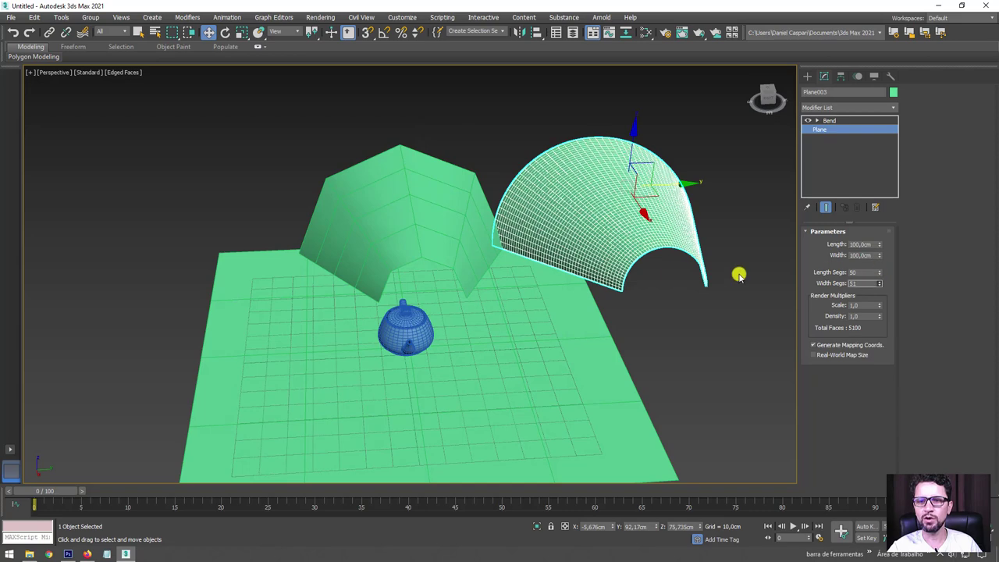
Deselect the arches and turn Edged Faces off for smooth shading
middle_click_drag(739, 275, 716, 319, "alt")
left_click(718, 328)
key("F4")
mouse_move(707, 286)
middle_mouse_down("alt")
mouse_move(701, 357)
mouse_move(702, 296)
mouse_move(725, 250)
mouse_move(645, 263)
mouse_move(674, 292)
mouse_move(711, 286)
middle_mouse_up("alt")
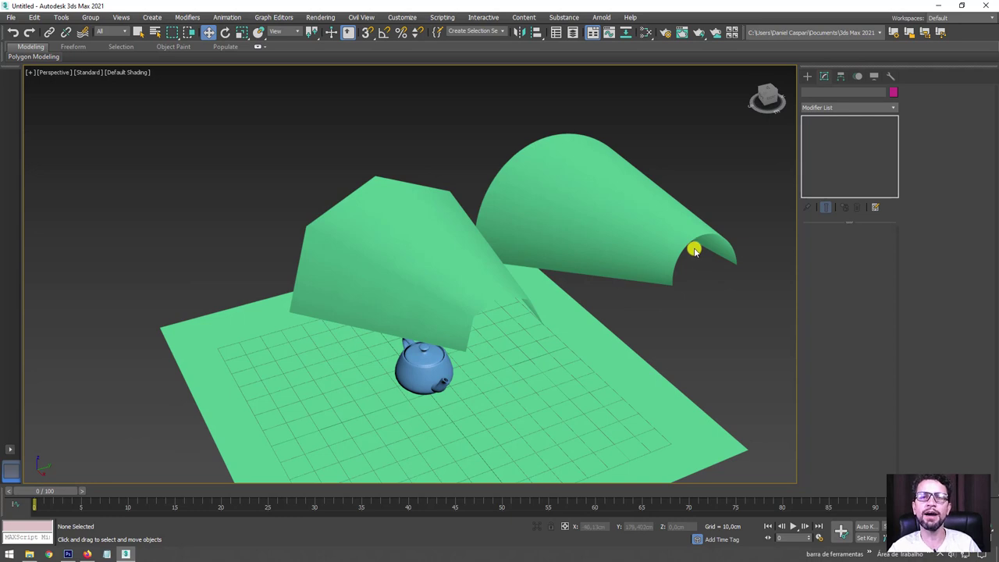
Delete the right-hand bent copy and remove Plane002's Bend so it lies flat
left_click(635, 198)
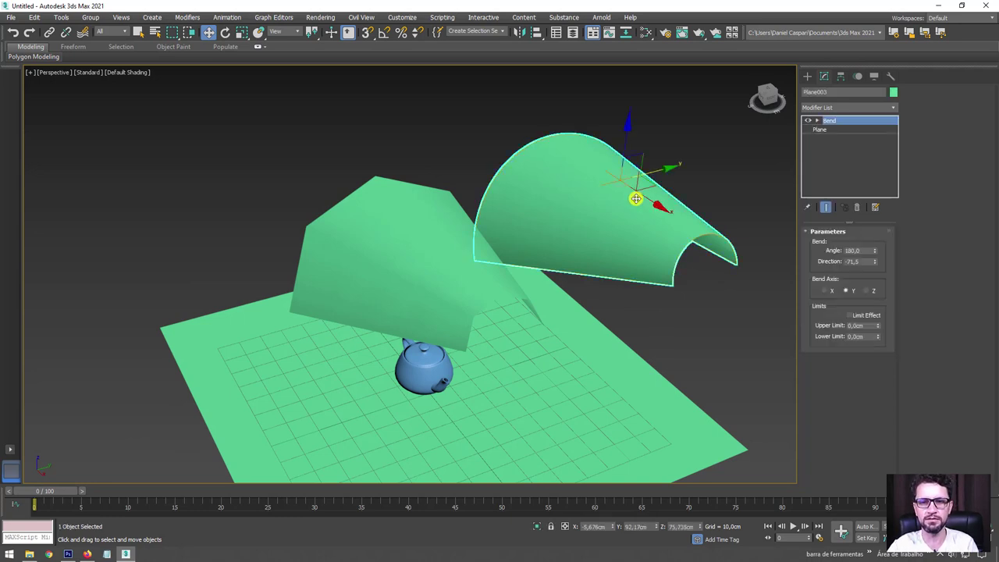
key("Delete")
left_click(407, 219)
key("F4")
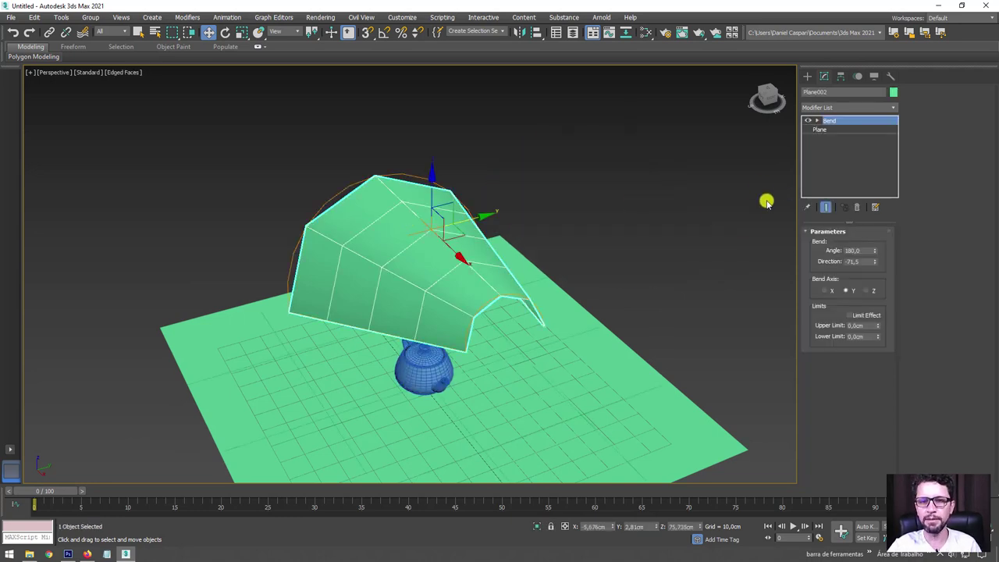
left_click(859, 207)
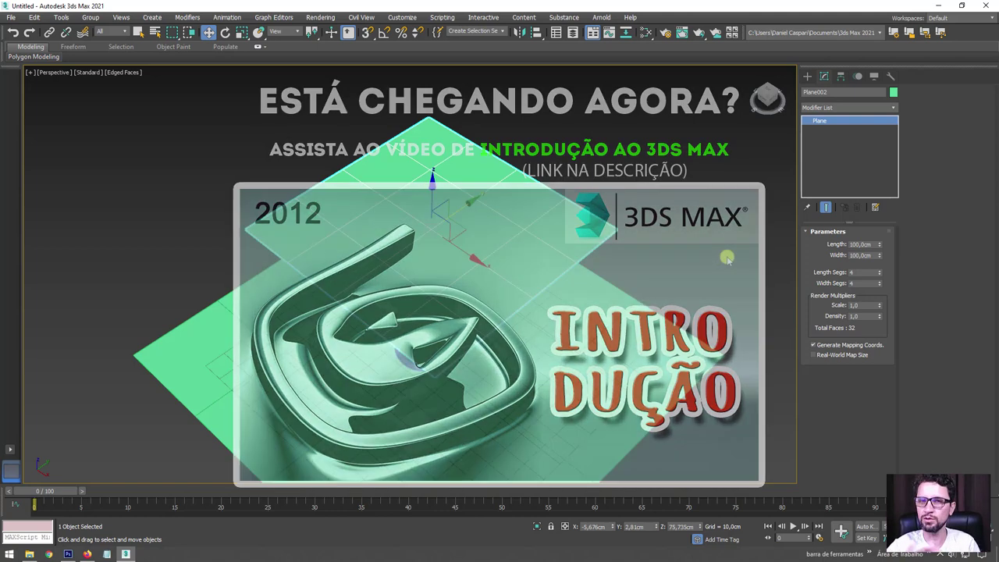
Change the upper plane's object colour to dark blue
middle_click_drag(660, 273, 675, 218, "alt")
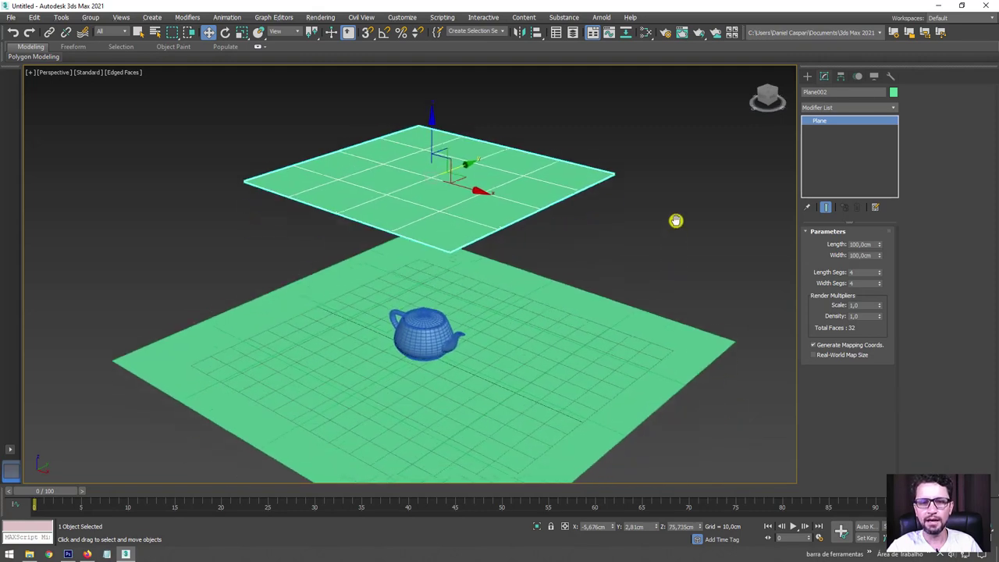
left_click(893, 92)
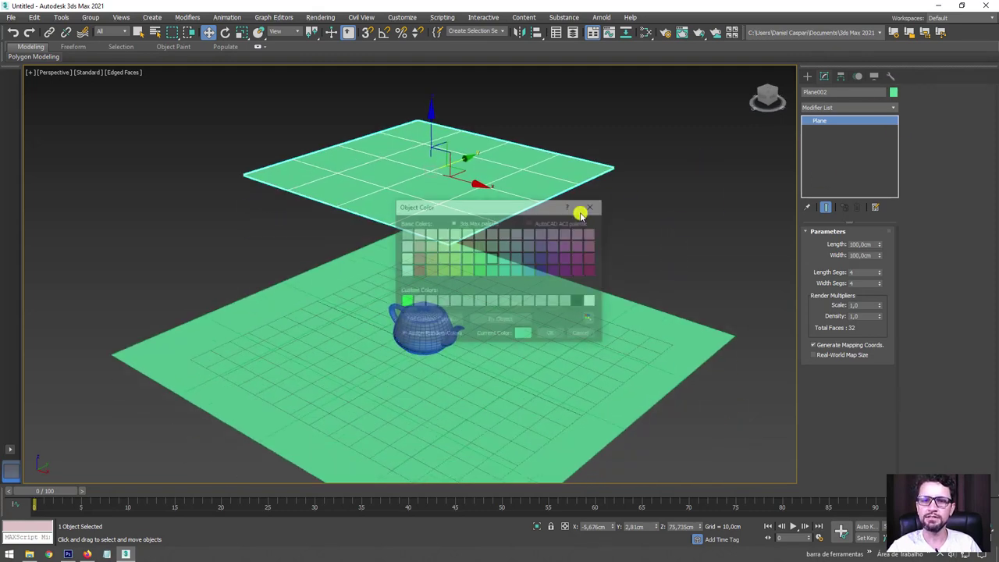
left_click(542, 270)
left_click(551, 334)
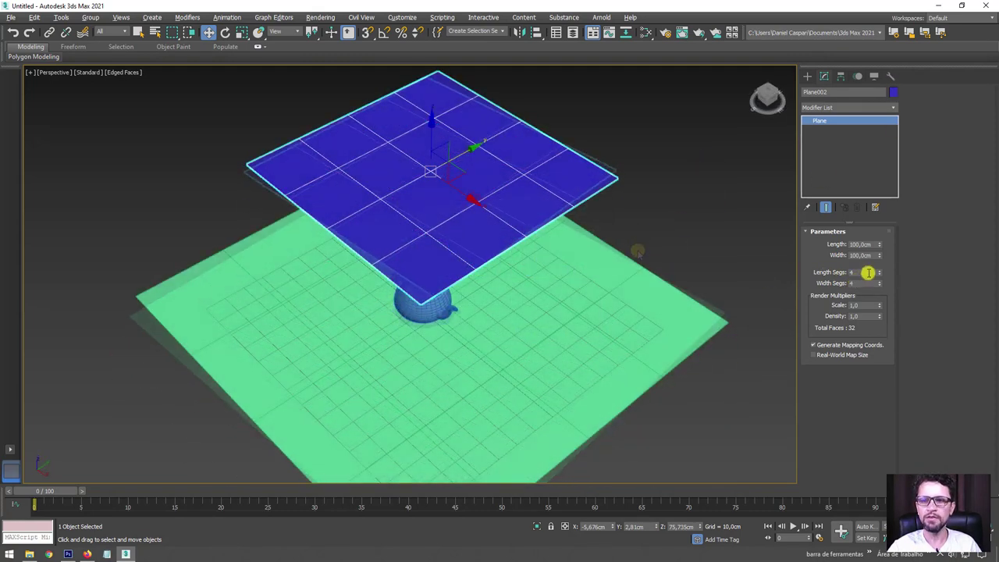
Set the plane's Length and Width Segs to 100, giving 20000 faces
double_click(852, 273)
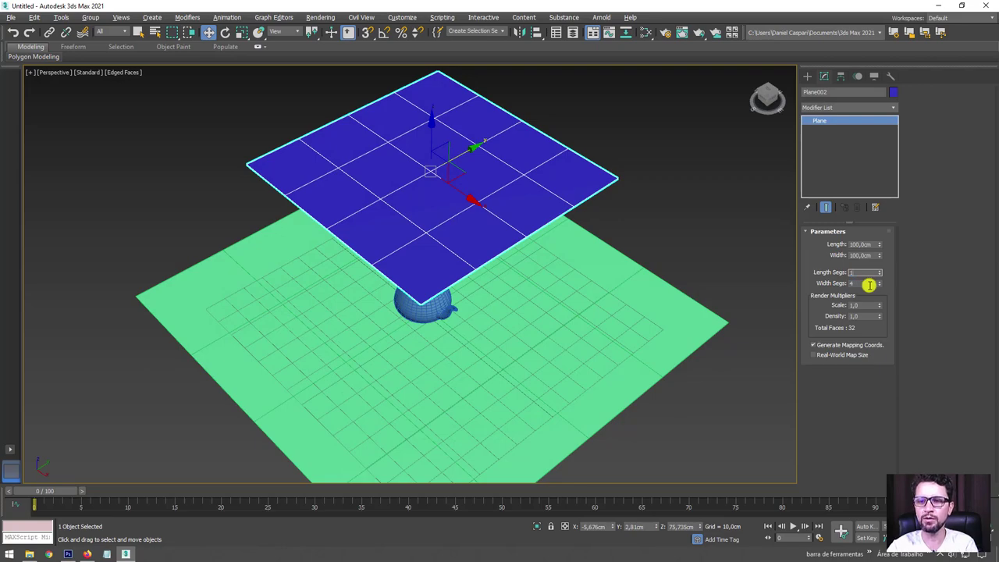
type("100")
key("Tab")
type("100")
key("Return")
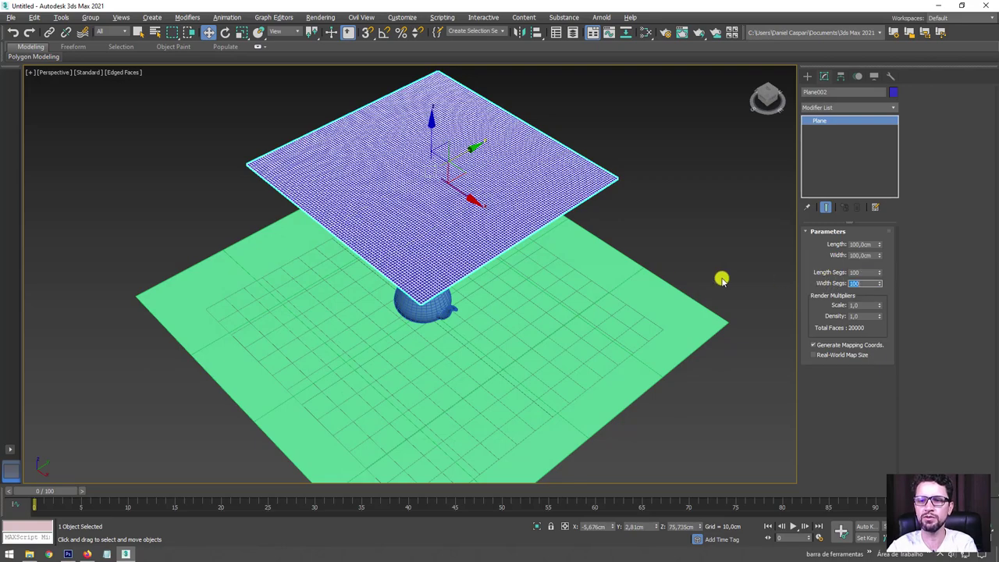
mouse_move(569, 207)
middle_mouse_down("alt")
mouse_move(571, 314)
mouse_move(590, 195)
mouse_move(598, 215)
middle_mouse_up("alt")
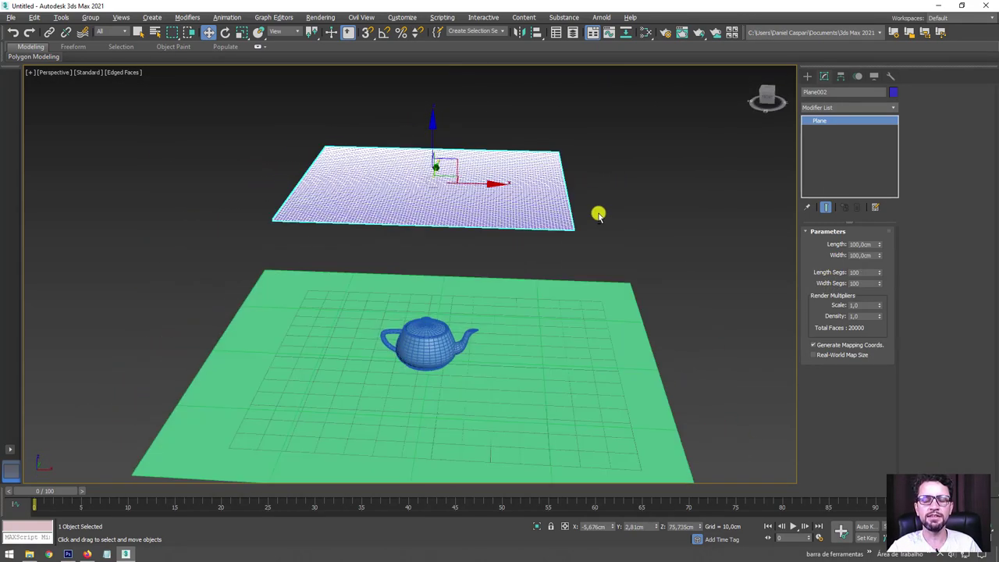
scroll(476, 194, "up", 2)
scroll(513, 236, "up", 3)
scroll(499, 254, "up", 2)
scroll(485, 205, "down", 3)
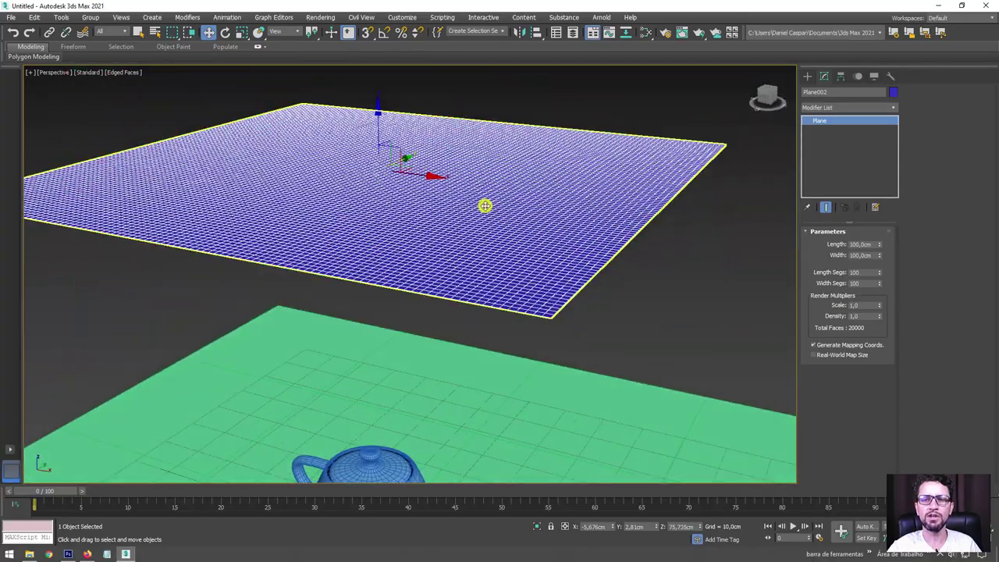
scroll(484, 205, "down", 3)
scroll(558, 227, "down", 2)
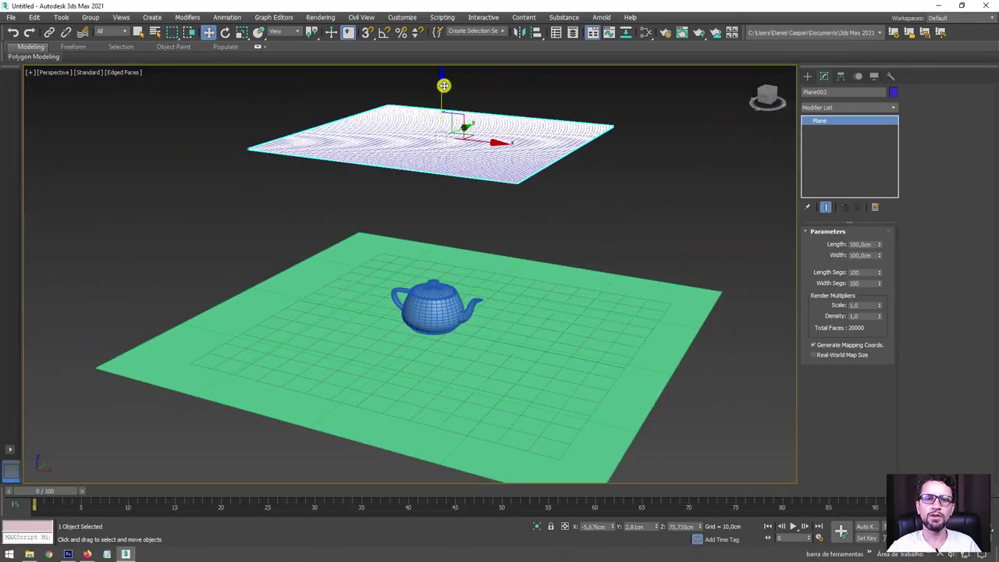
Lower the plane toward the teapot and begin renaming it tecido
left_click_drag(444, 86, 442, 165)
scroll(470, 171, "up", 2)
scroll(489, 202, "up", 1)
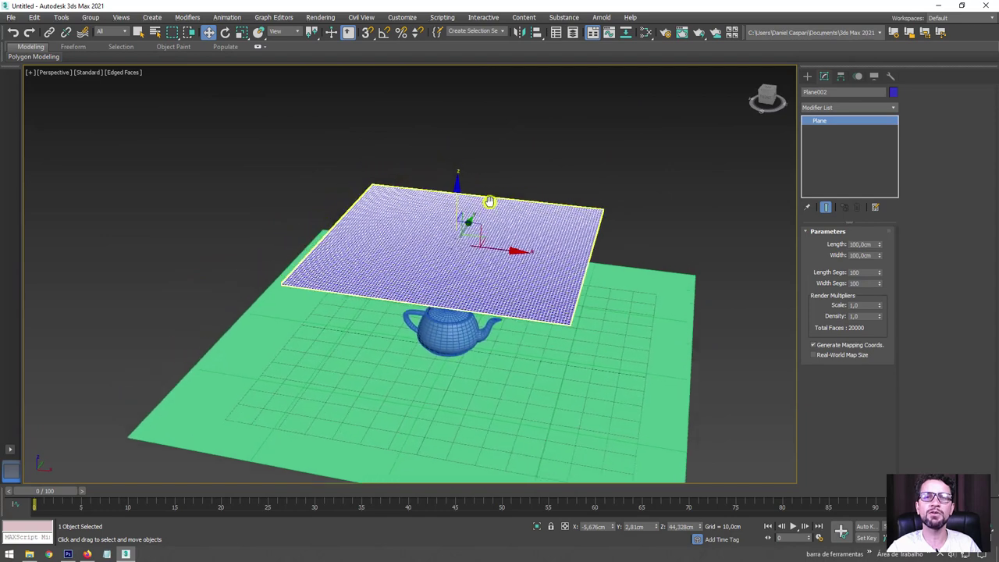
middle_click_drag(538, 227, 541, 206)
left_click(830, 92)
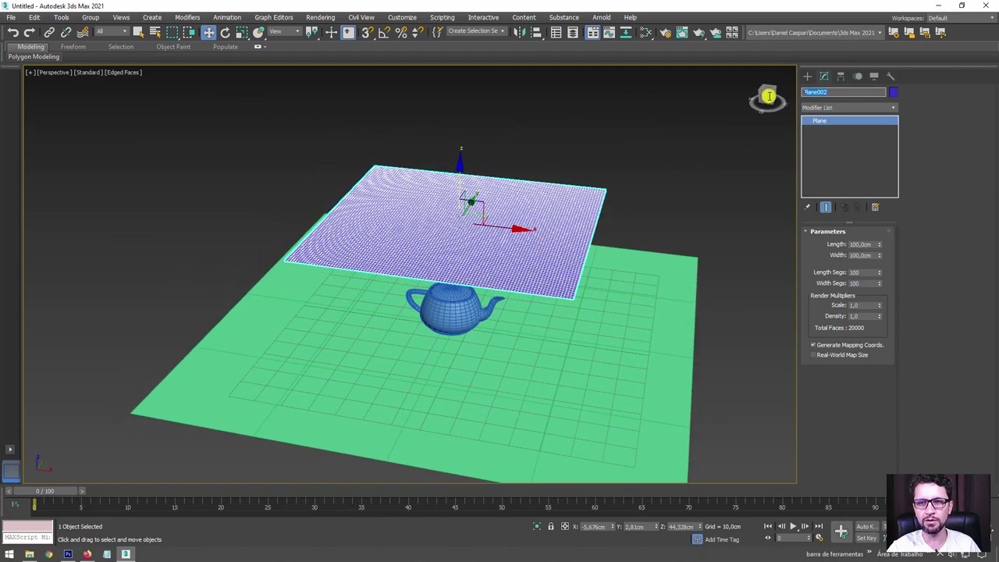
mouse_move(767, 98)
type("tecido")
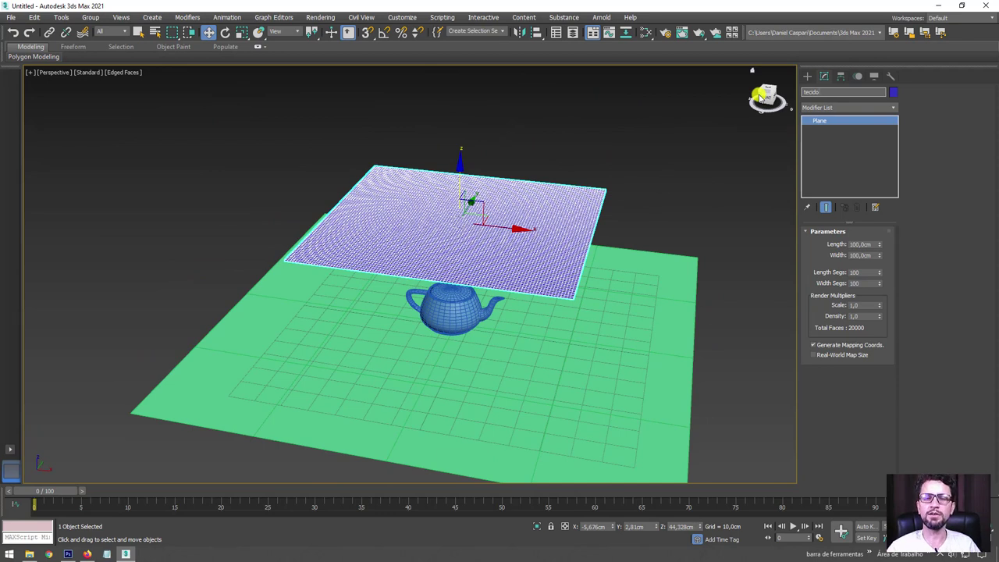
Confirm the name tecido and rename the teapot to Teapot
key("Return")
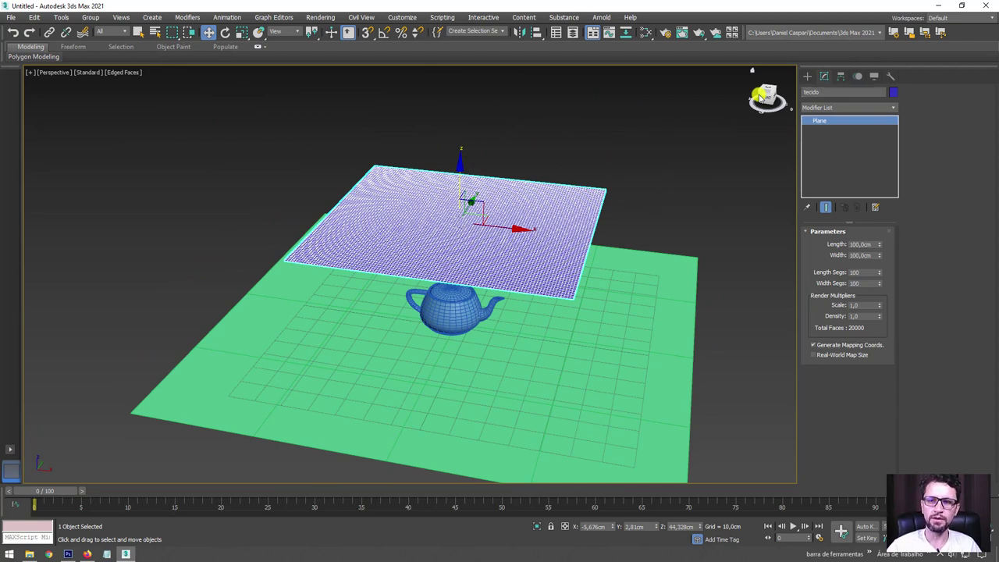
left_click(468, 309)
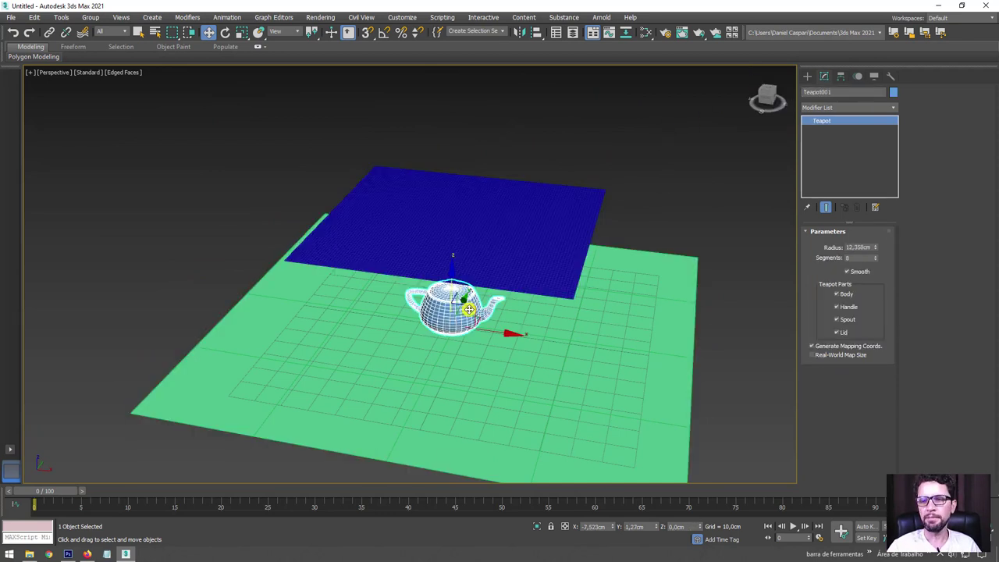
left_click(828, 94)
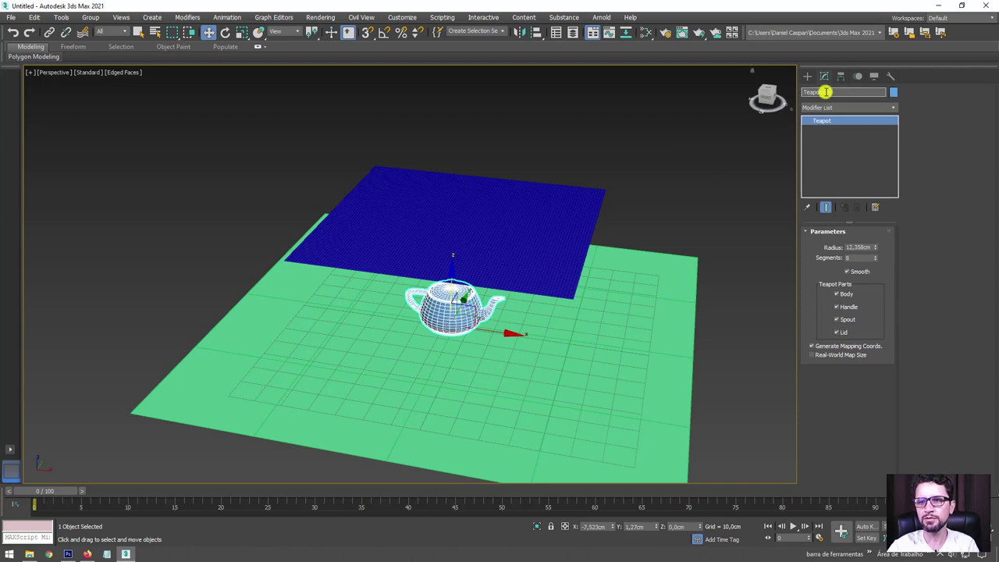
Select the green floor plane and rename it piso
middle_click_drag(713, 277, 680, 239)
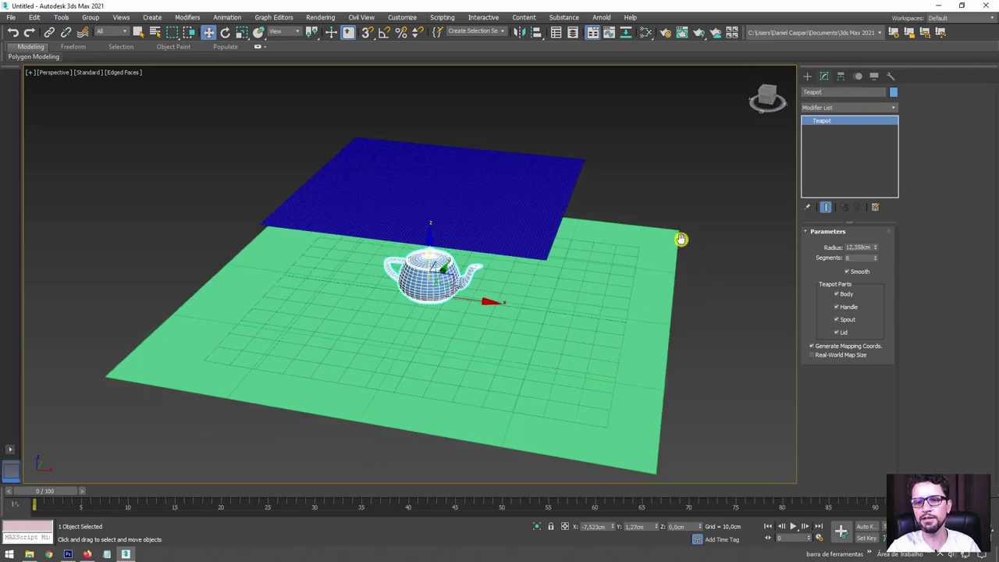
left_click(671, 244)
left_click(825, 92)
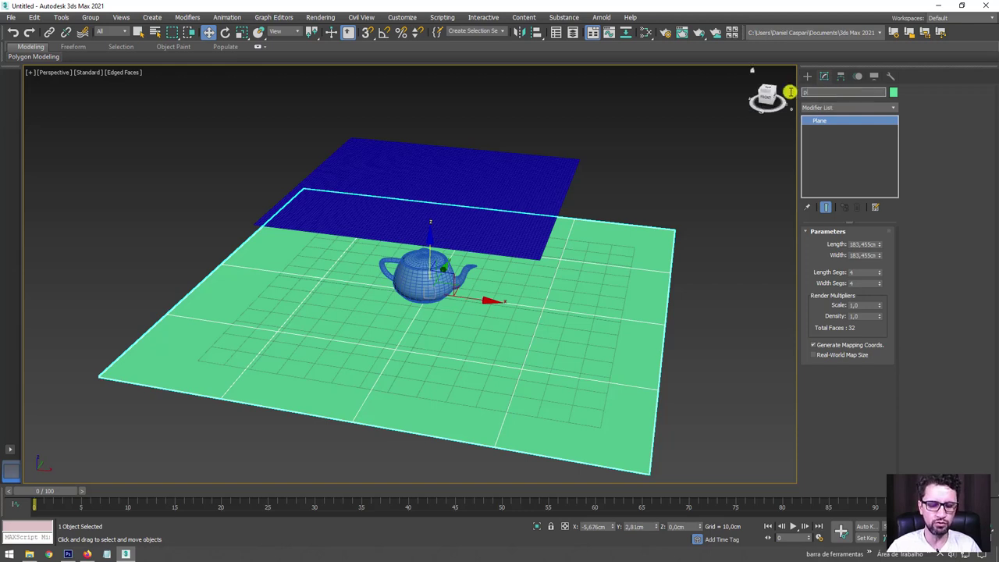
key("Return")
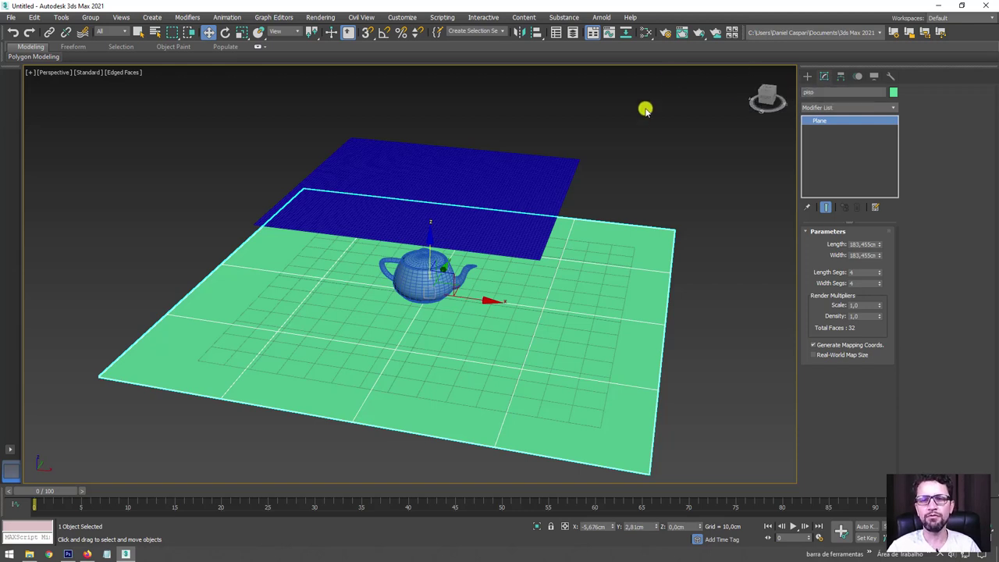
Deselect everything, reorient the view and reselect the blue tecido plane
left_click(637, 118)
scroll(691, 283, "down", 3)
middle_click_drag(694, 279, 723, 242, "alt")
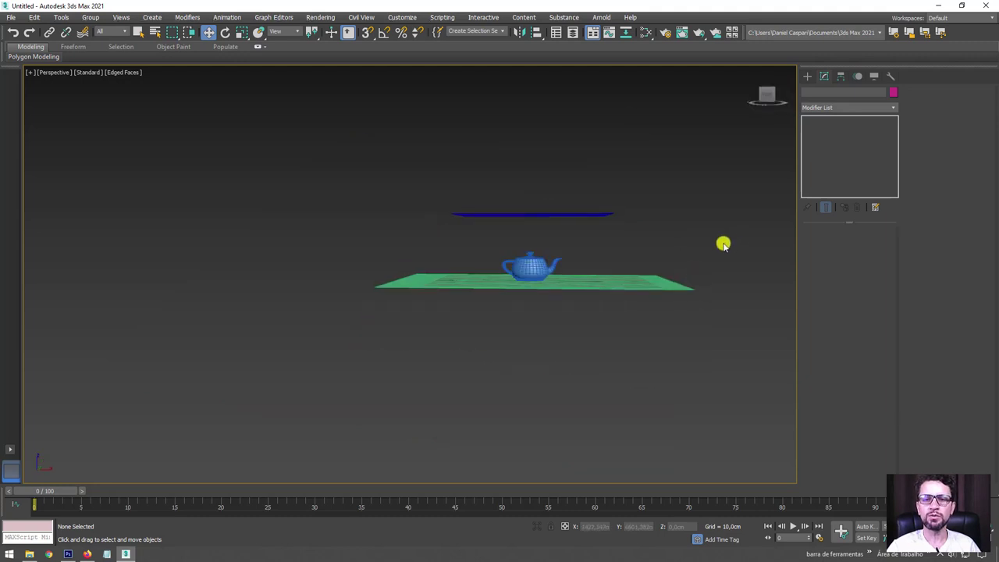
left_click_drag(722, 242, 505, 312)
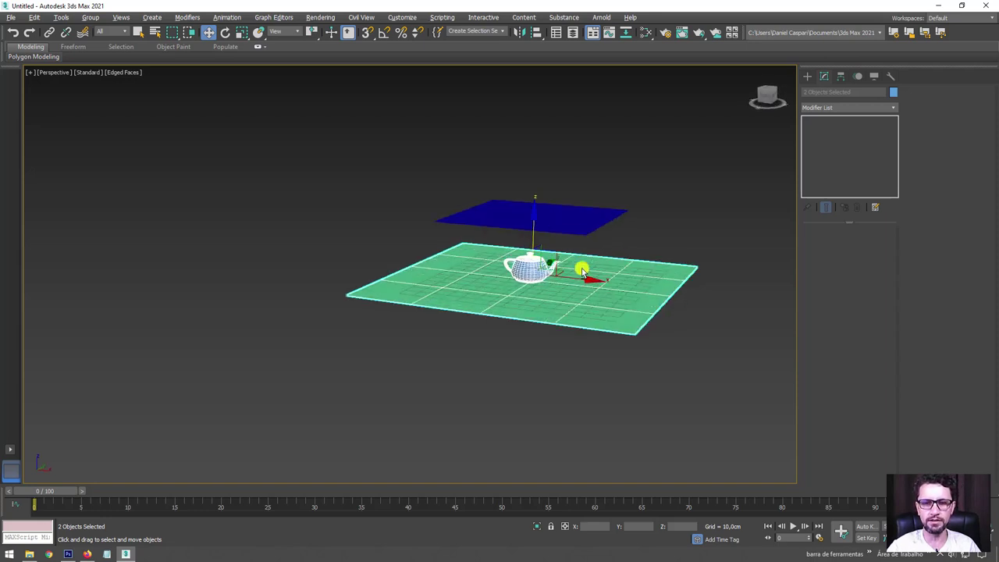
mouse_move(616, 257)
middle_mouse_down("alt")
mouse_move(603, 235)
mouse_move(531, 241)
mouse_move(593, 250)
mouse_move(593, 267)
mouse_move(605, 230)
middle_mouse_up("alt")
left_click(651, 214)
left_click(530, 242)
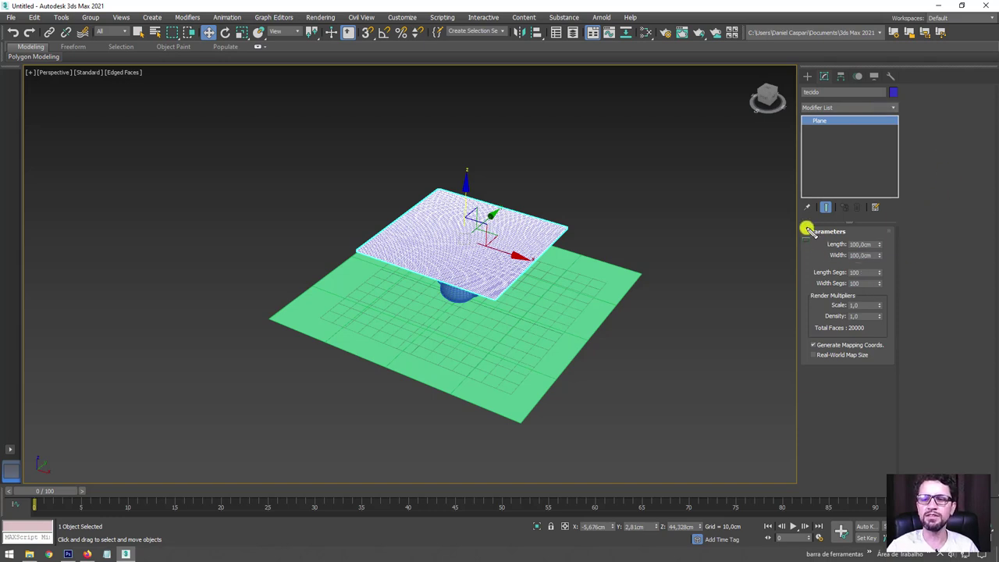
left_click_drag(797, 227, 894, 273)
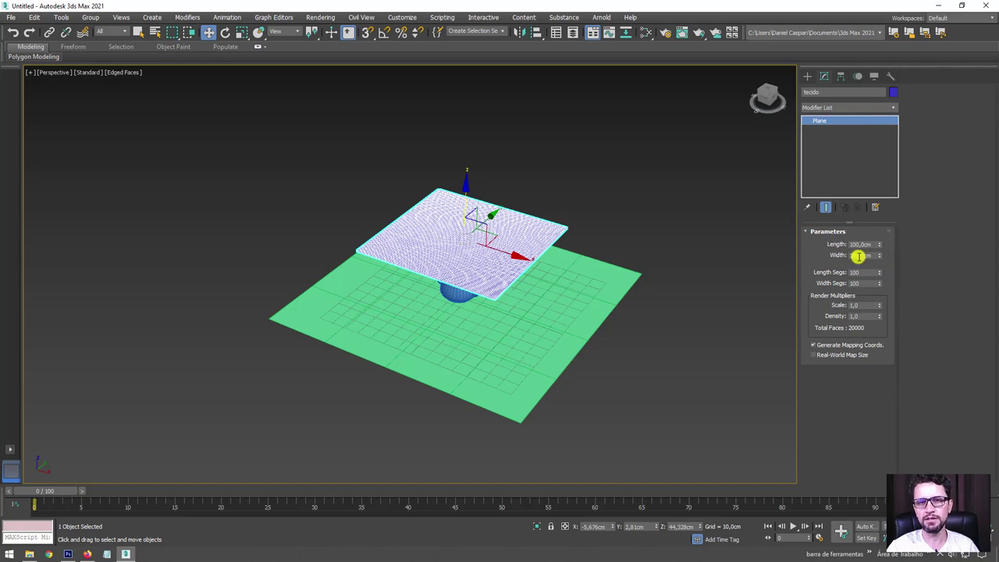
left_click(400, 17)
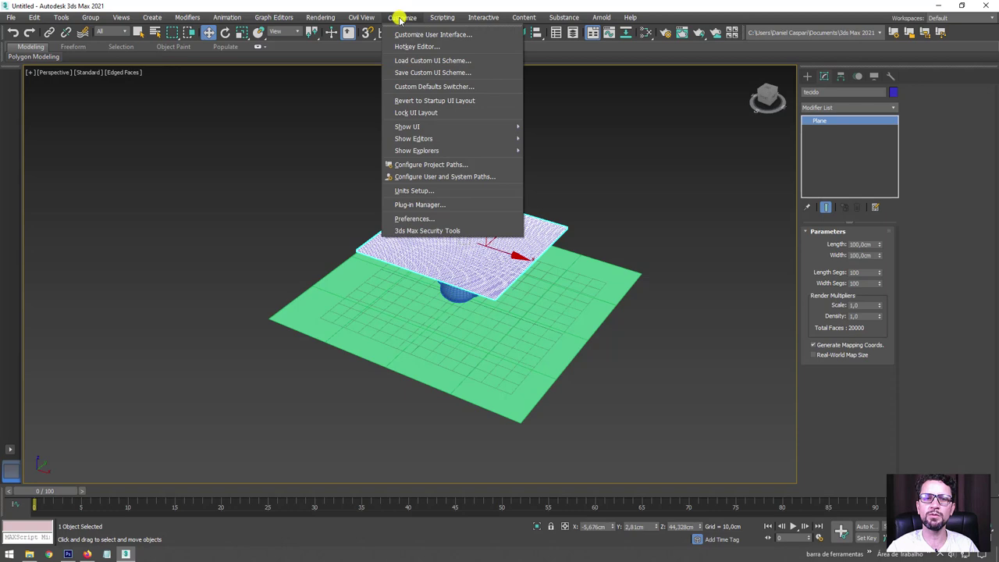
left_click(440, 190)
left_click_drag(487, 170, 616, 118)
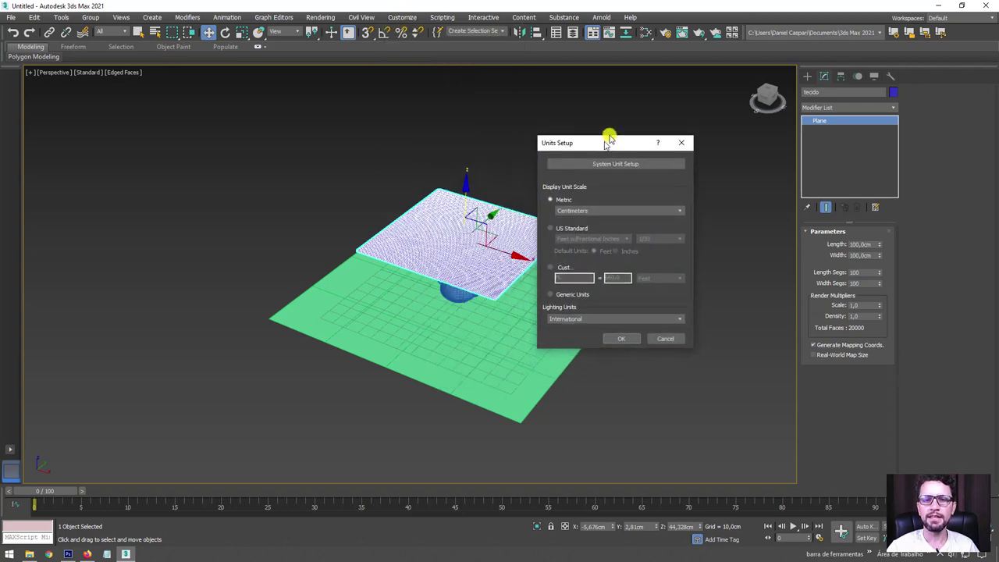
left_click(605, 189)
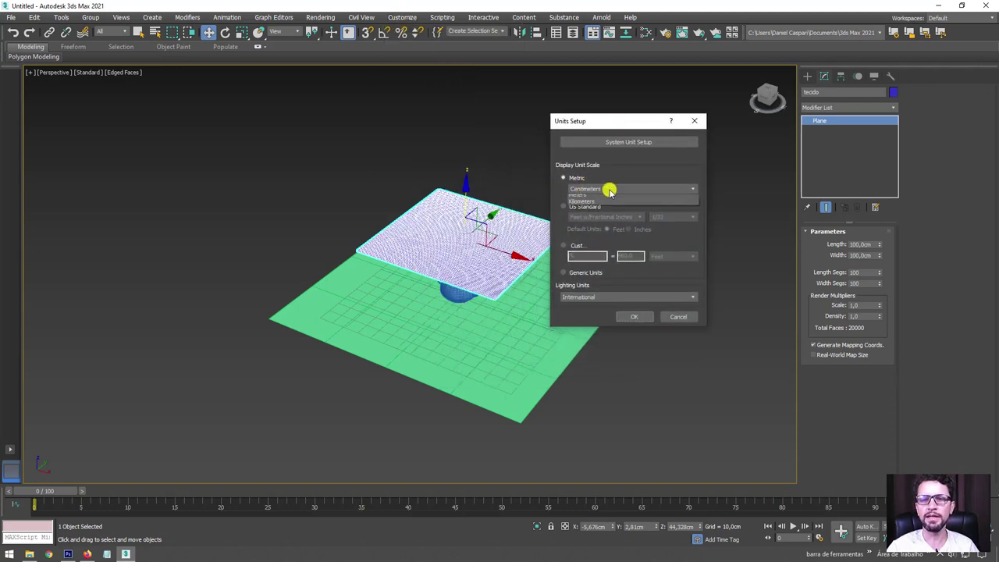
left_click(607, 188)
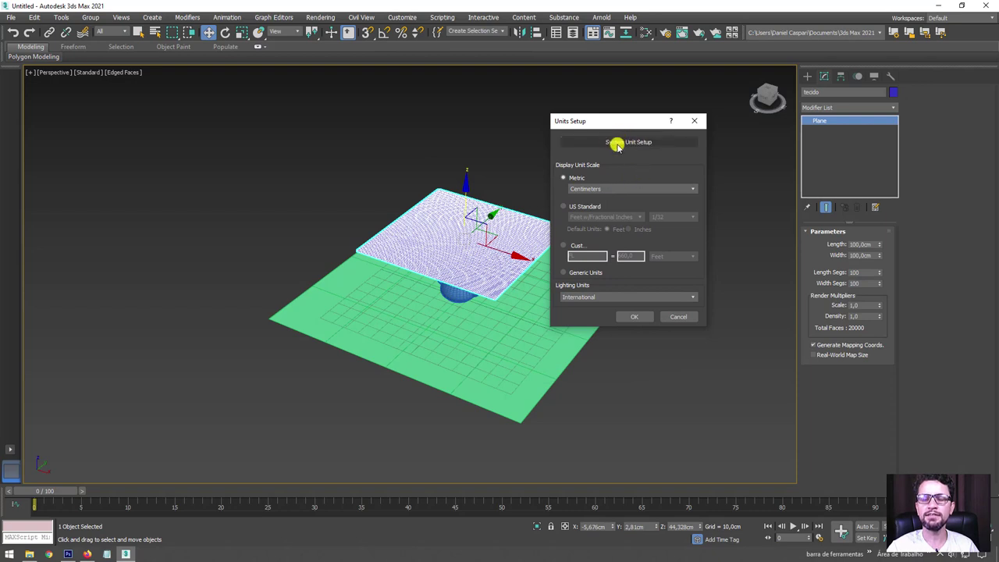
left_click(624, 143)
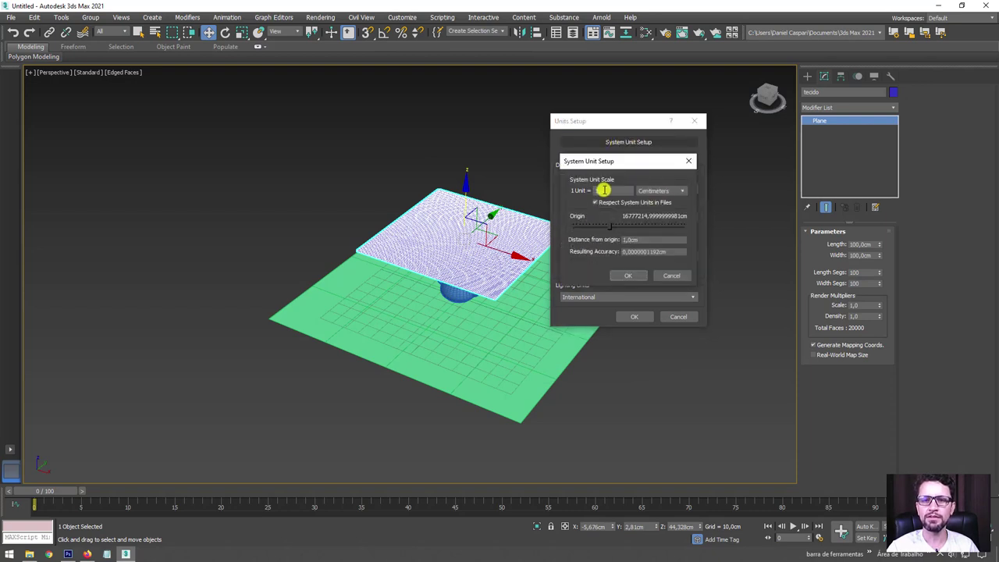
double_click(617, 190)
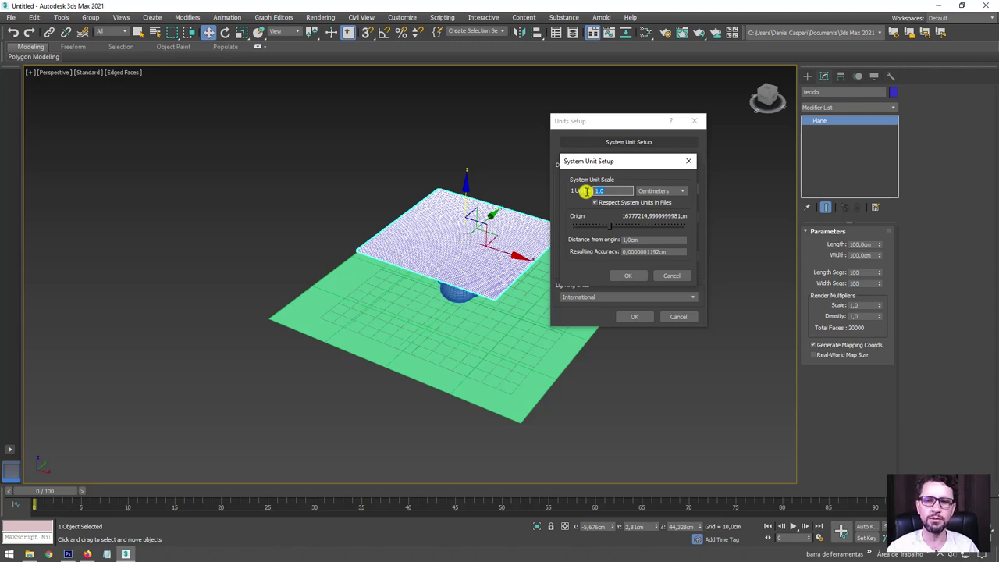
left_click(632, 275)
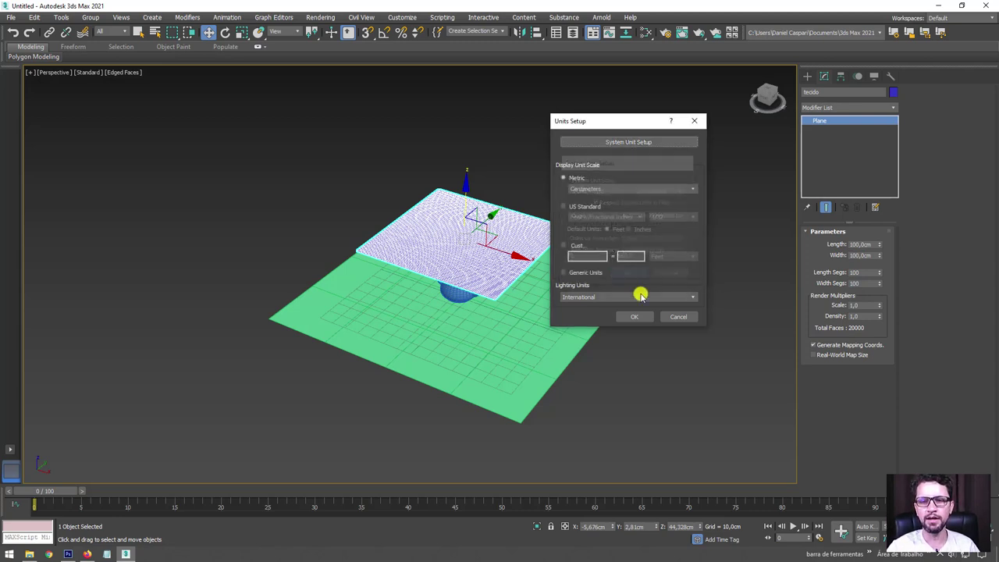
left_click(634, 317)
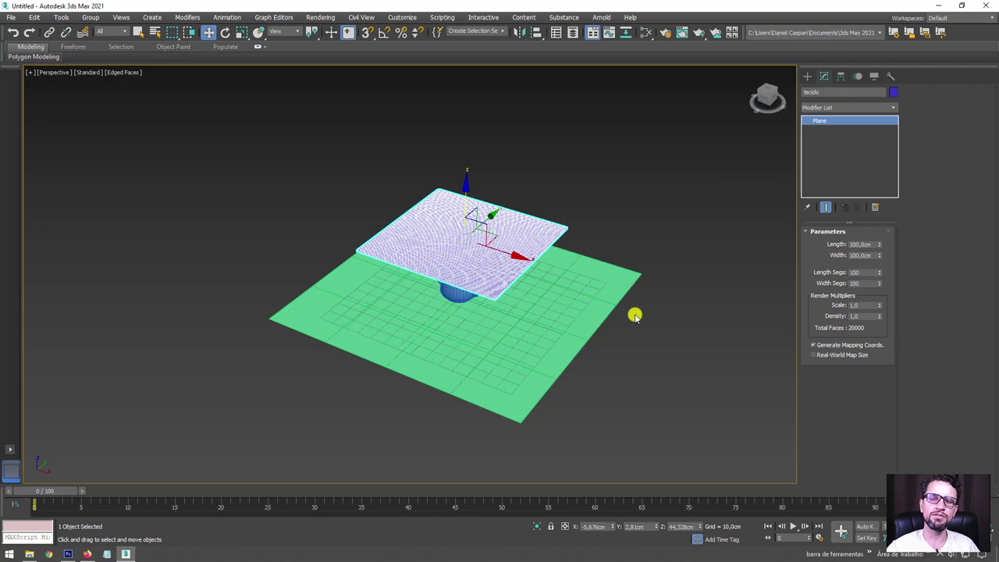
Select the tecido plane above the teapot and add a Cloth modifier
middle_click_drag(593, 325, 586, 299, "alt")
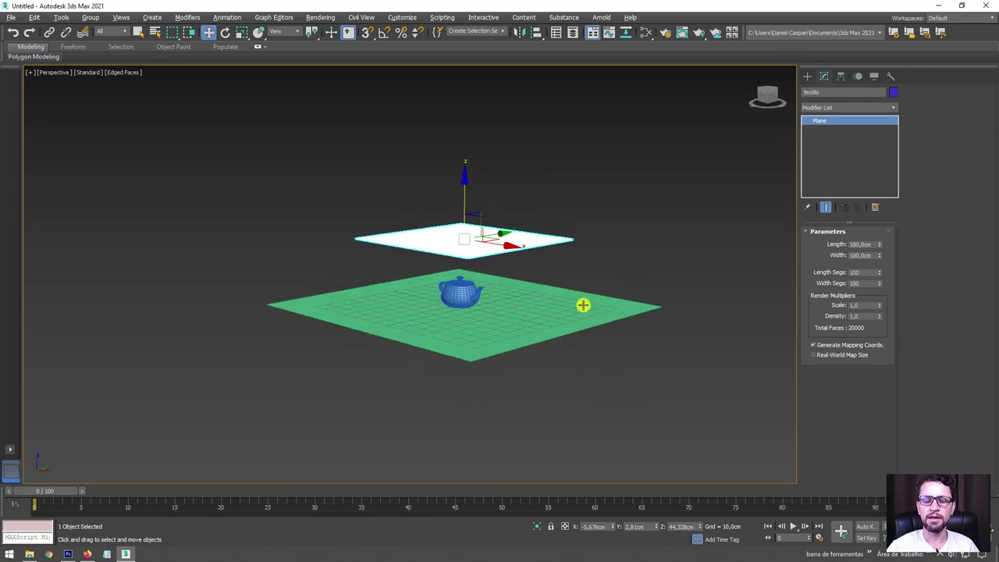
scroll(536, 250, "up", 3)
middle_click_drag(536, 250, 642, 208, "alt")
left_click_drag(657, 147, 563, 214)
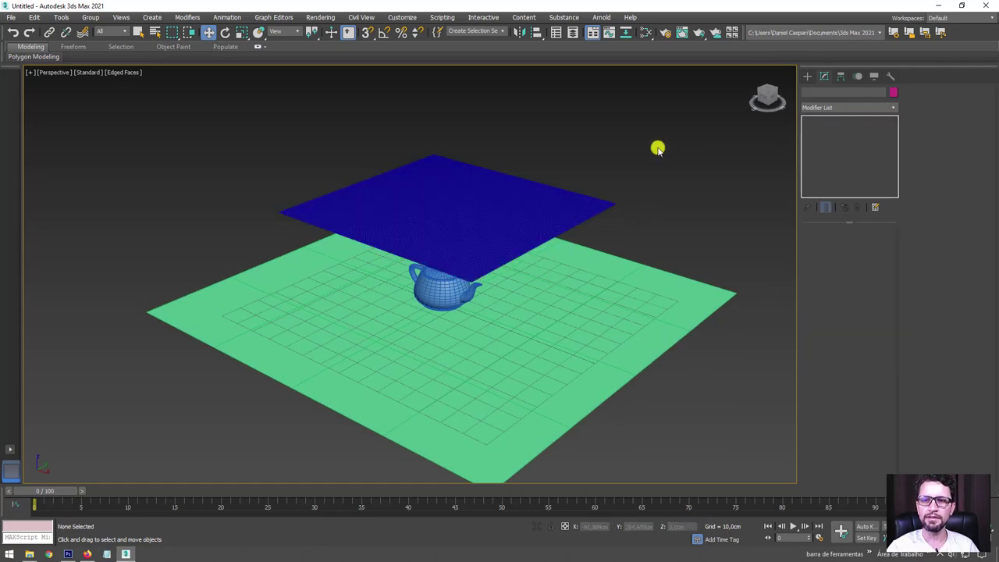
mouse_move(631, 226)
middle_mouse_down("alt")
mouse_move(632, 286)
mouse_move(614, 241)
middle_mouse_up("alt")
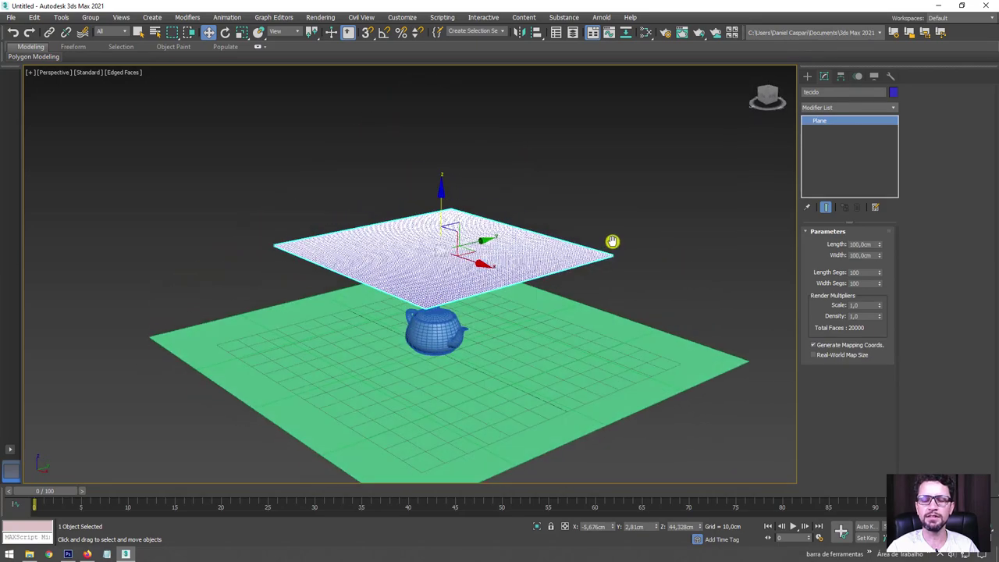
left_click(840, 110)
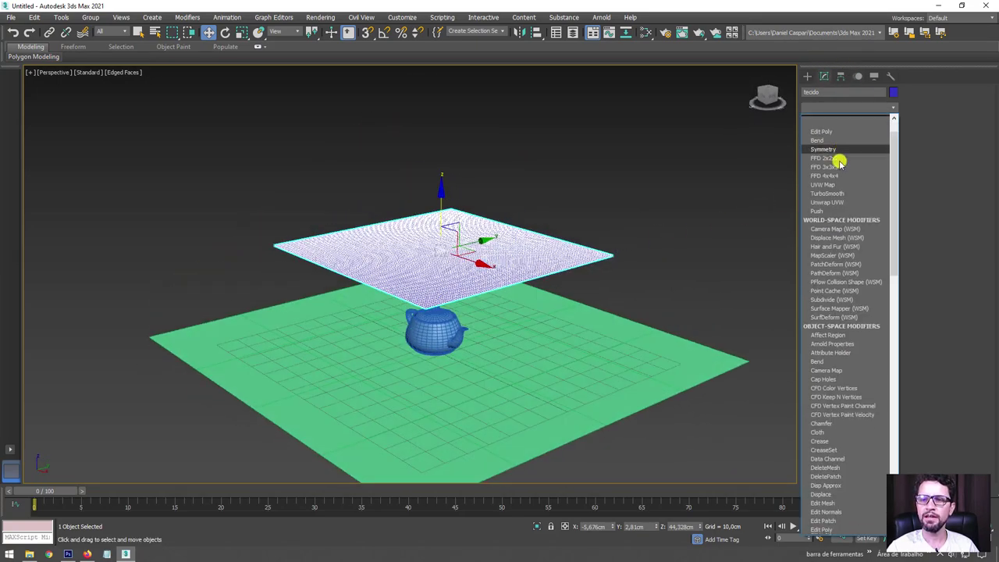
scroll(836, 161, "down", 2)
scroll(836, 161, "down", 3)
scroll(836, 167, "down", 1)
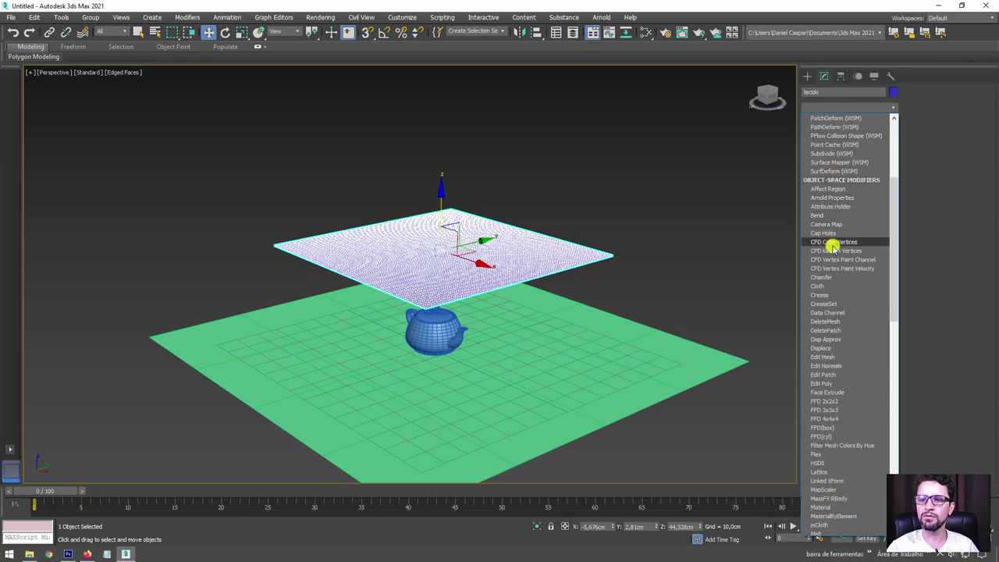
left_click(819, 286)
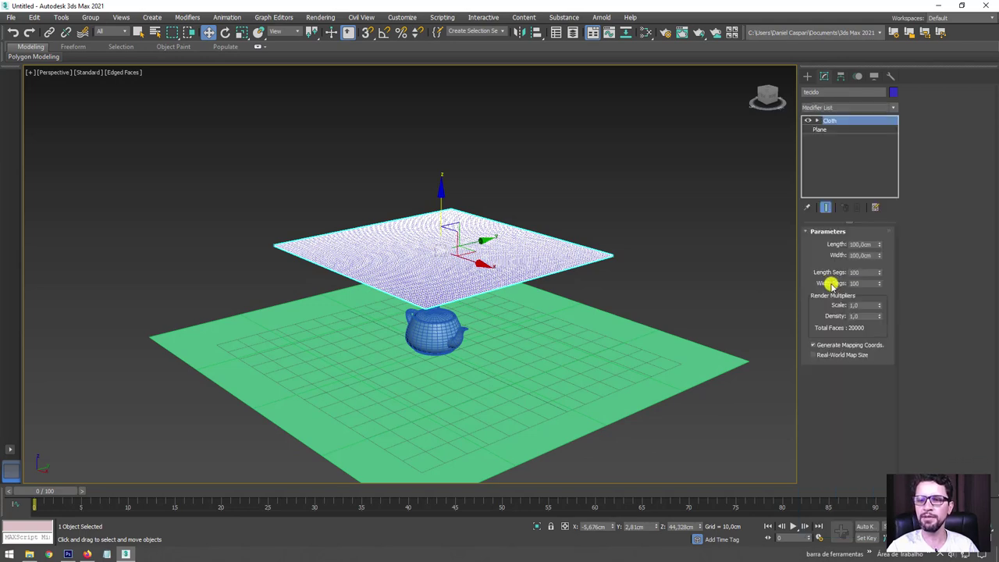
Reselect tecido and open the Cloth modifier's Object Properties
mouse_move(620, 236)
middle_mouse_down()
mouse_move(620, 247)
mouse_move(621, 185)
middle_mouse_up()
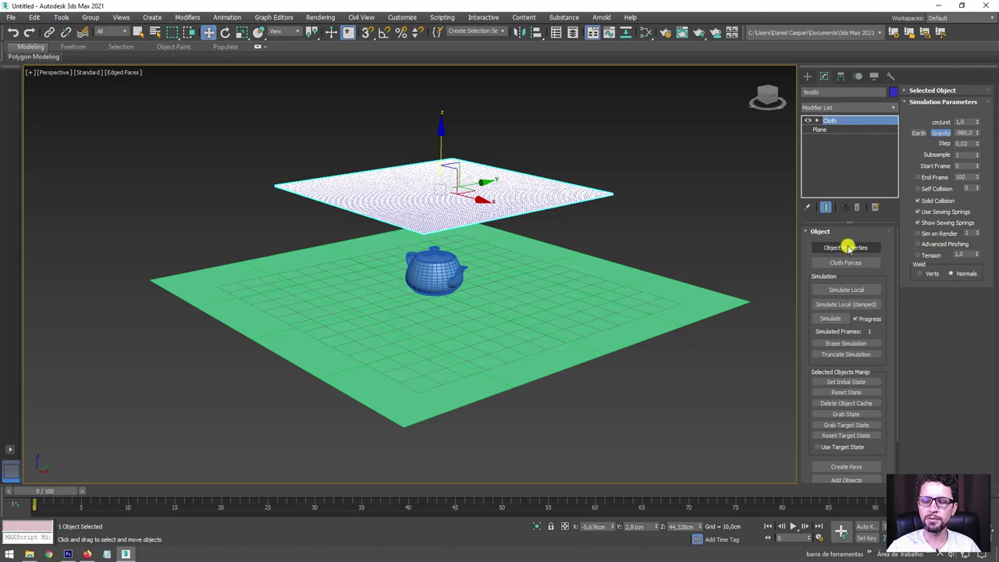
middle_click_drag(594, 263, 544, 266)
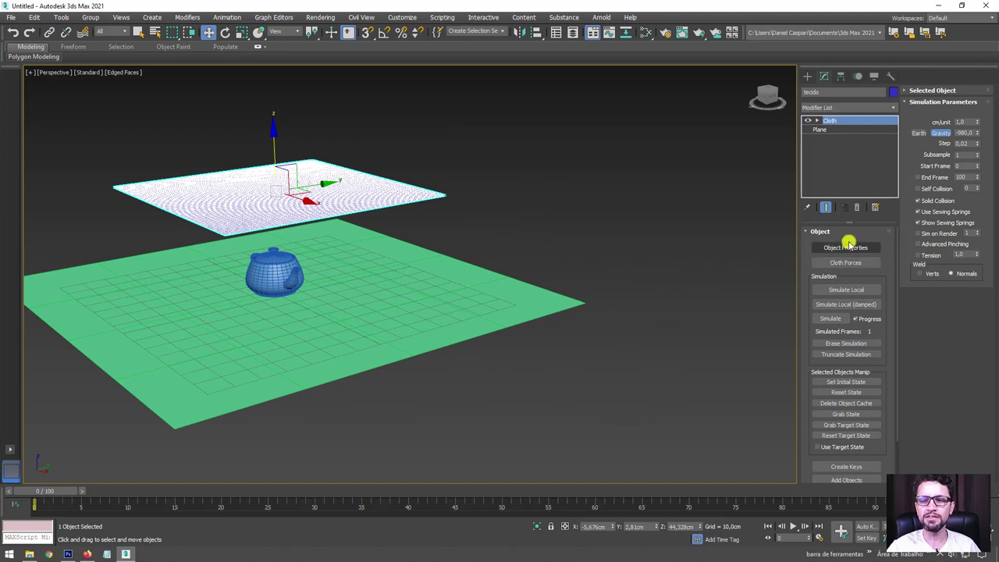
mouse_move(525, 132)
left_mouse_down()
mouse_move(543, 357)
mouse_move(632, 227)
left_mouse_up()
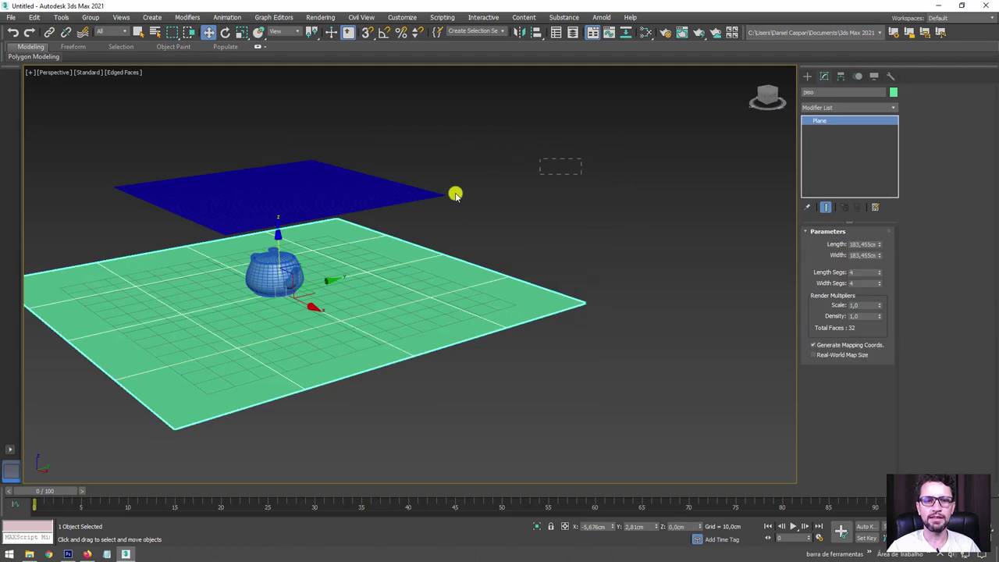
left_click_drag(586, 159, 339, 217)
middle_click_drag(416, 230, 479, 227)
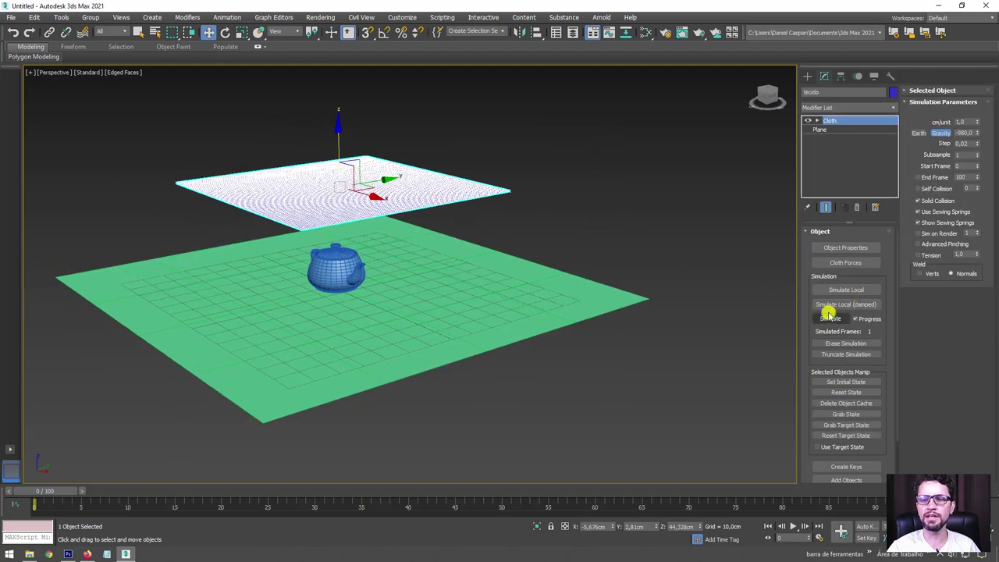
left_click(827, 318)
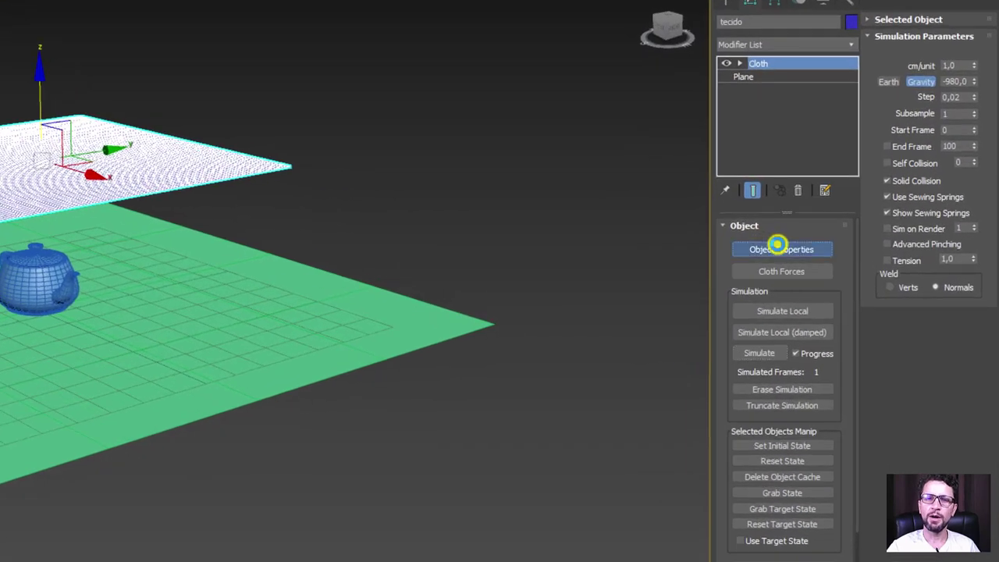
Make tecido a Cloth object in Object Properties, leaving the preset and default cloth values unchanged
left_click(781, 248)
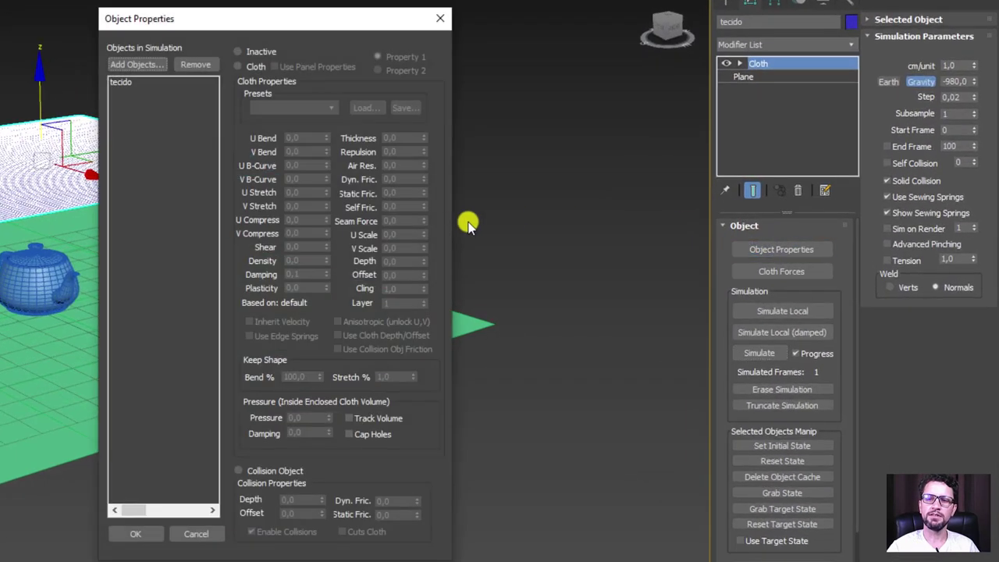
left_click_drag(259, 20, 530, 18)
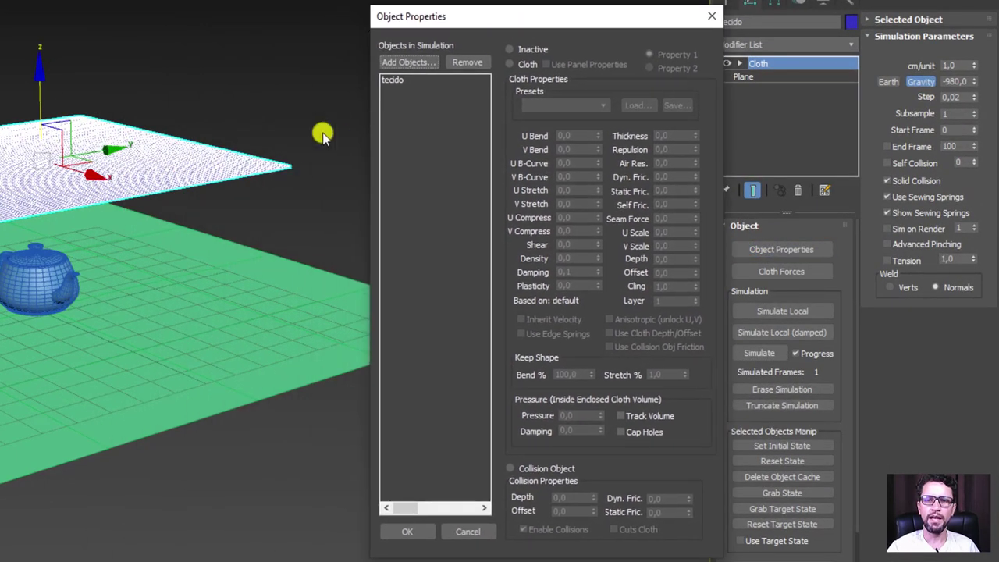
left_click(395, 82)
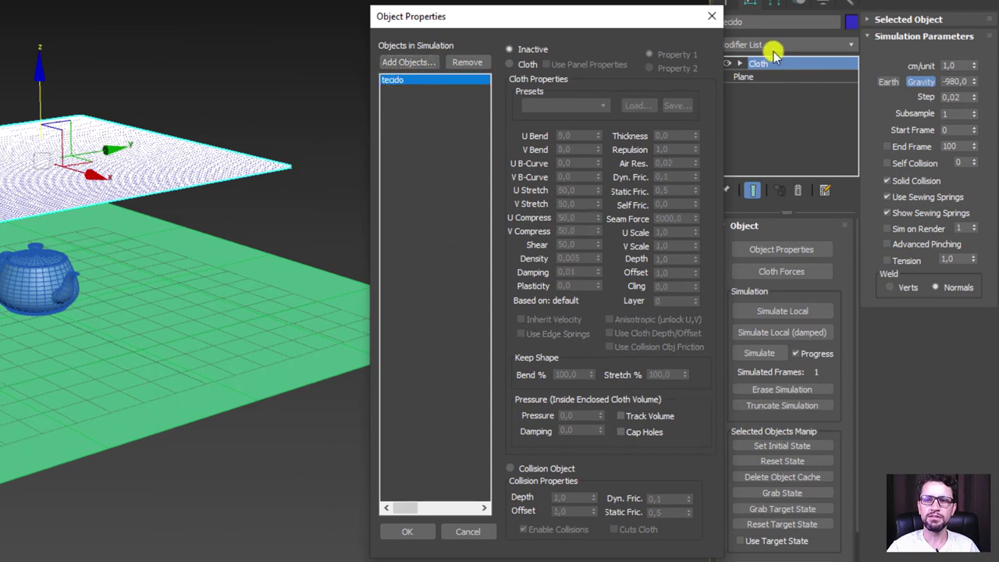
left_click_drag(547, 16, 456, 0)
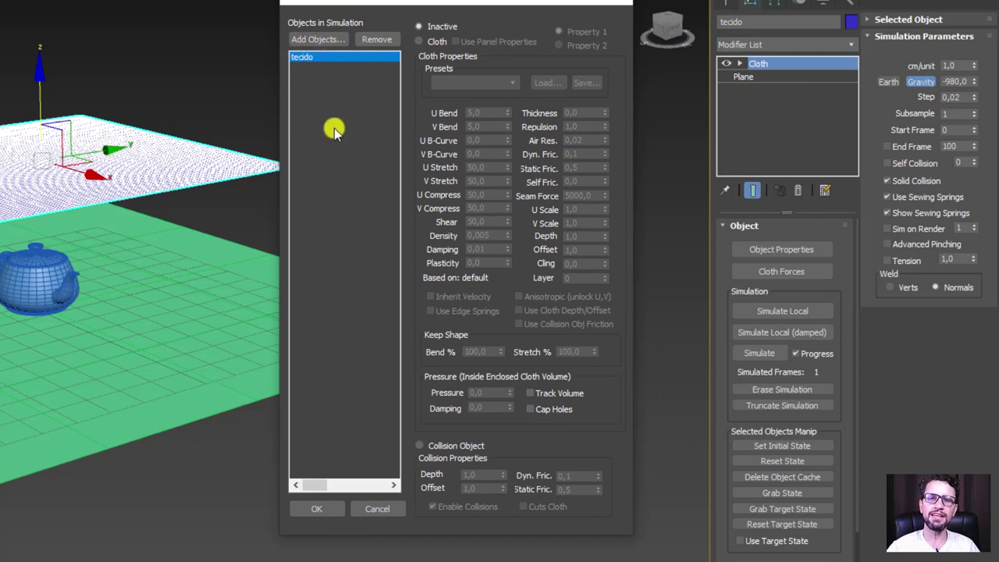
left_click(422, 42)
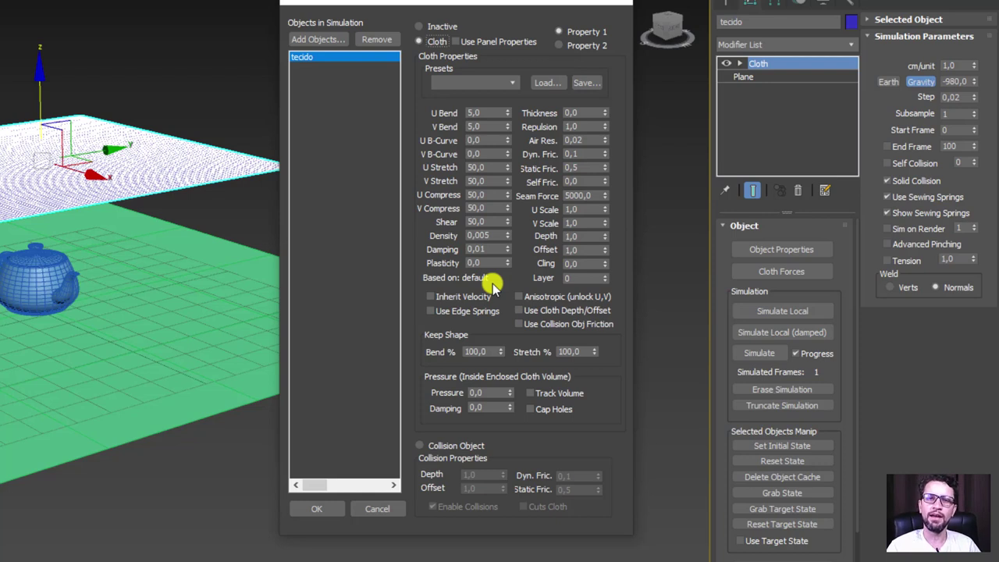
left_click(506, 80)
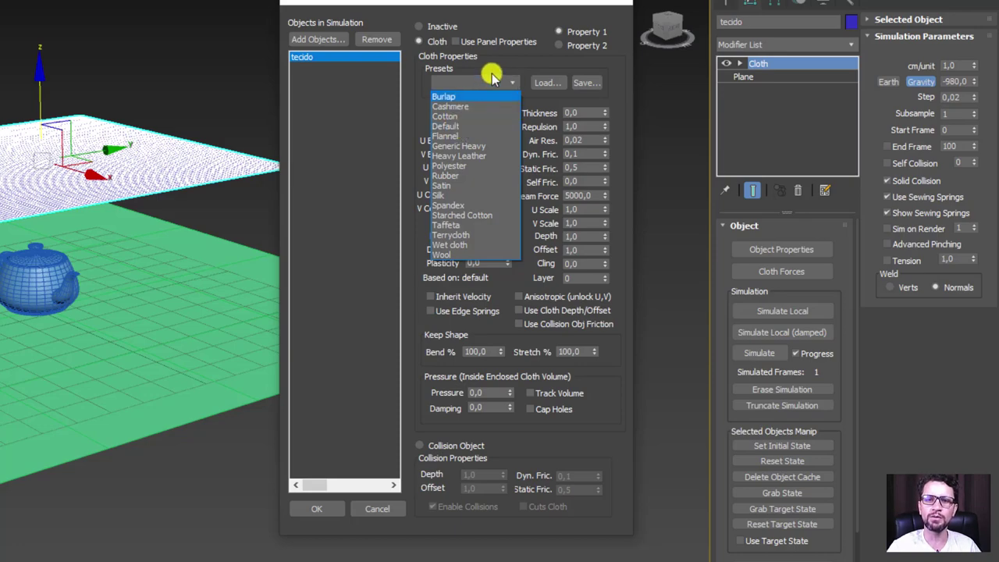
left_click(492, 76)
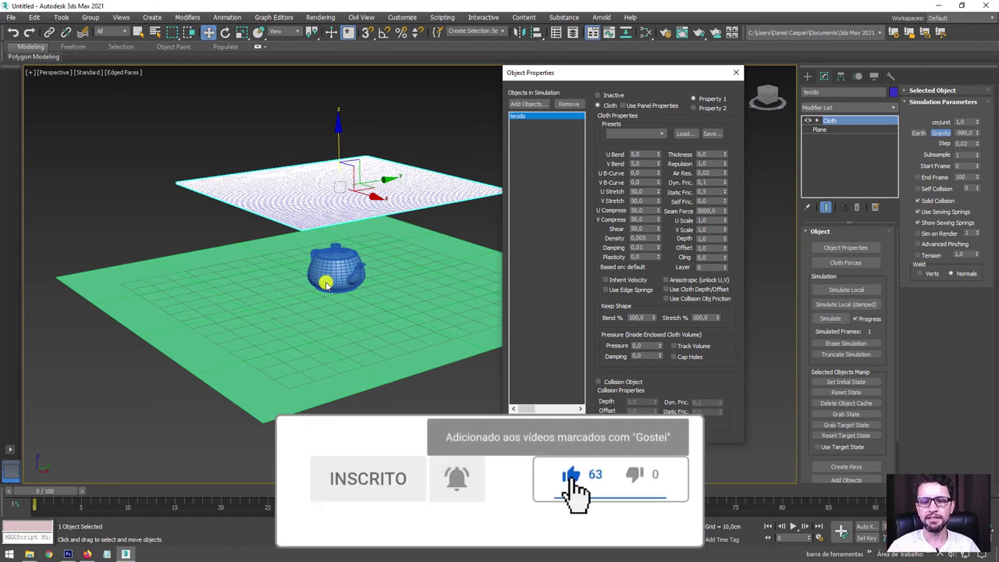
left_click(525, 426)
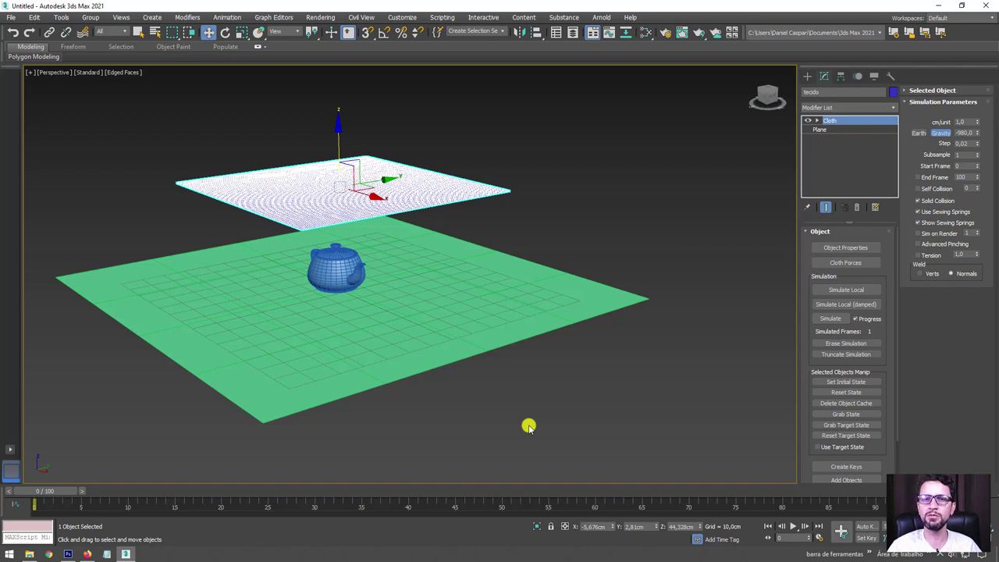
left_click(833, 318)
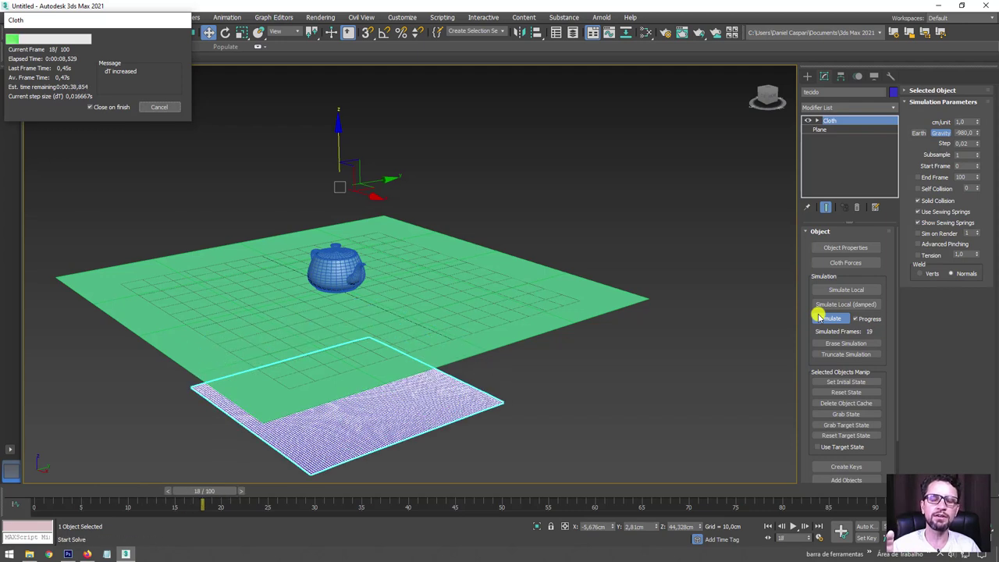
left_click(818, 317)
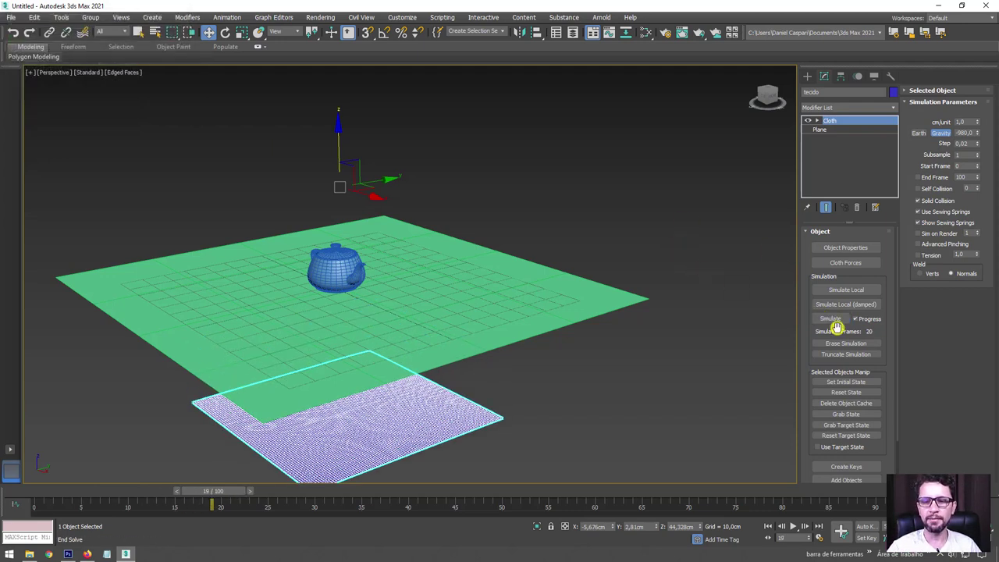
left_click(866, 343)
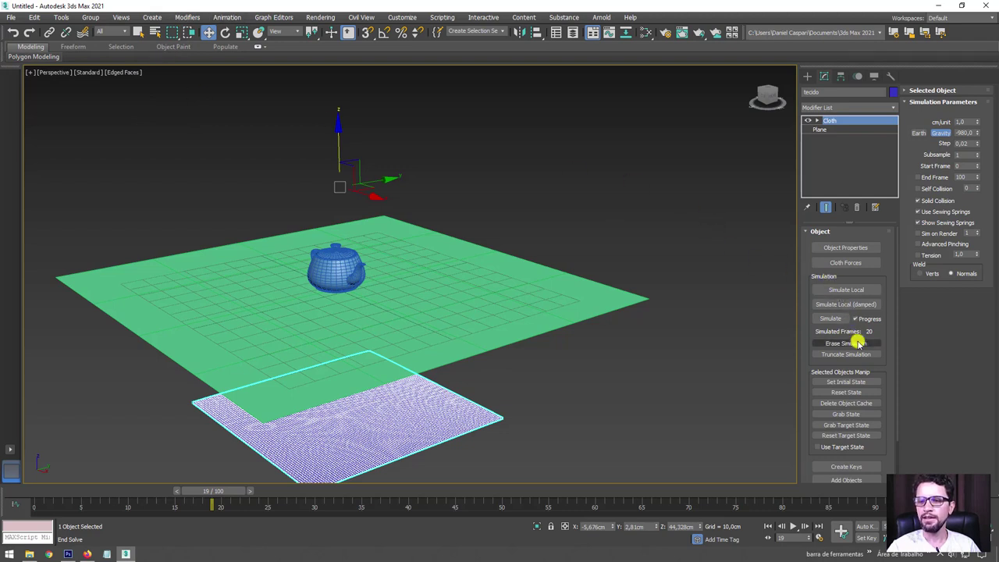
left_click(833, 344)
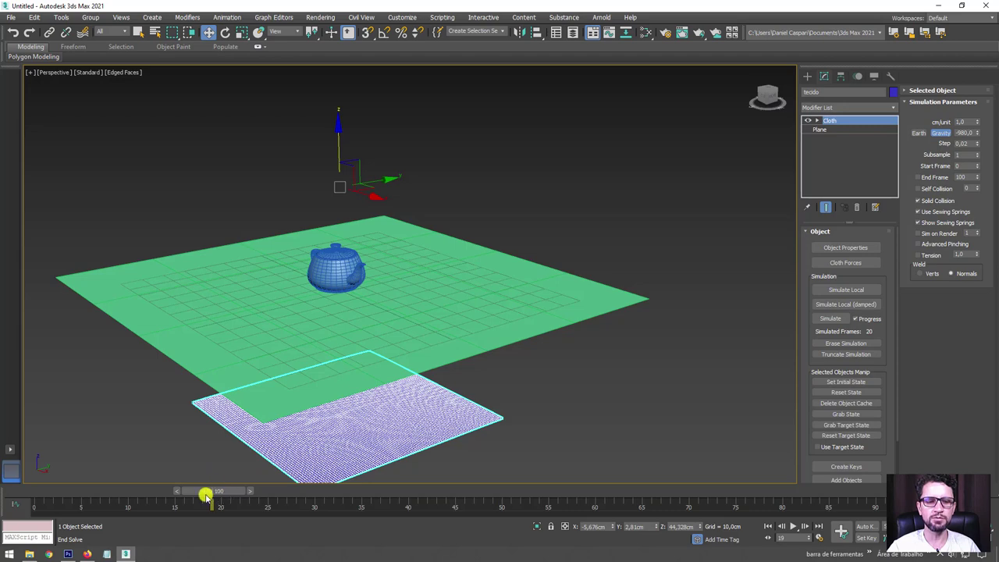
mouse_move(205, 495)
left_mouse_down()
mouse_move(40, 491)
mouse_move(270, 483)
left_mouse_up()
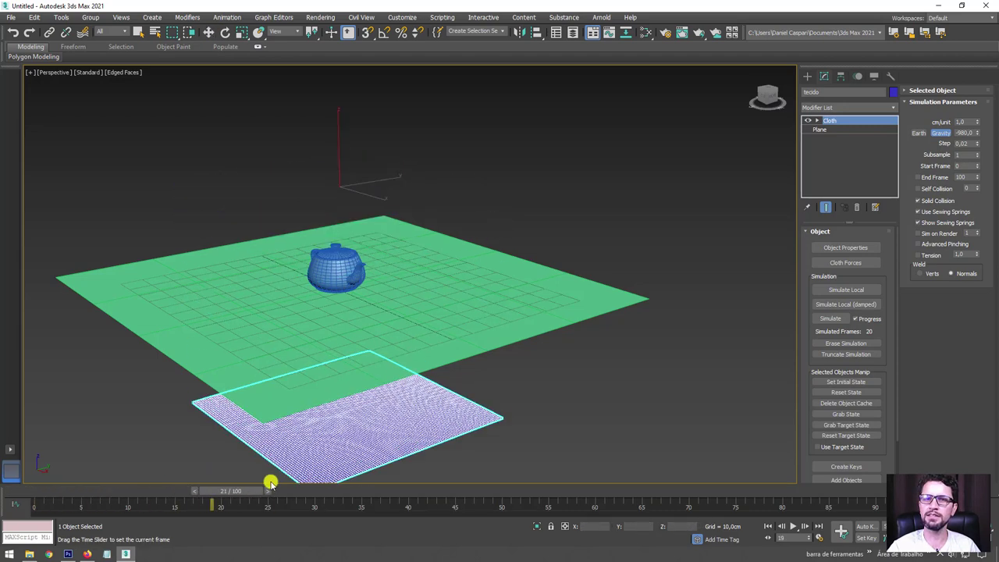
key("Home")
key("w")
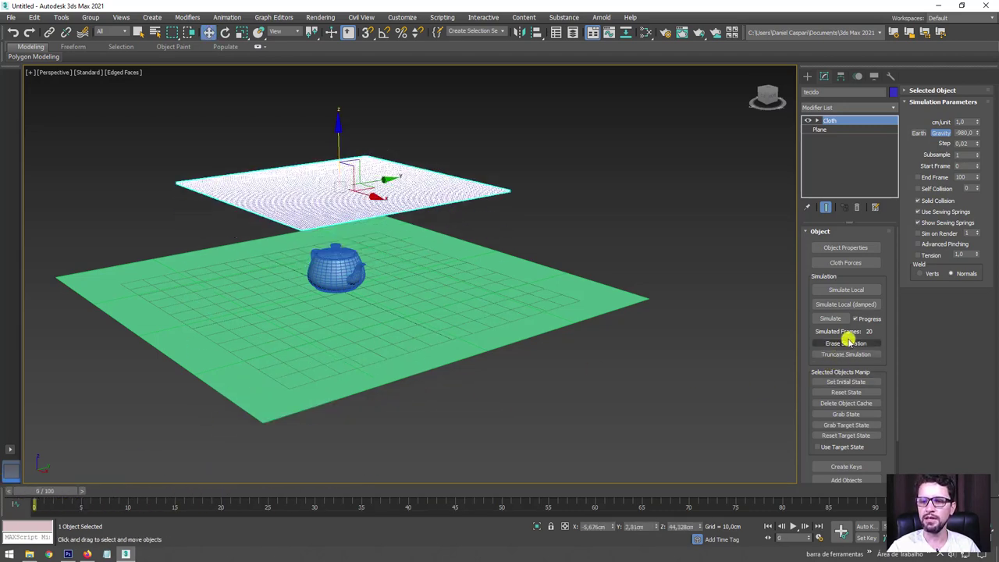
left_click(845, 344)
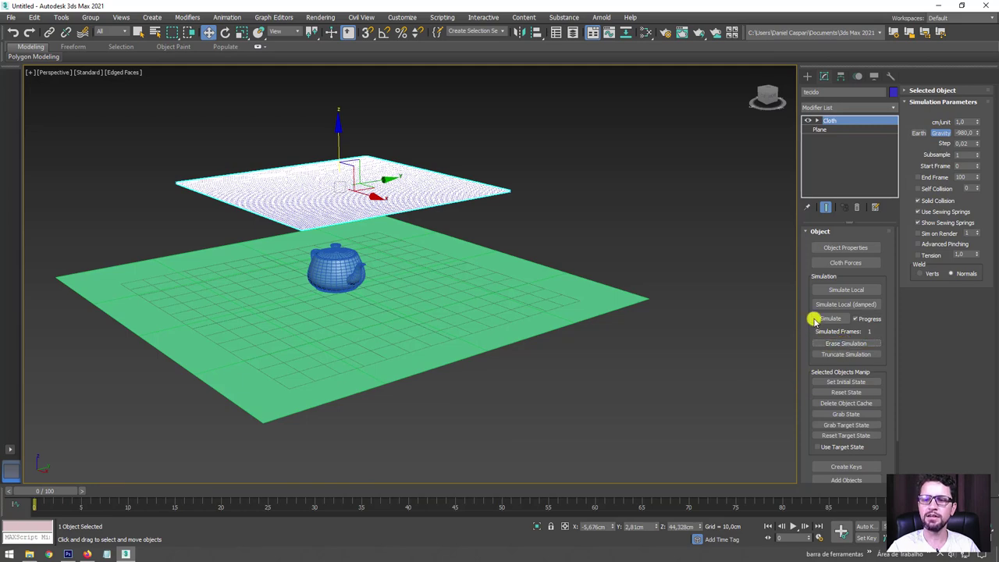
Add piso and Teapot to tecido's cloth simulation and set both as Collision Objects
left_click(848, 249)
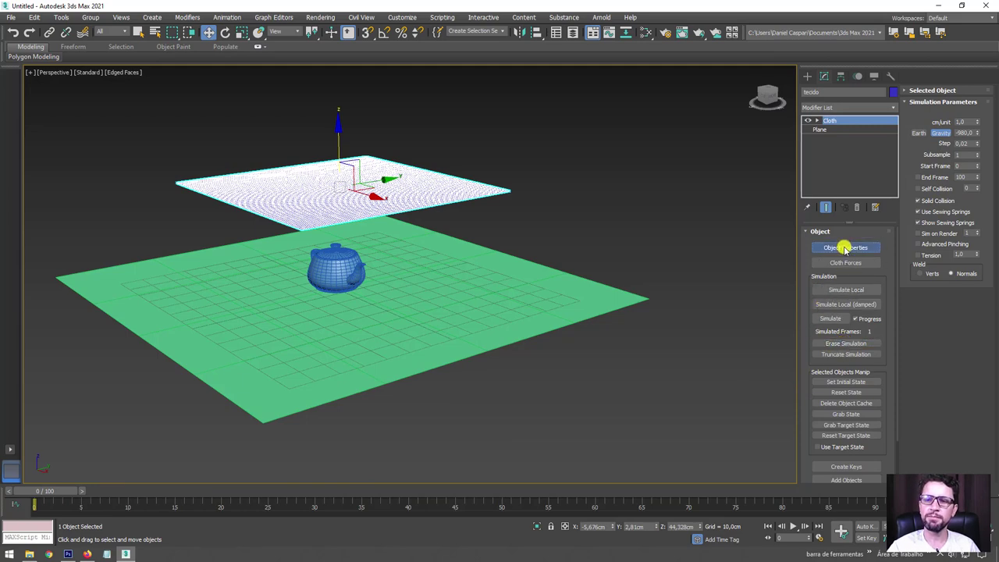
left_click(395, 133)
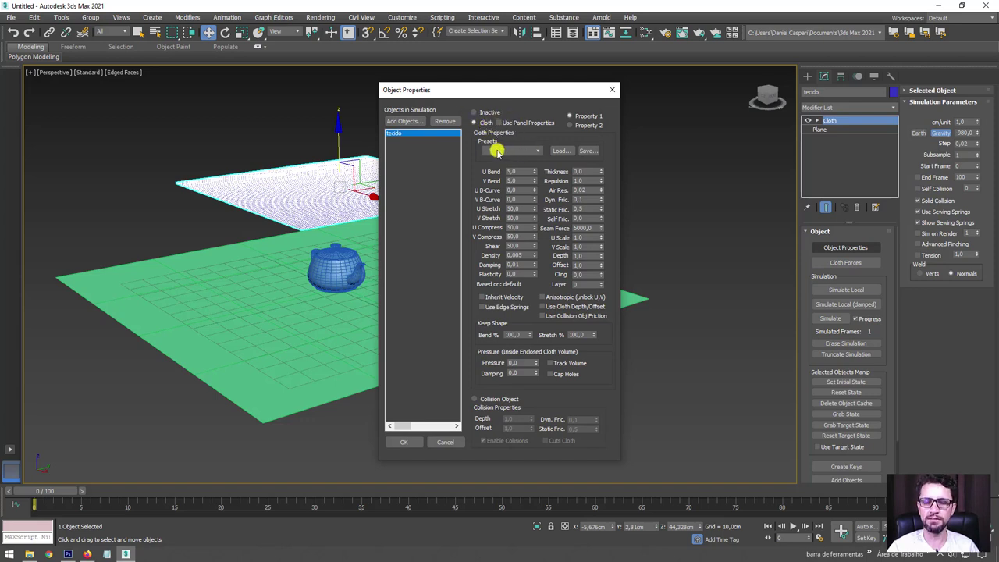
left_click(401, 122)
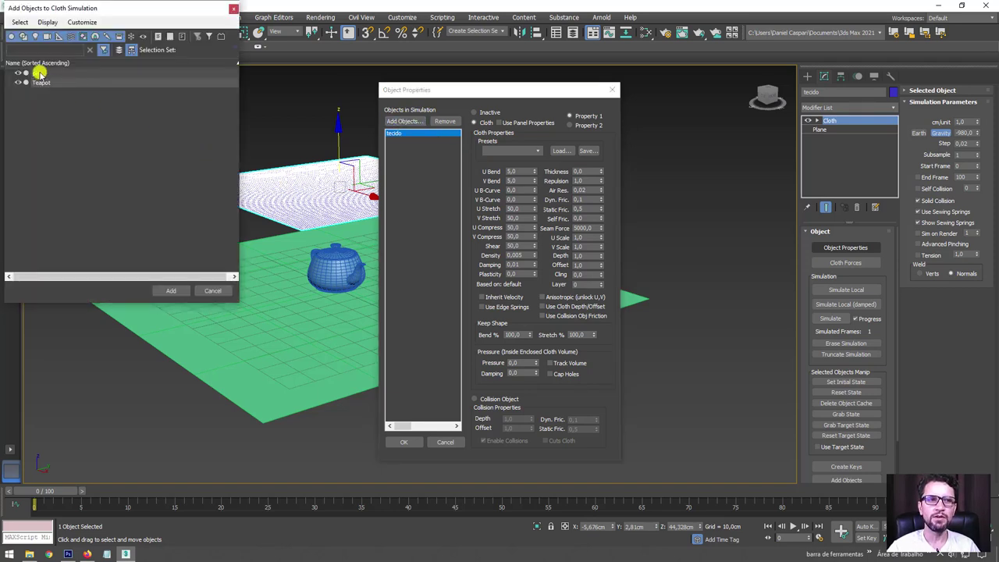
left_click(39, 73)
left_click(39, 81, "ctrl")
left_click(171, 291)
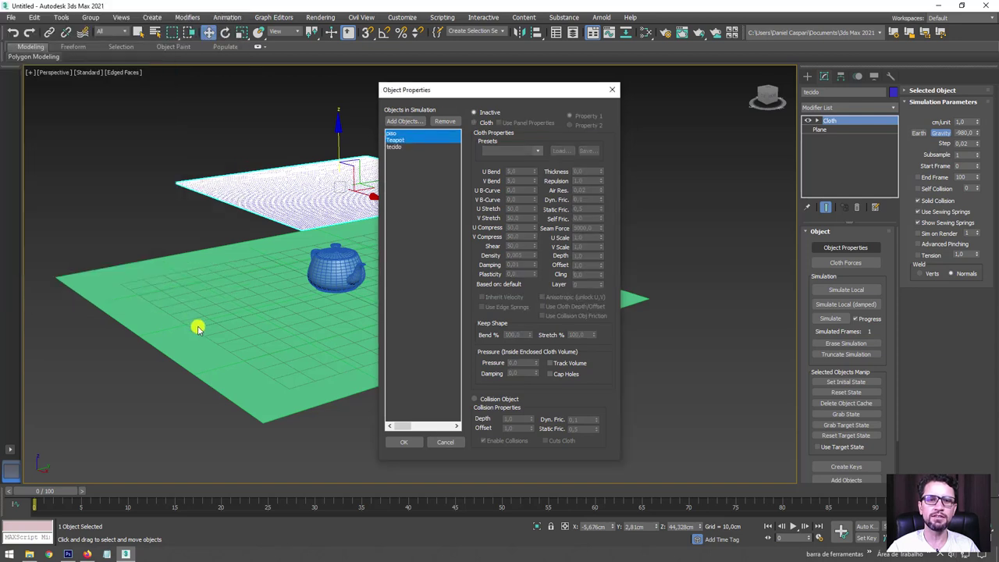
left_click_drag(483, 91, 572, 81)
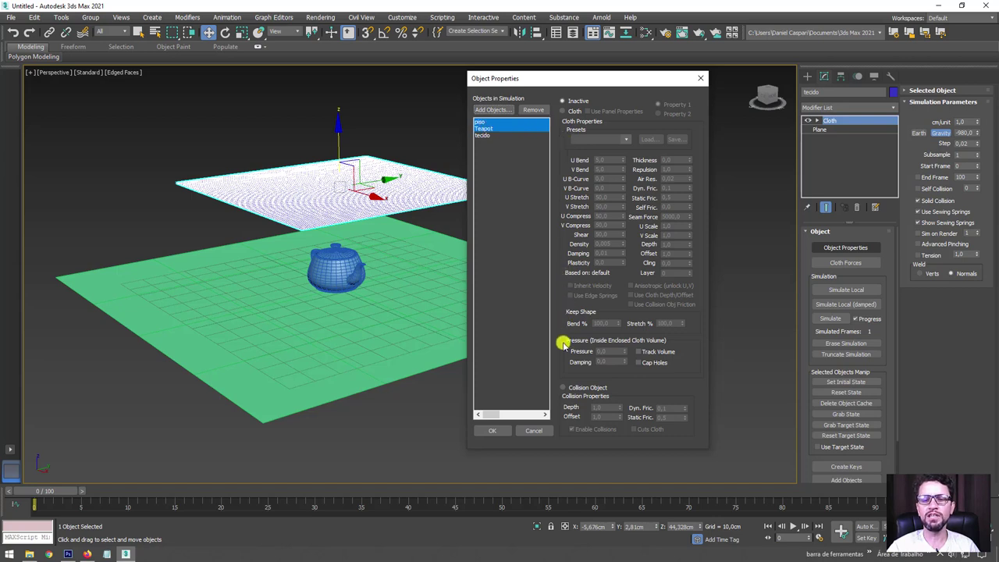
left_click(566, 387)
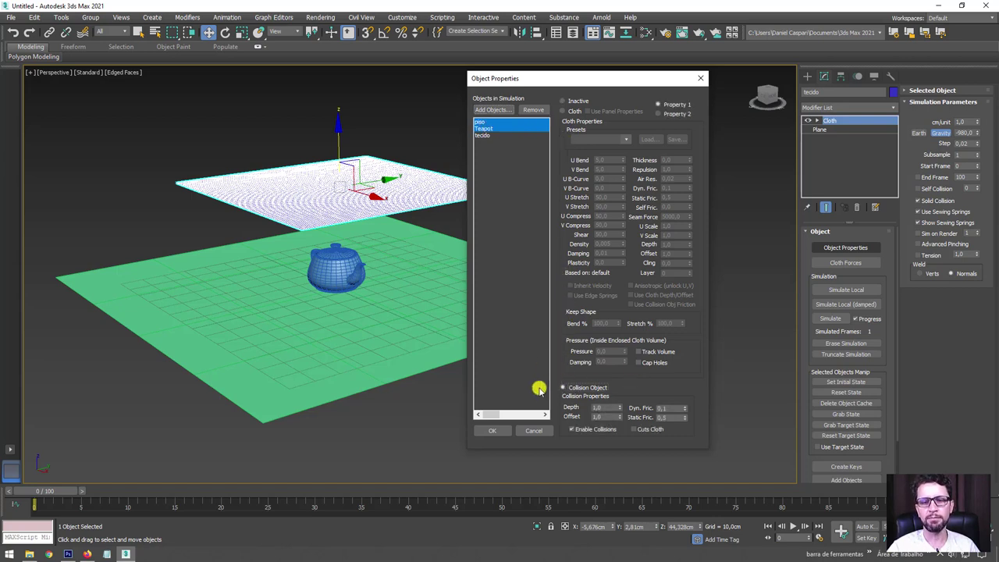
left_click(493, 431)
middle_click_drag(553, 273, 637, 284, "alt")
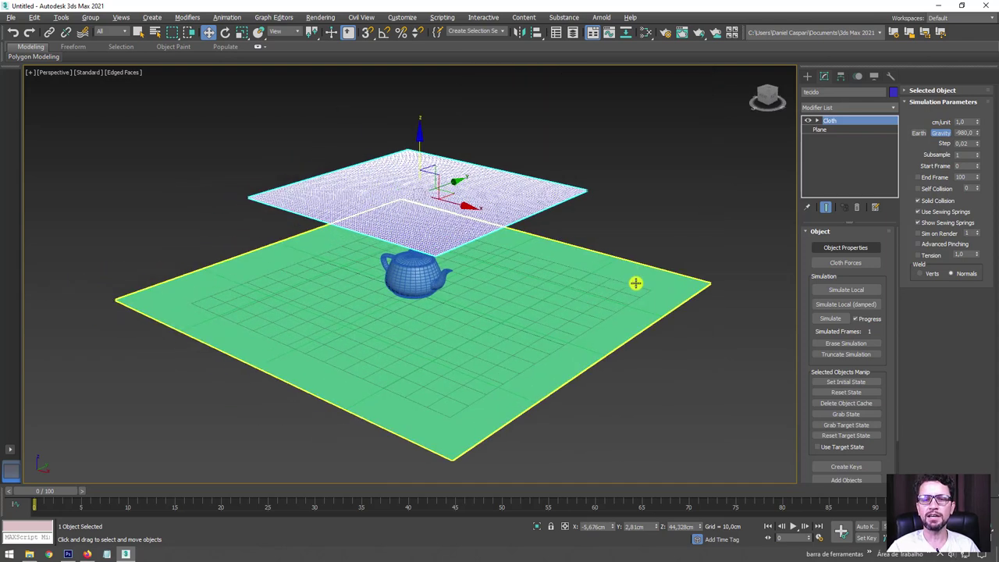
Run the full 100-frame cloth simulation, then view the draped cloth smooth shaded without edges
left_click(830, 319)
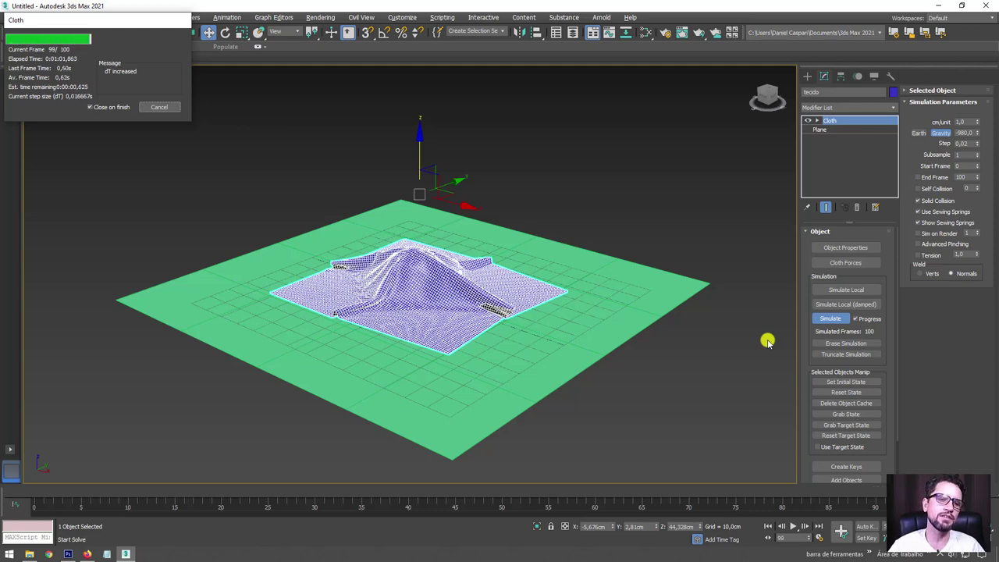
mouse_move(573, 240)
middle_mouse_down("alt")
mouse_move(573, 257)
mouse_move(624, 239)
middle_mouse_up("alt")
key("F4")
scroll(531, 290, "up", 3)
scroll(595, 307, "up", 3)
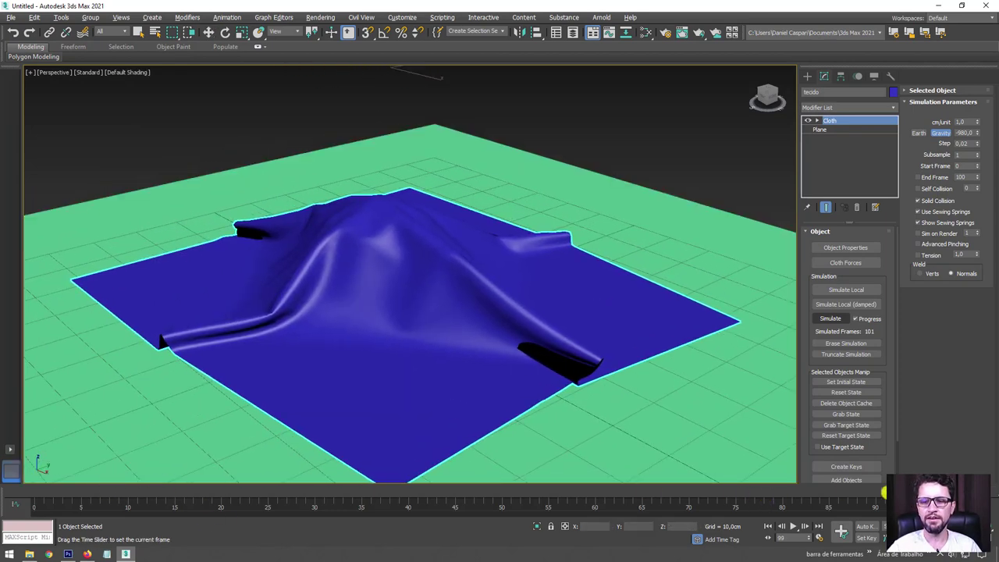
mouse_move(757, 493)
left_mouse_down()
mouse_move(27, 488)
mouse_move(306, 489)
mouse_move(37, 503)
mouse_move(408, 495)
mouse_move(31, 495)
mouse_move(216, 487)
mouse_move(96, 486)
mouse_move(196, 486)
left_mouse_up()
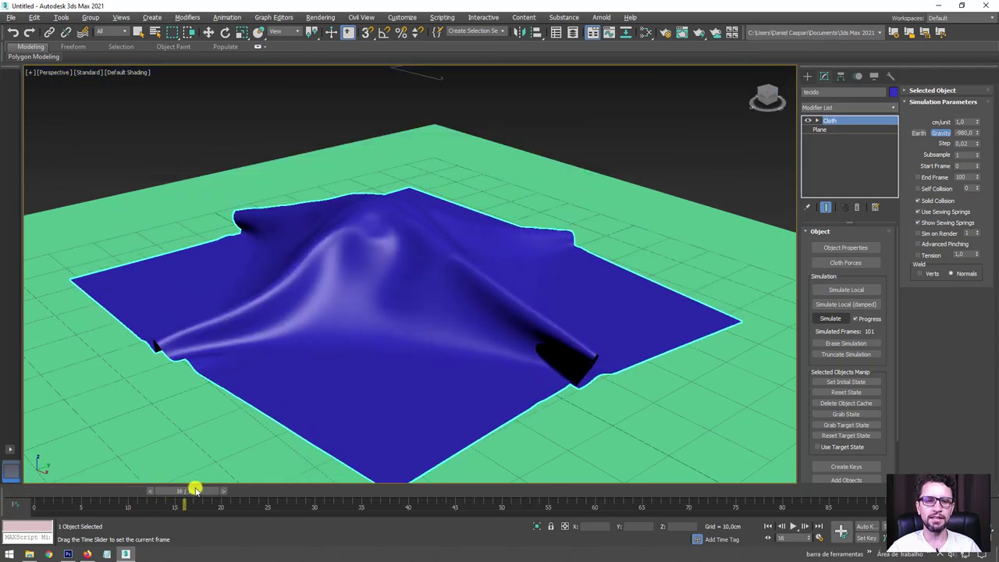
key("w")
middle_click_drag(274, 361, 349, 344, "alt")
scroll(531, 308, "up", 2)
scroll(562, 270, "up", 3)
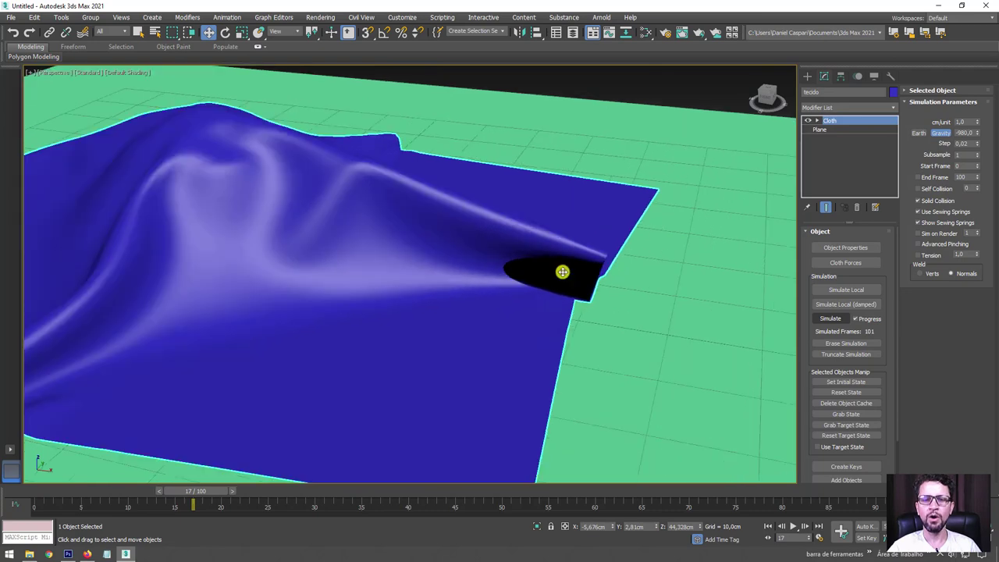
scroll(568, 270, "up", 2)
scroll(525, 266, "up", 2)
middle_click_drag(548, 281, 516, 267, "alt")
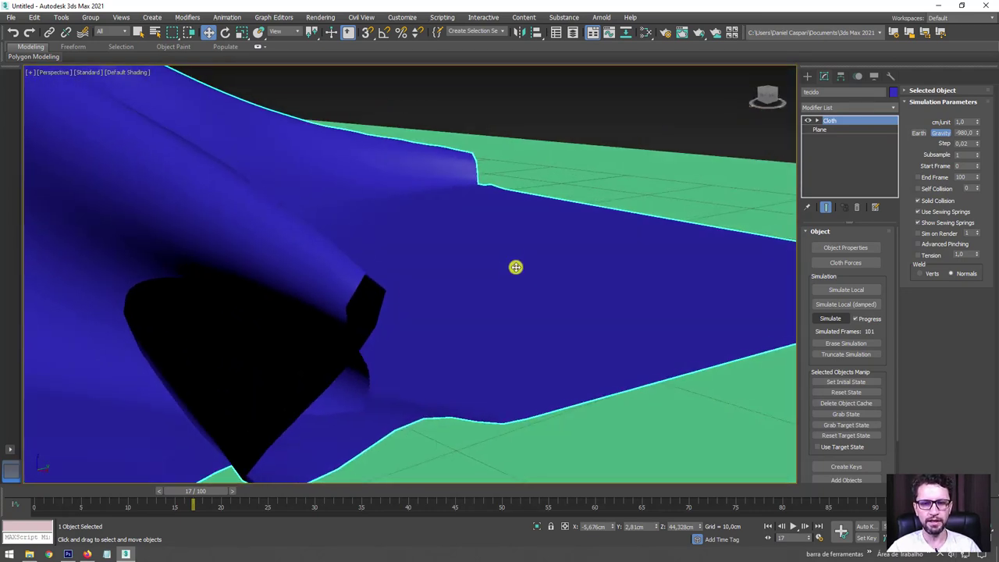
middle_click_drag(384, 317, 482, 259)
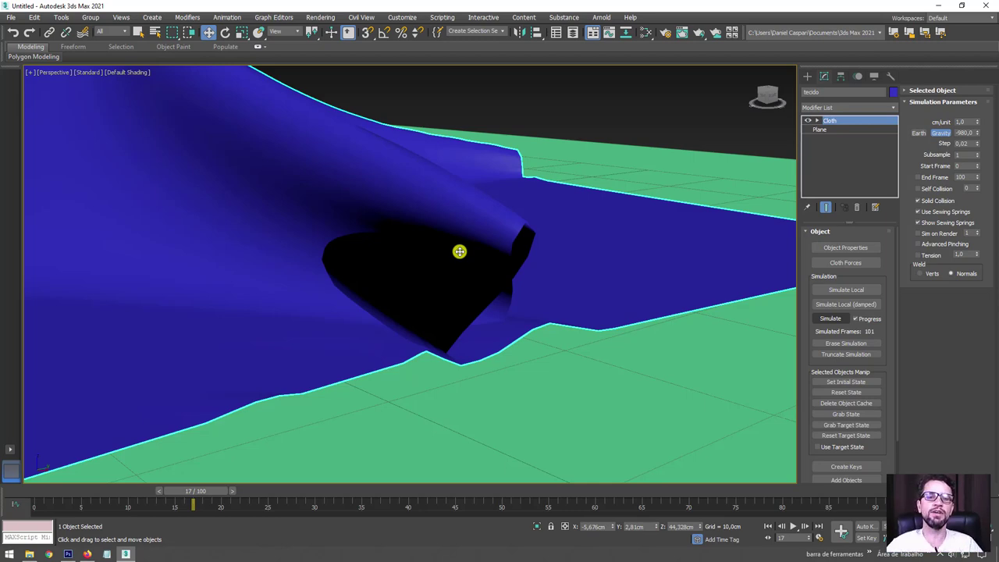
scroll(455, 255, "down", 5)
middle_click_drag(424, 248, 529, 288, "alt")
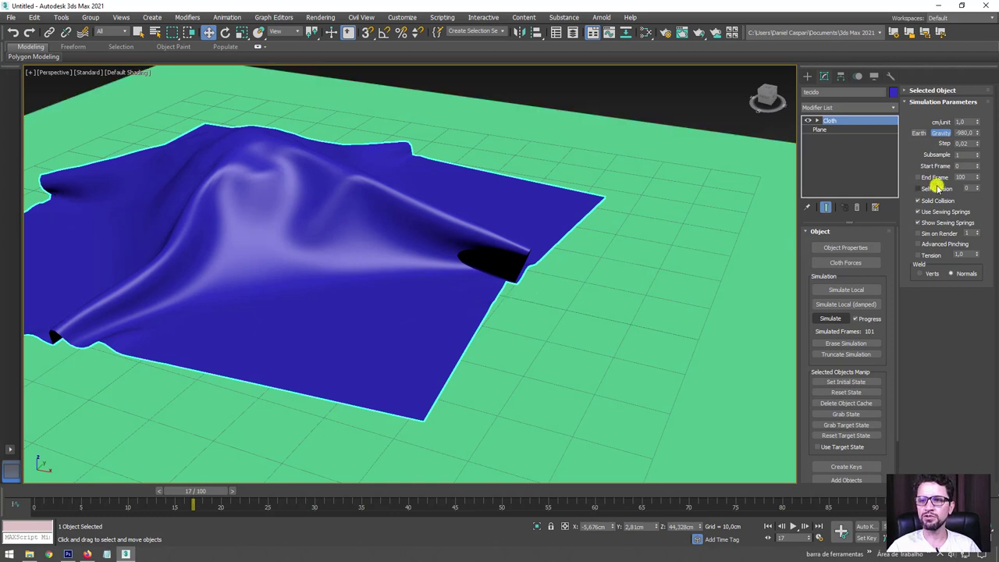
Check Self Collision in the Cloth modifier's Simulation Parameters rollout
left_click(920, 189)
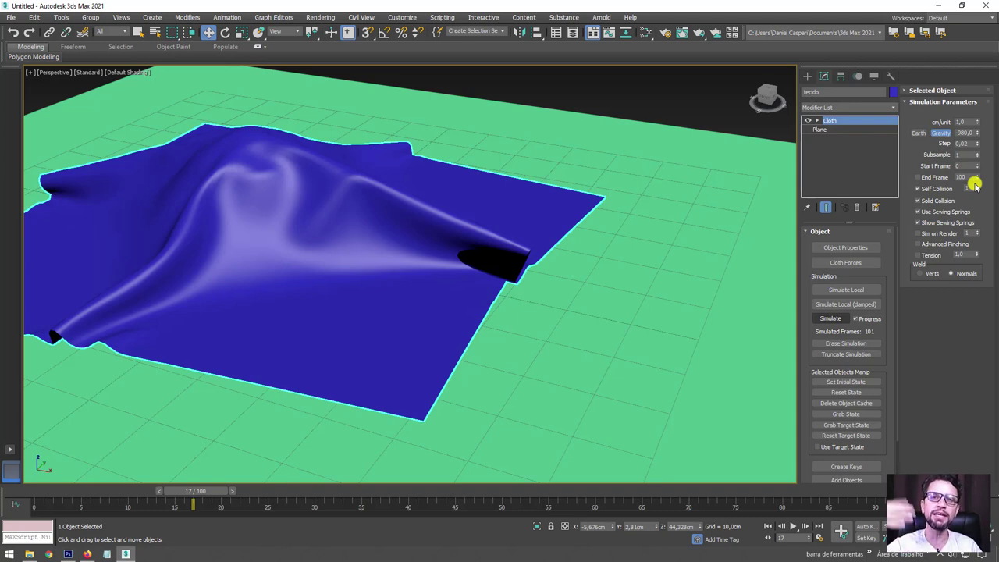
scroll(663, 279, "down", 3)
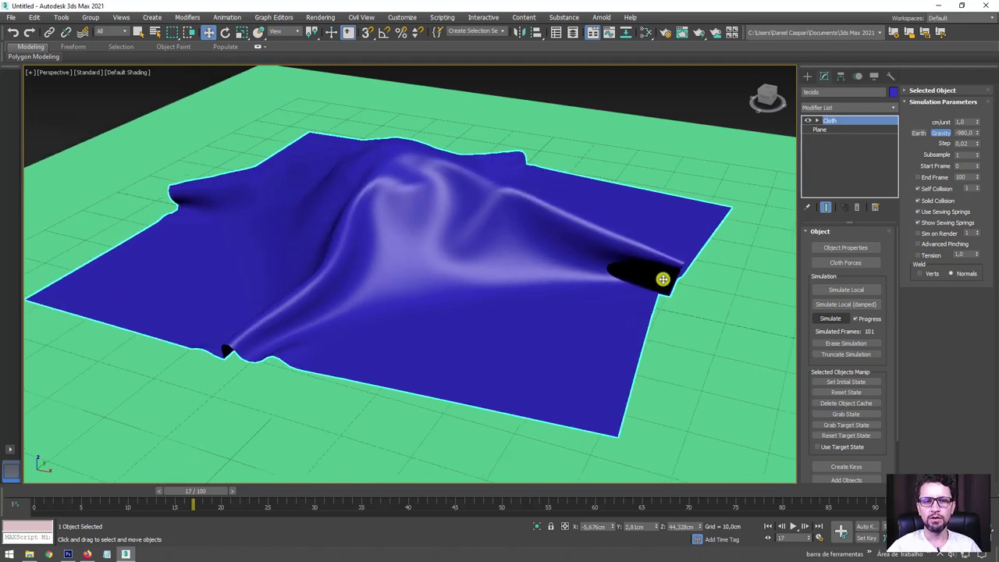
scroll(786, 307, "down", 3)
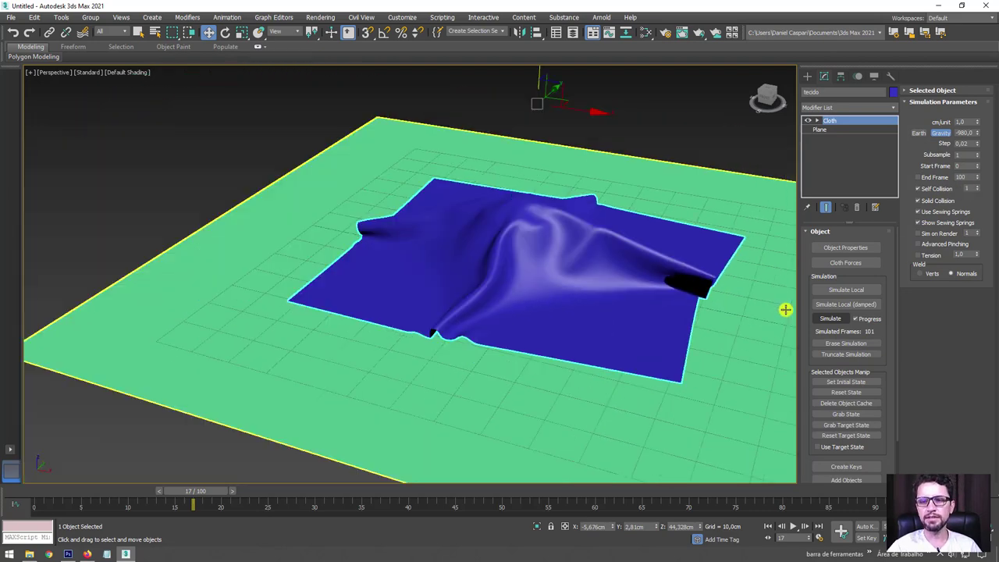
Erase and rerun the cloth simulation, stopping around frame 30, then return to frame 0
left_click(845, 344)
left_click(828, 319)
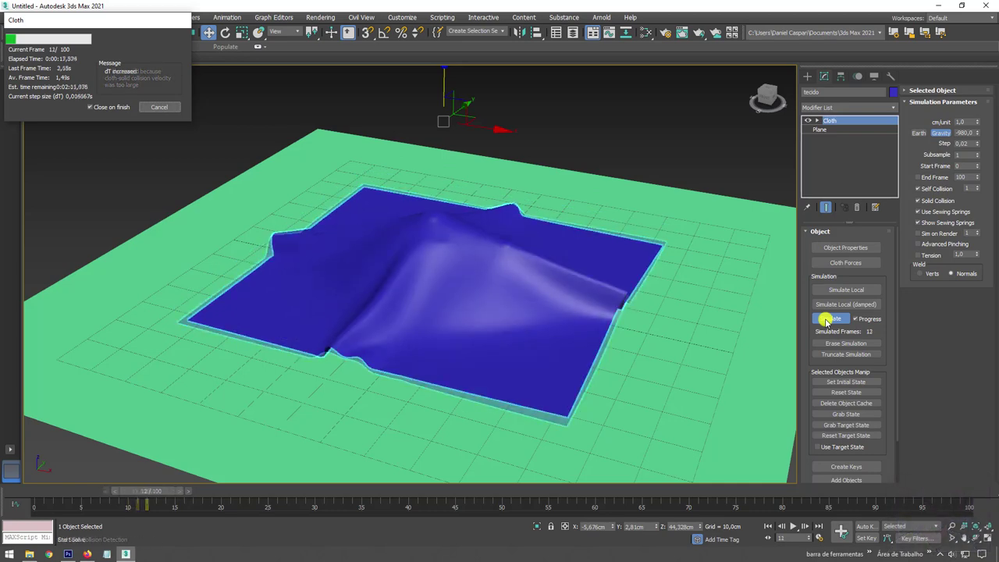
key("Escape")
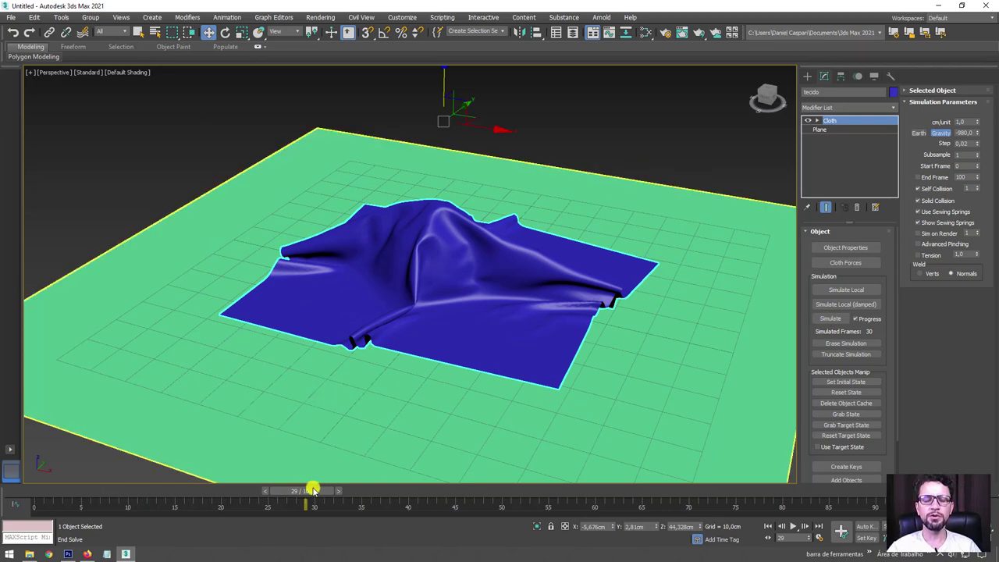
mouse_move(631, 286)
middle_mouse_down("alt")
mouse_move(551, 308)
mouse_move(484, 367)
middle_mouse_up("alt")
mouse_move(315, 489)
left_mouse_down()
mouse_move(155, 490)
mouse_move(336, 473)
mouse_move(71, 480)
left_mouse_up()
key("w")
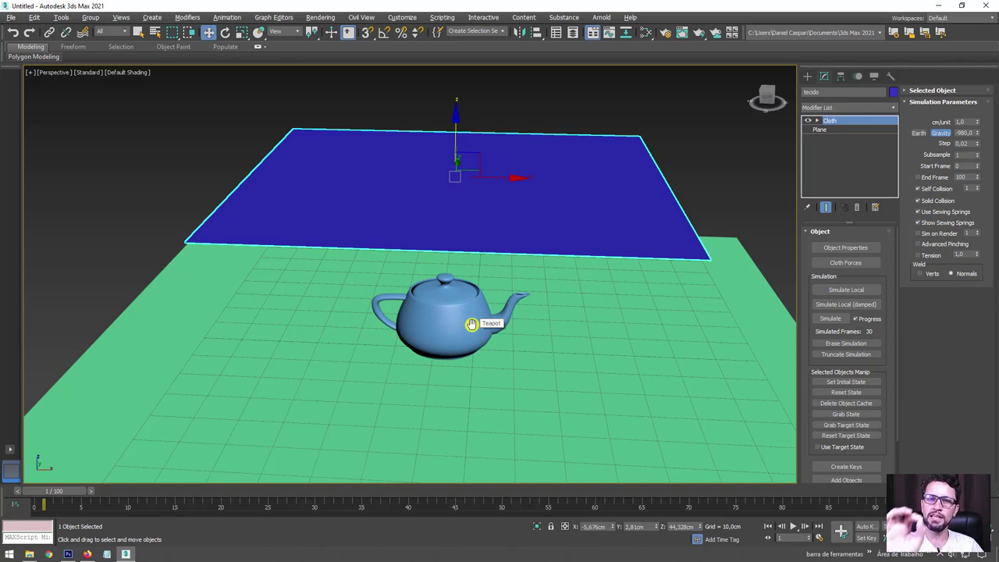
Review the 30-frame drape, then erase the simulation so tecido lies flat above the teapot
middle_click_drag(471, 324, 328, 398, "alt")
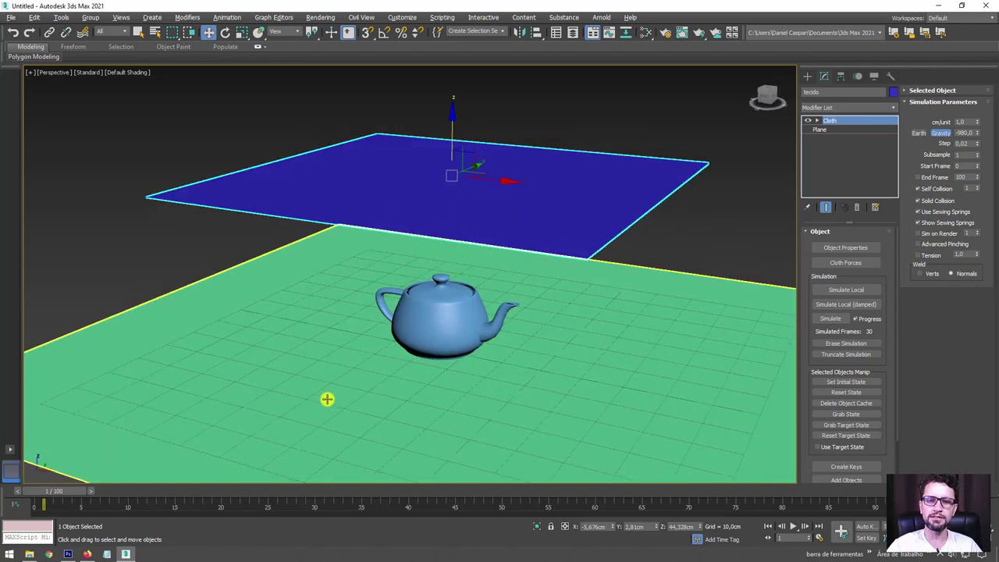
mouse_move(97, 483)
left_mouse_down()
mouse_move(206, 473)
mouse_move(231, 491)
left_mouse_up()
key("w")
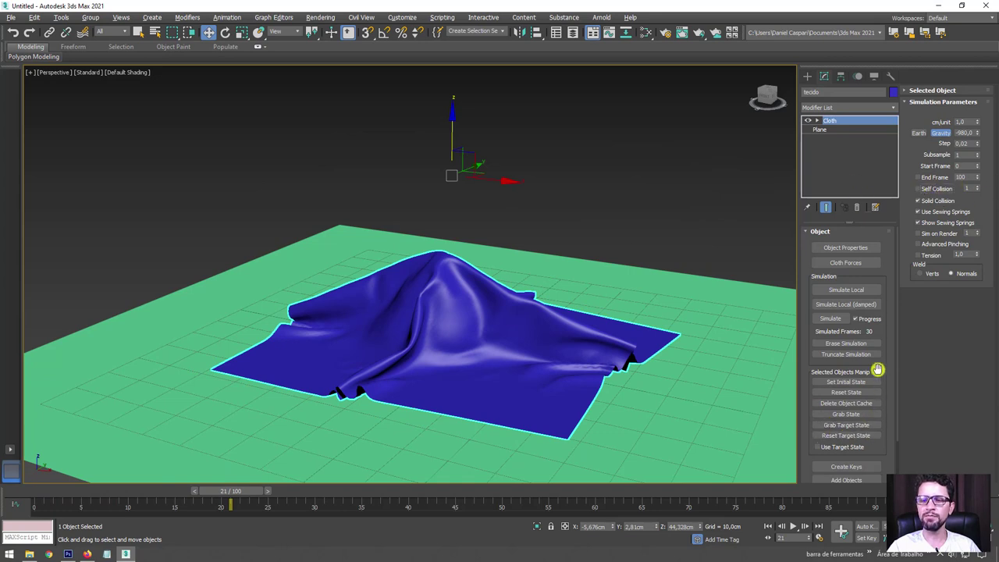
left_click(844, 344)
mouse_move(597, 292)
middle_mouse_down("alt")
mouse_move(649, 326)
mouse_move(598, 347)
mouse_move(570, 328)
mouse_move(789, 297)
middle_mouse_up("alt")
scroll(598, 347, "down", 5)
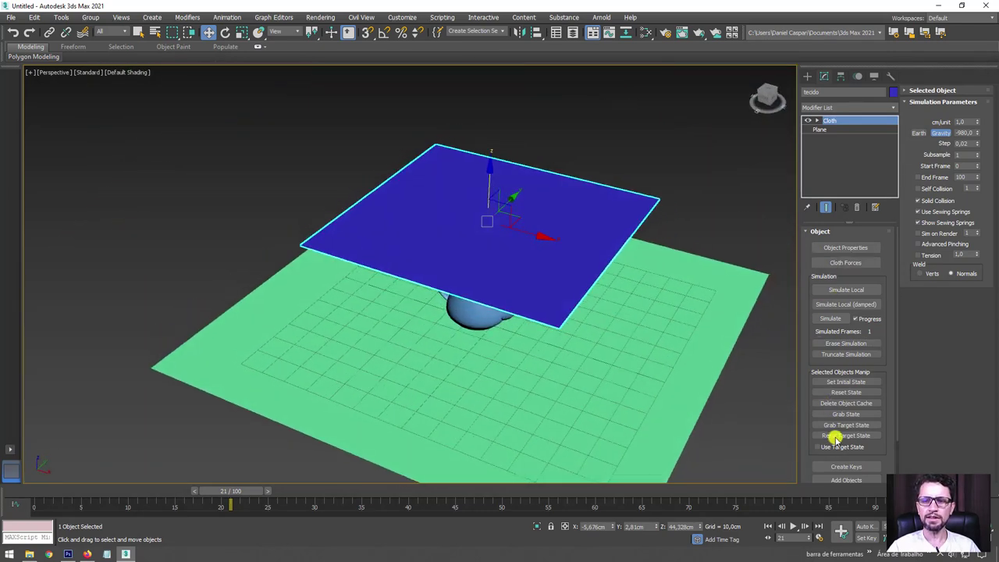
middle_click_drag(653, 370, 645, 351, "alt")
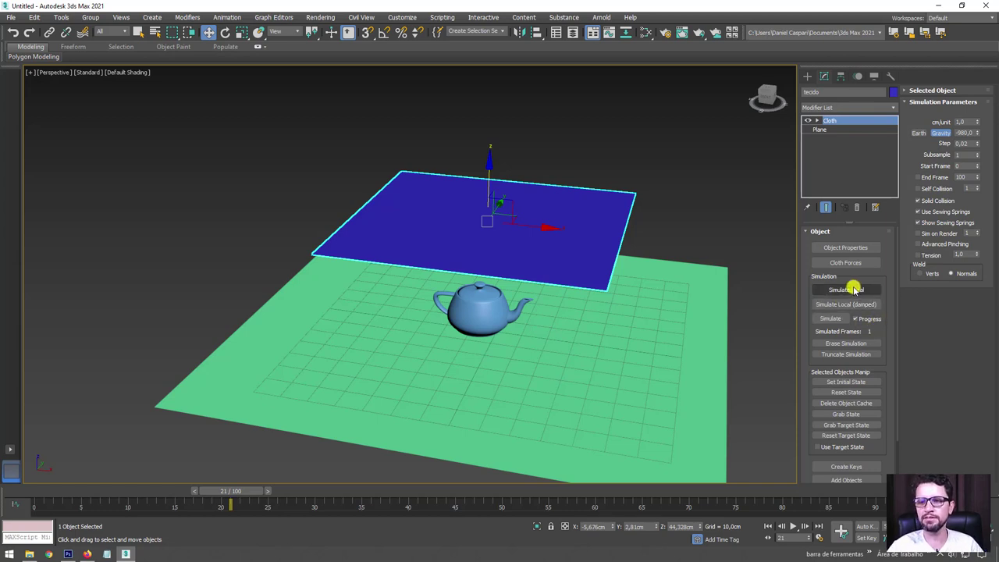
left_click(844, 290)
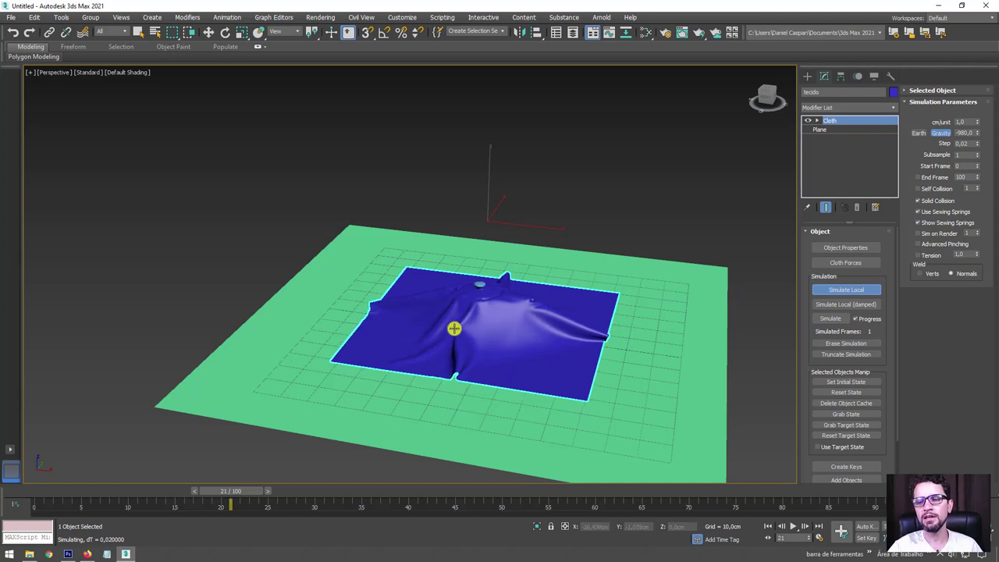
key("Escape")
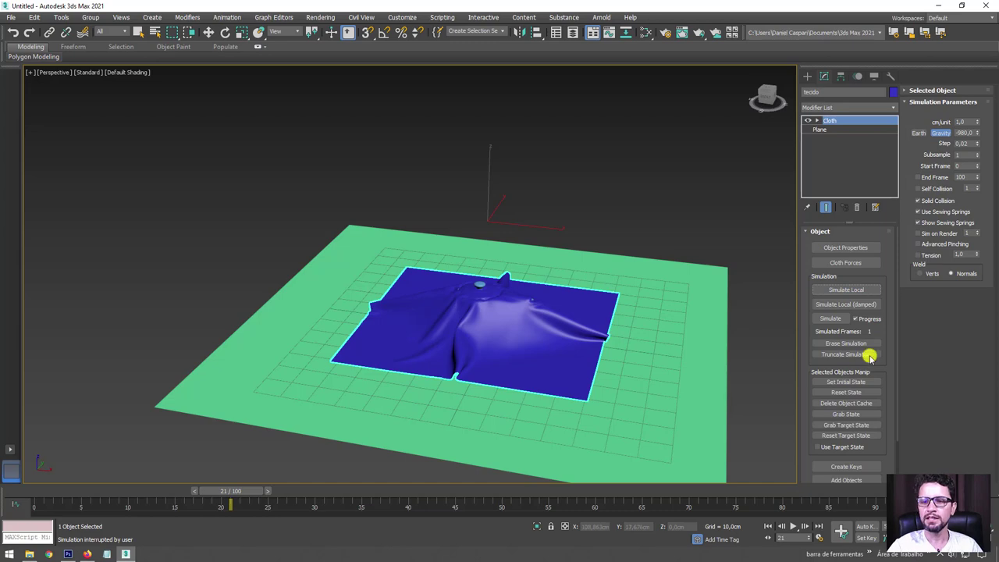
left_click(846, 344)
mouse_move(692, 312)
middle_mouse_down("alt")
mouse_move(591, 301)
mouse_move(640, 261)
middle_mouse_up("alt")
Open cloth Object Properties and select tecido, checking the Teapot and piso entries along the way
left_click(846, 248)
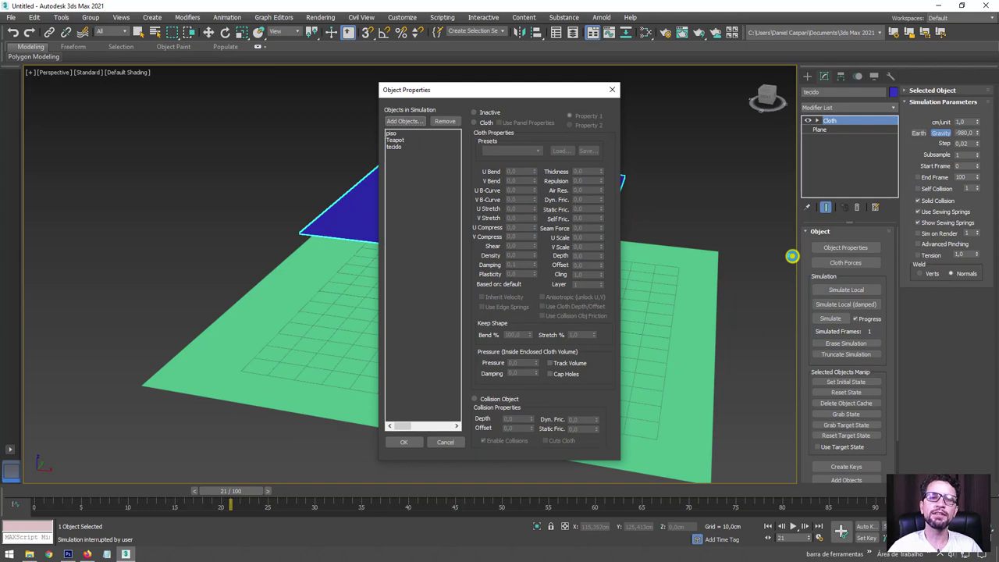
left_click_drag(466, 91, 684, 97)
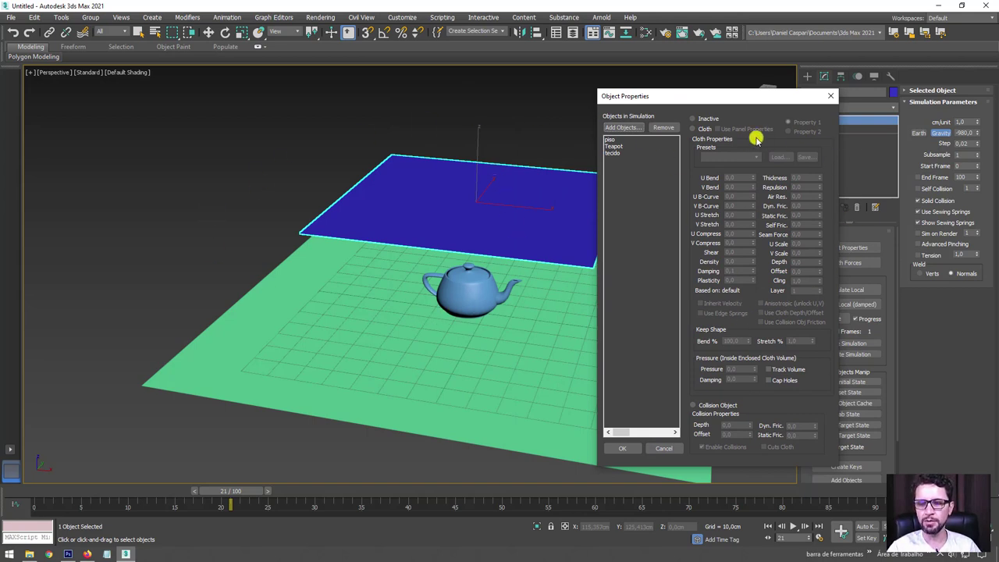
left_click(613, 153)
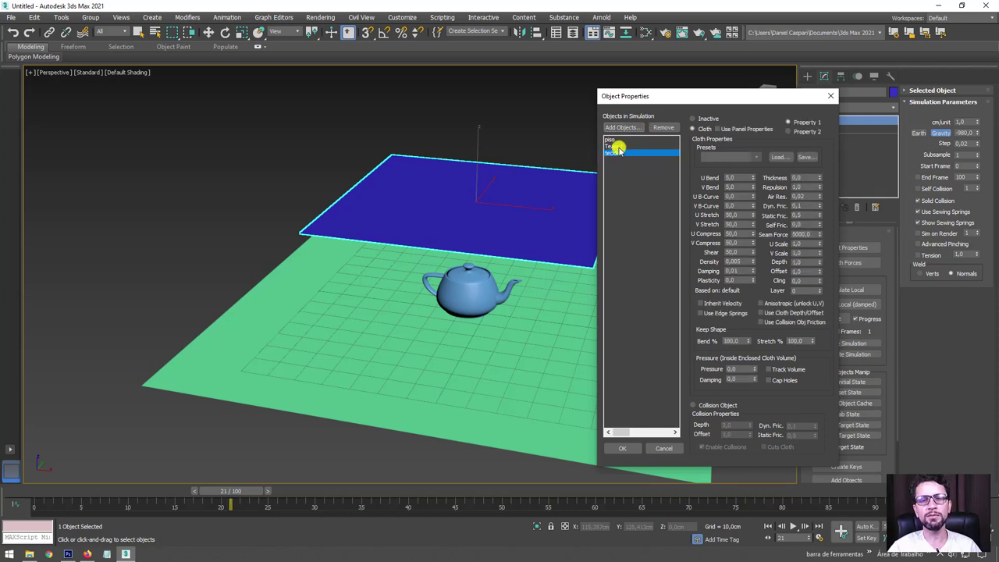
left_click(615, 146)
left_click(613, 139)
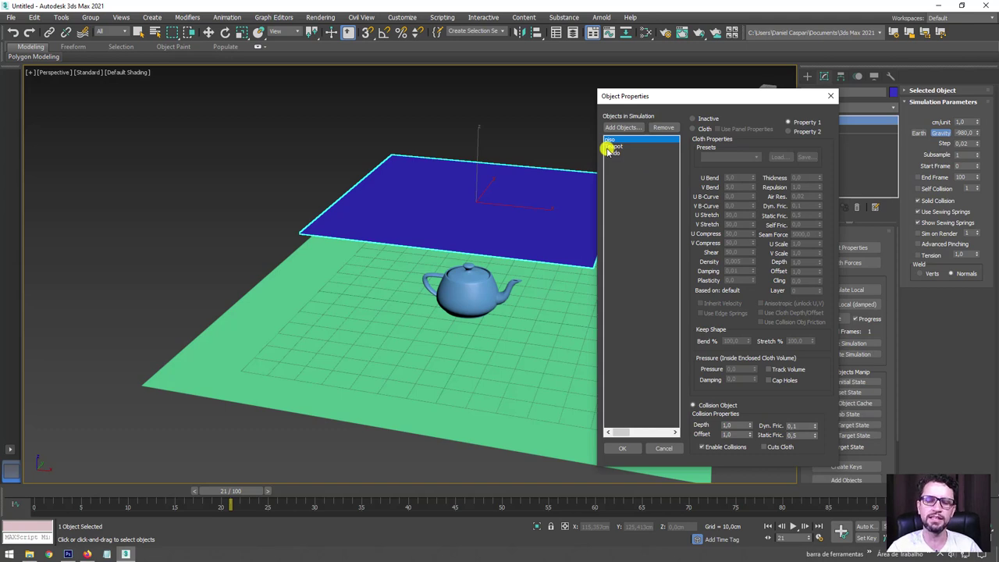
left_click(615, 153)
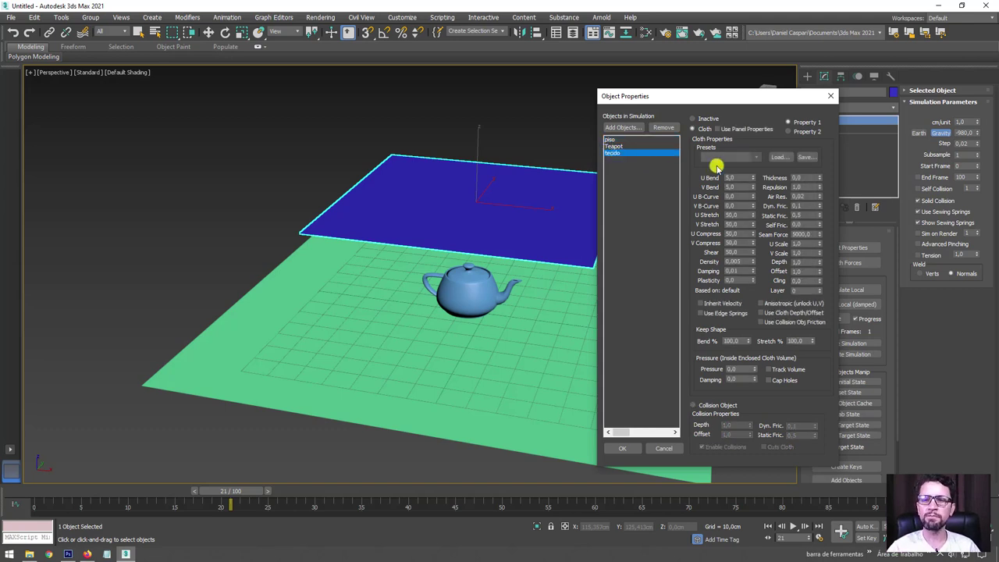
Apply the Flannel preset to tecido, giving U and V Bend 125,0 and Thickness 0,6
left_click(755, 157)
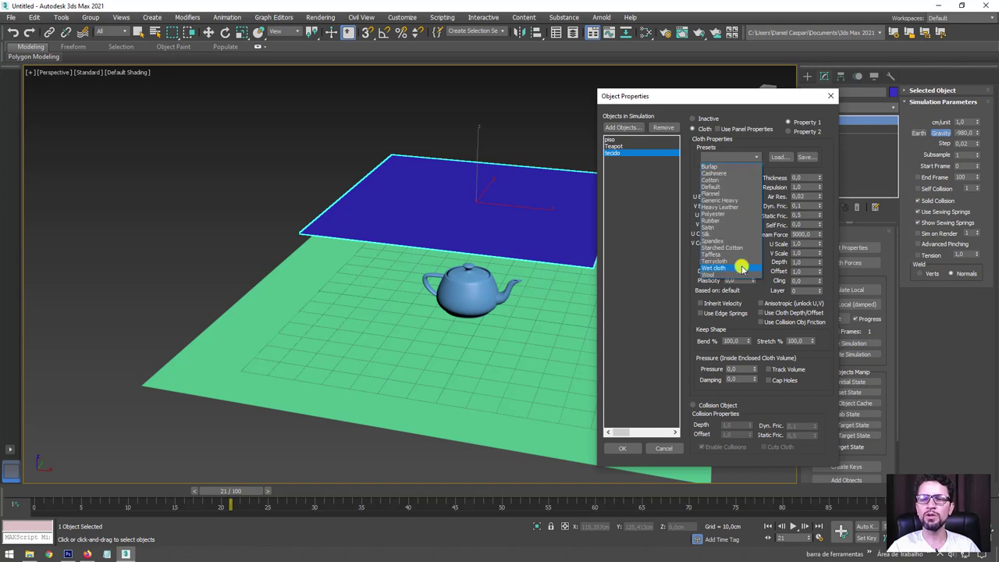
left_click(723, 173)
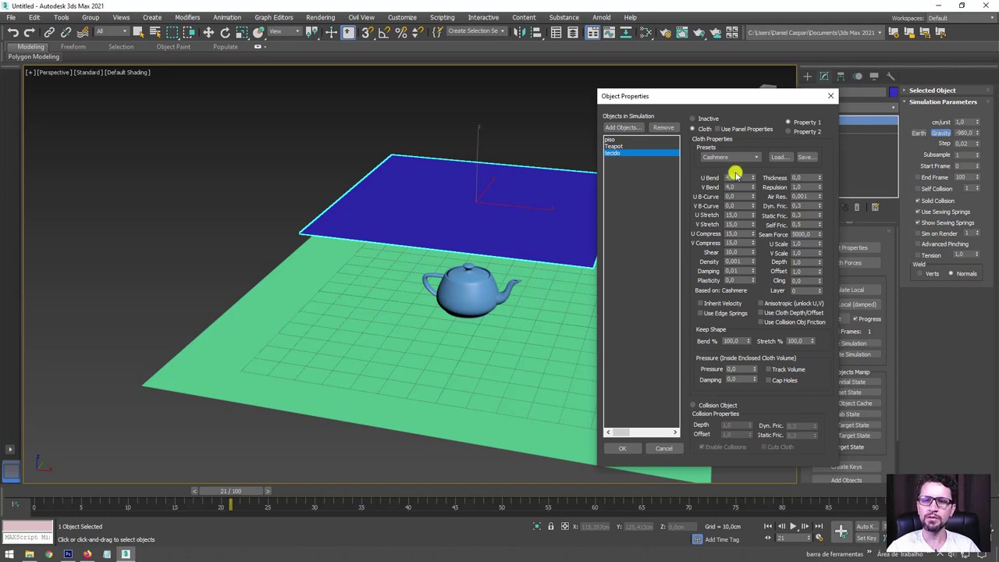
left_click(726, 159)
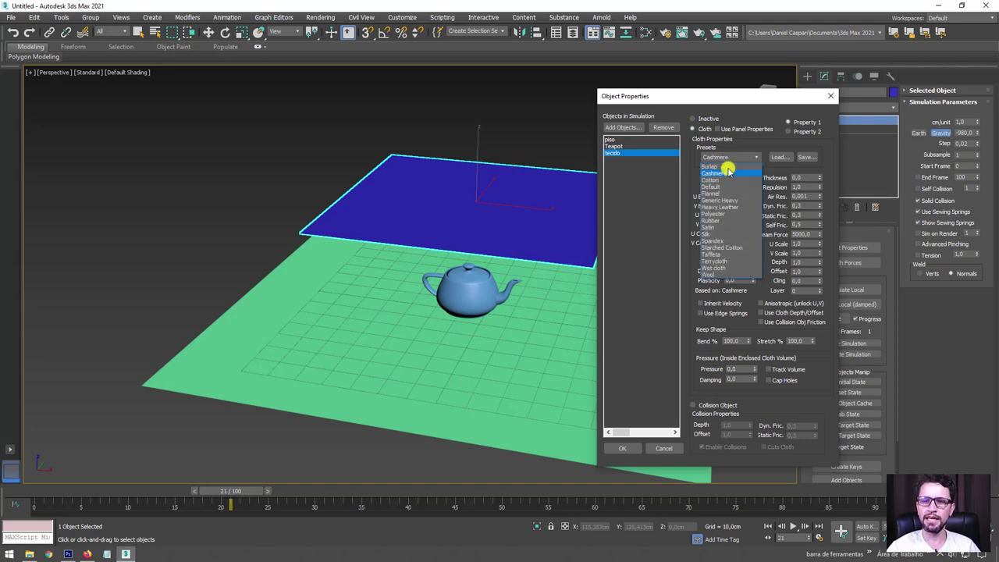
left_click(717, 197)
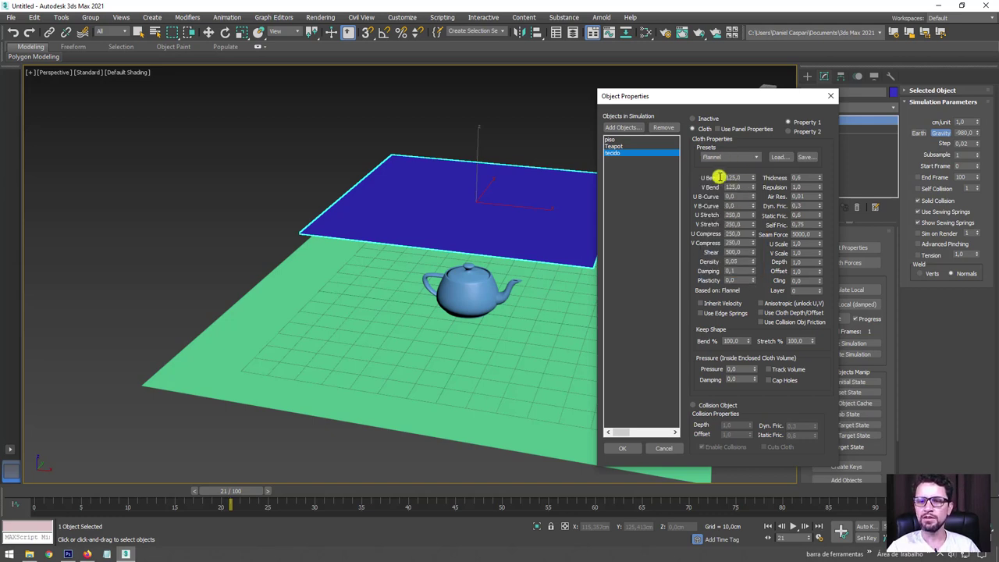
left_click_drag(740, 177, 707, 177)
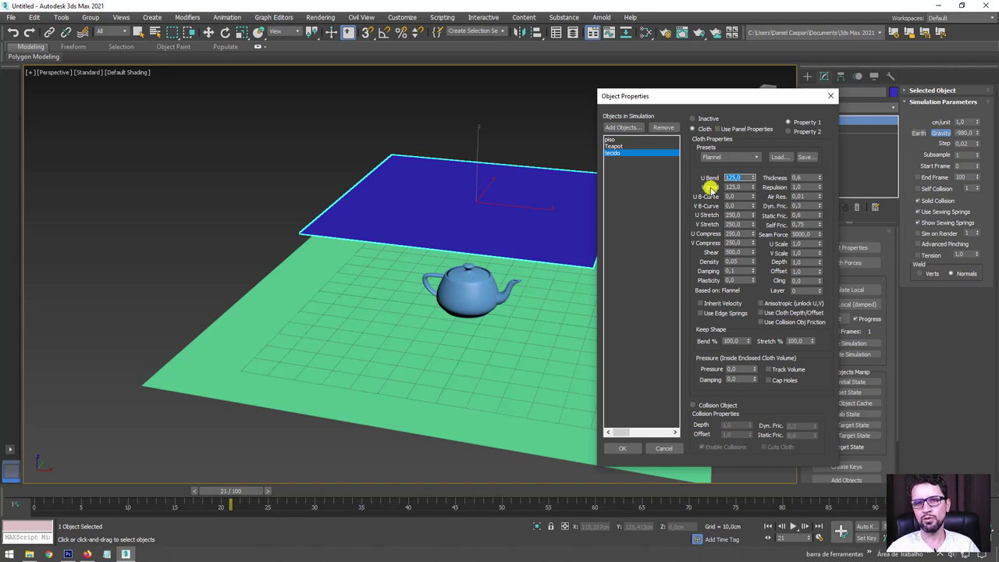
left_click(425, 201)
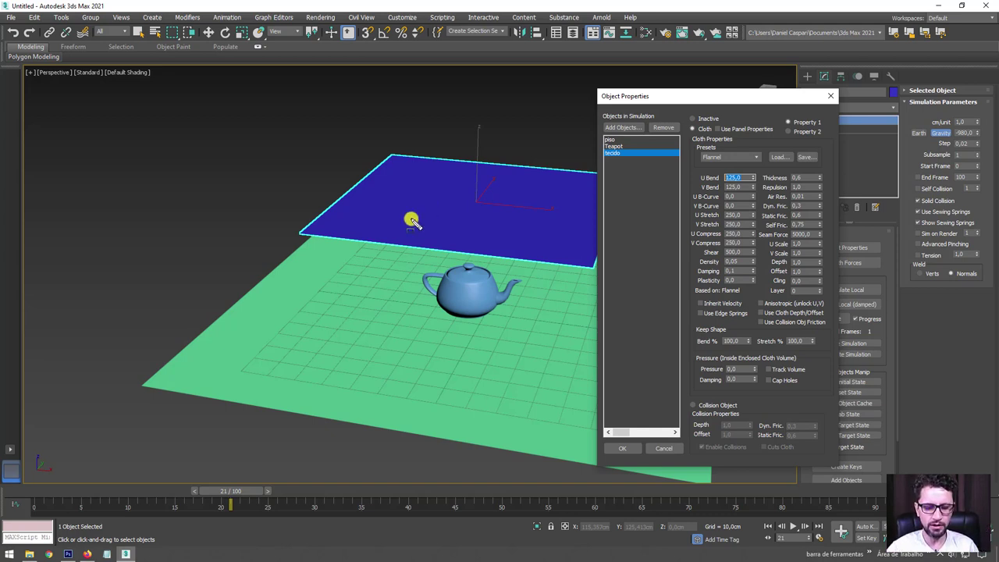
left_click(358, 235)
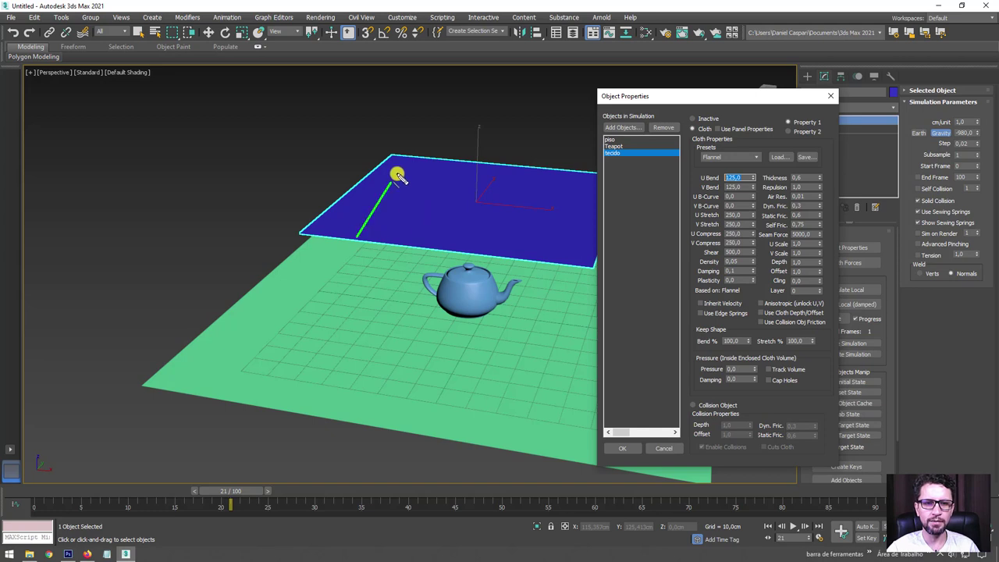
left_click(430, 158)
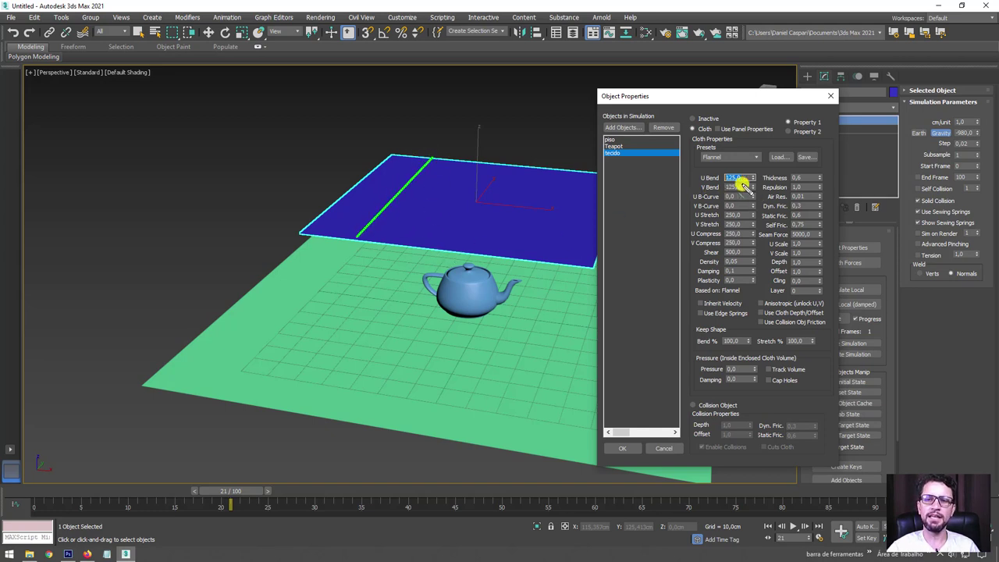
left_click(429, 244)
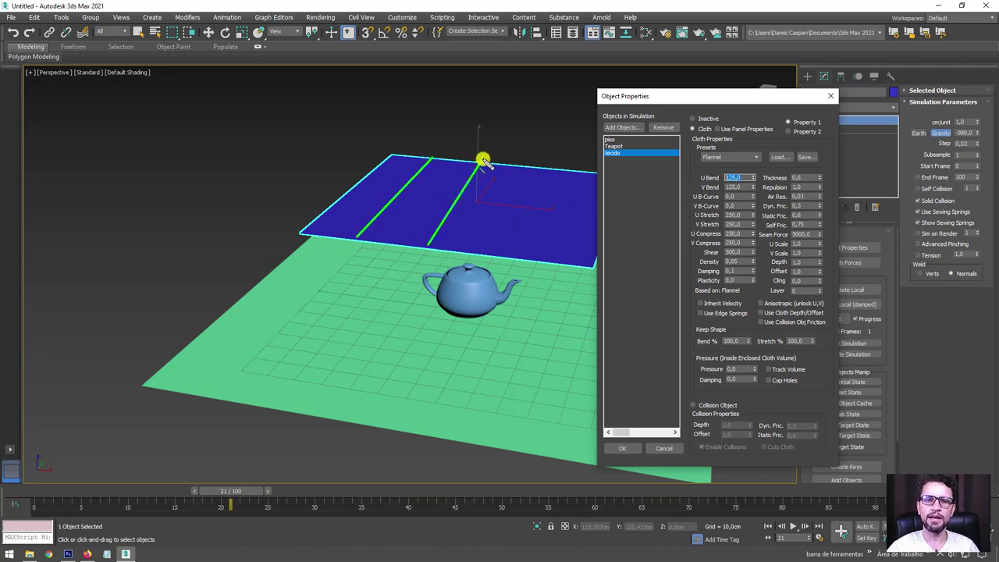
left_click(482, 160)
left_click(500, 256)
left_click(529, 166)
left_click(549, 257)
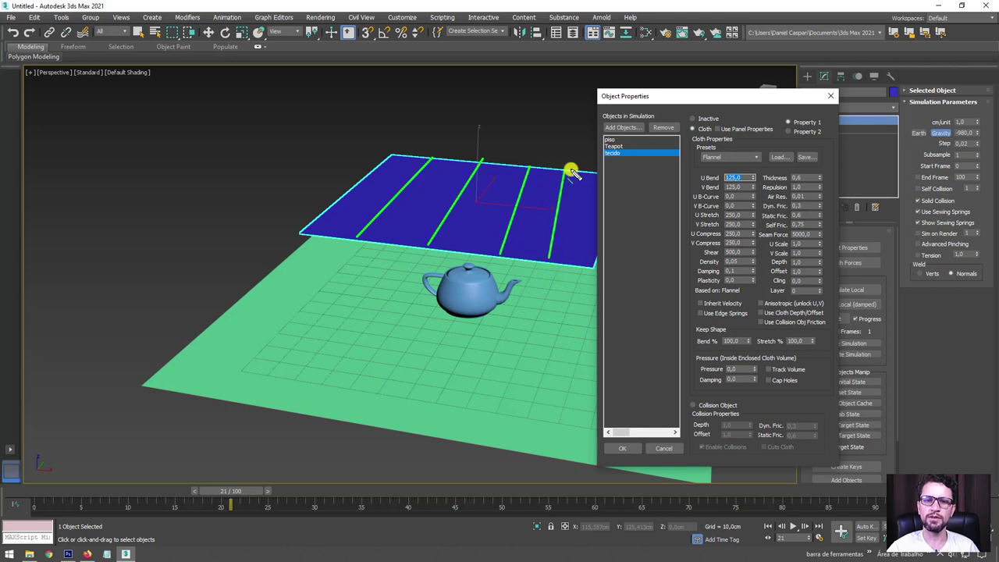
left_click(580, 170)
left_click(337, 203)
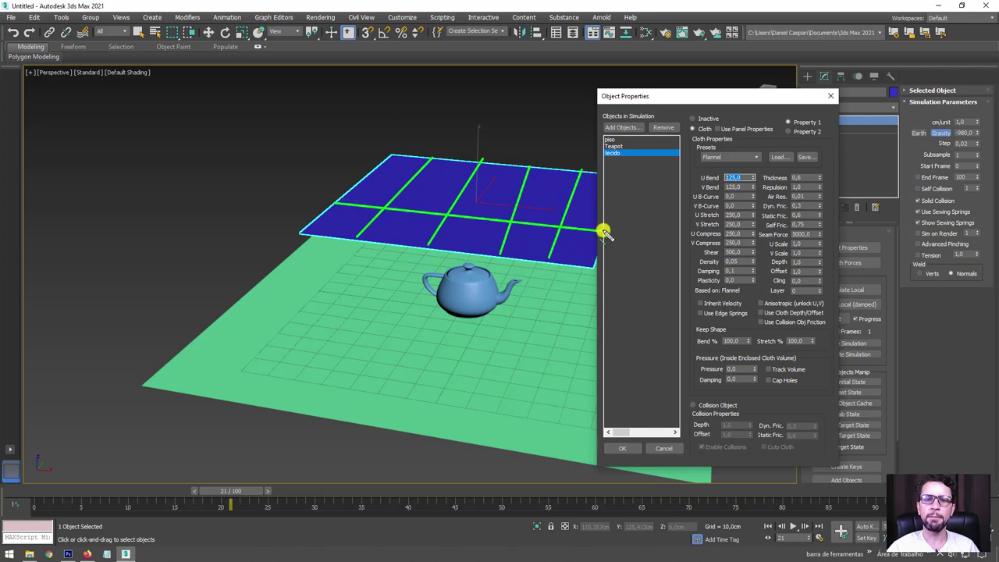
left_click(602, 229)
left_click(376, 173)
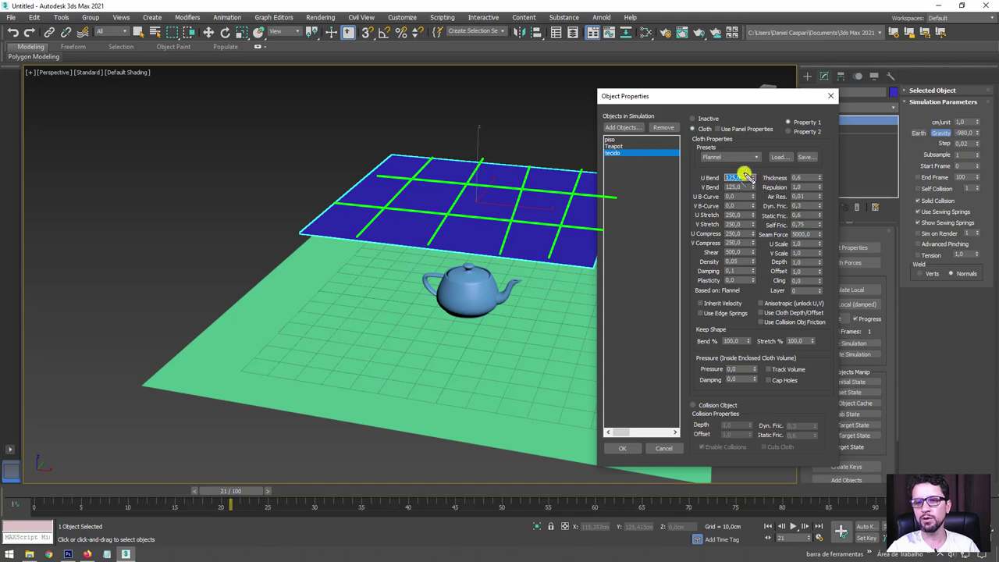
left_click(313, 221)
left_click(600, 250)
left_click(343, 187)
left_click(613, 209)
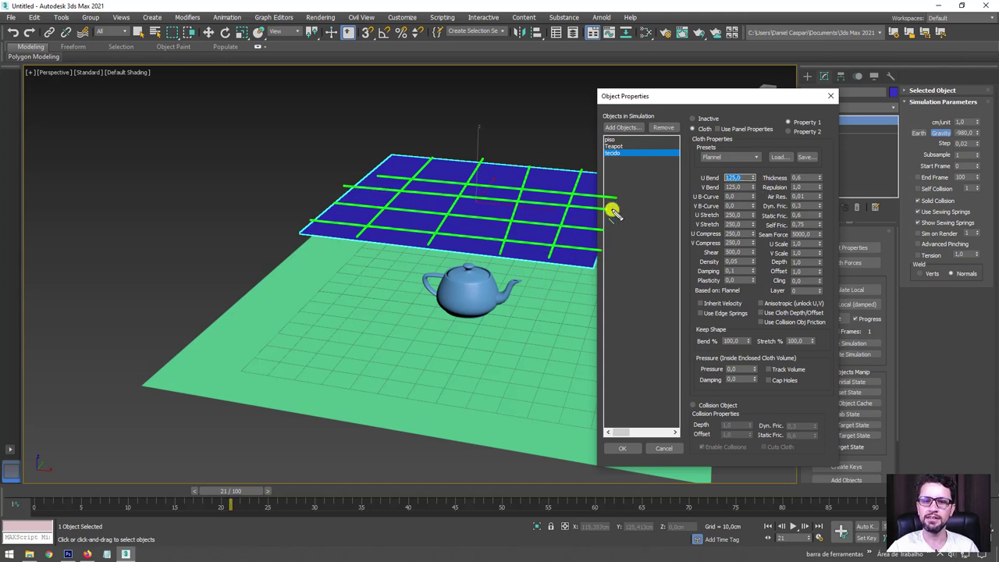
left_click(374, 164)
left_click(636, 192)
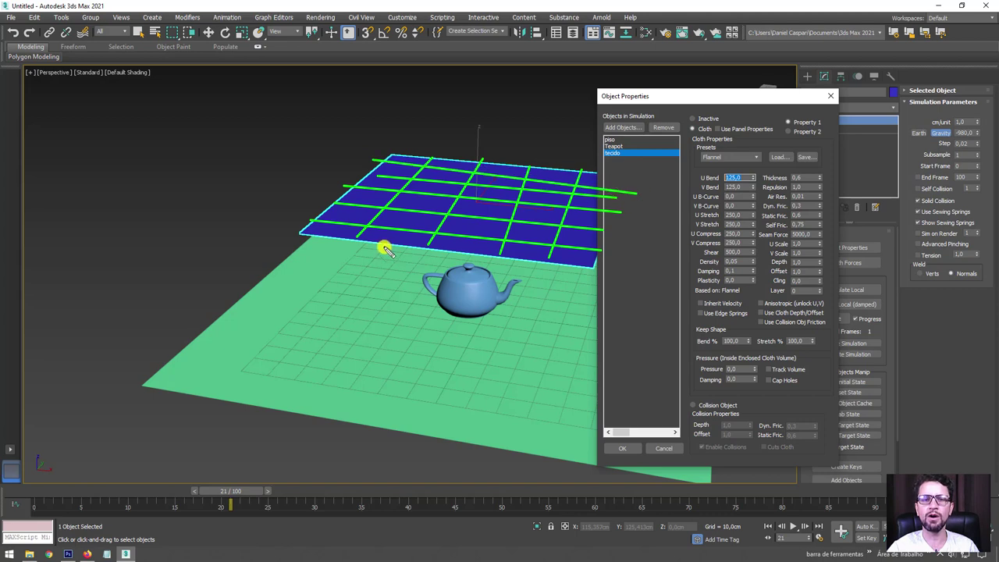
left_click(408, 231)
left_click(459, 152)
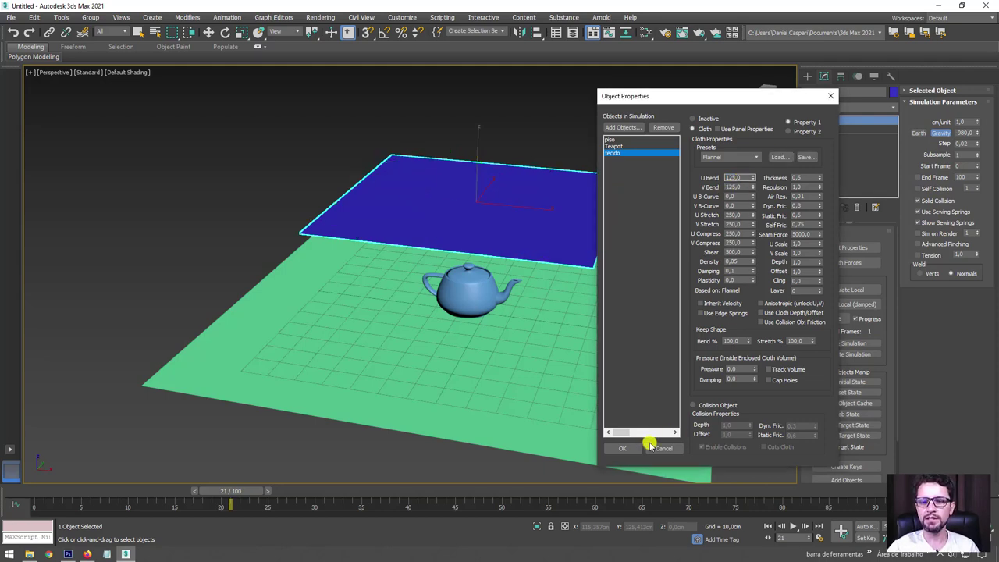
Close the Flannel settings, test-simulate the cloth to 17 frames, then erase the result
left_click(622, 448)
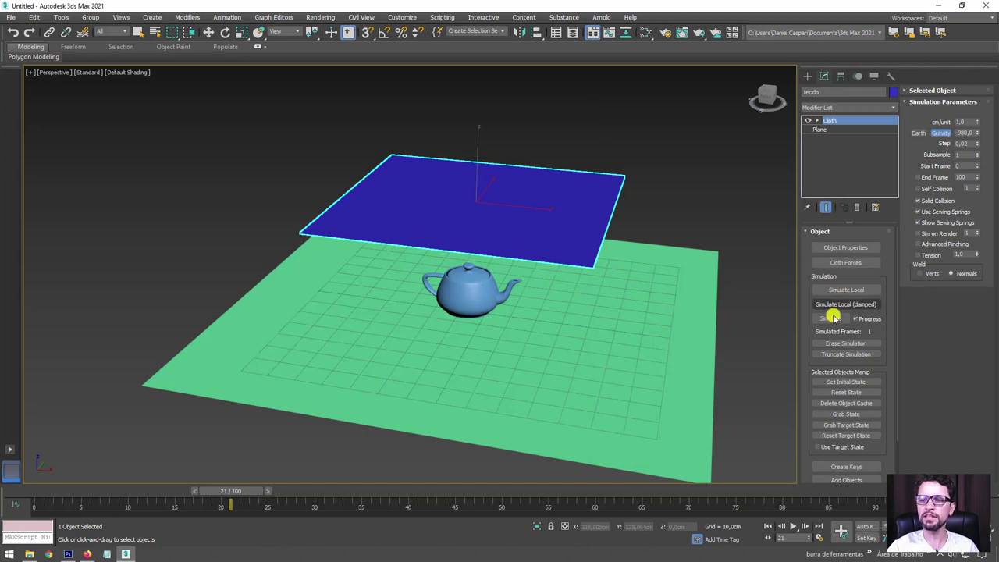
left_click(829, 318)
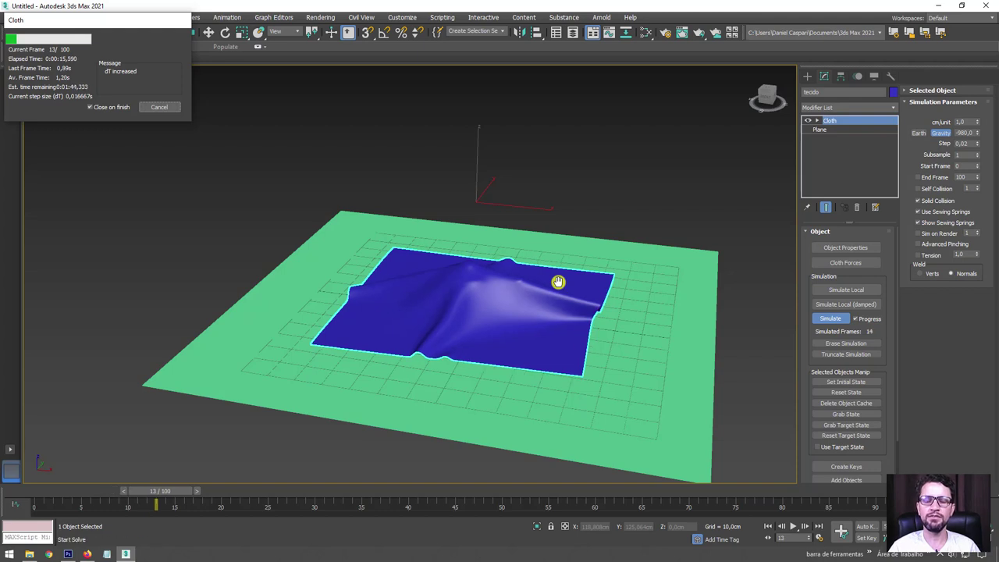
left_click(159, 107)
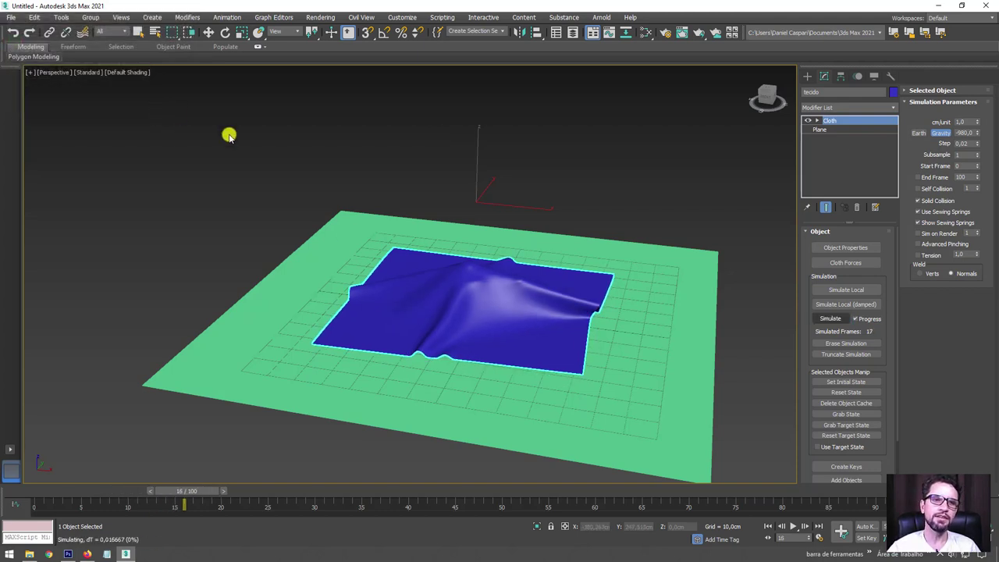
left_click(845, 345)
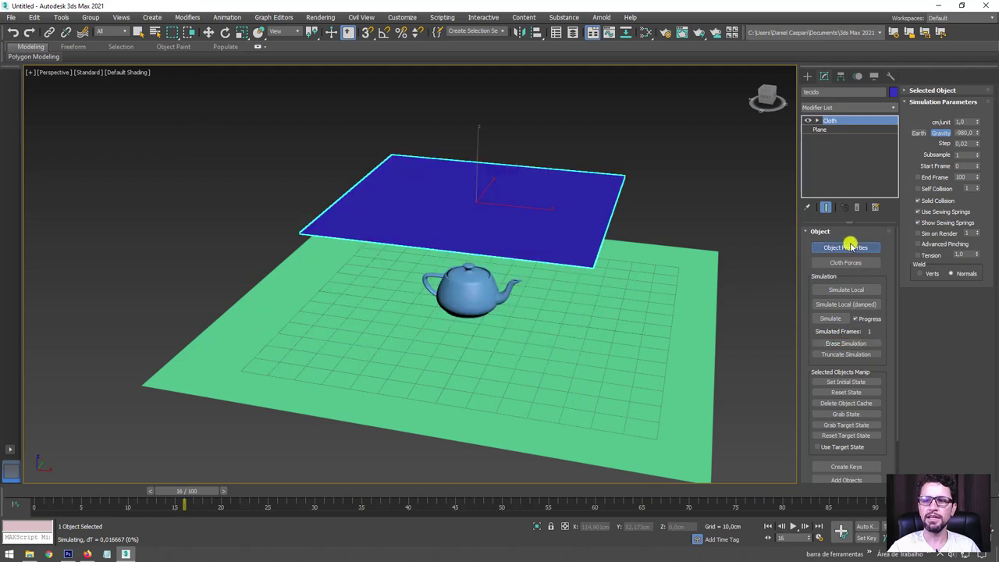
Enter a new U Bend value for tecido in Object Properties and confirm it
left_click(851, 247)
left_click(394, 147)
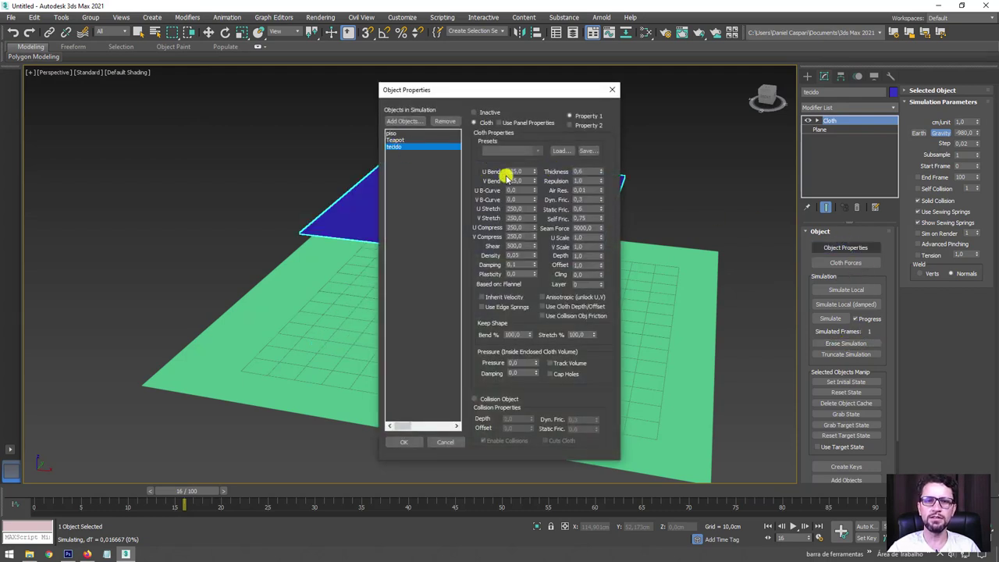
type("125")
key("Return")
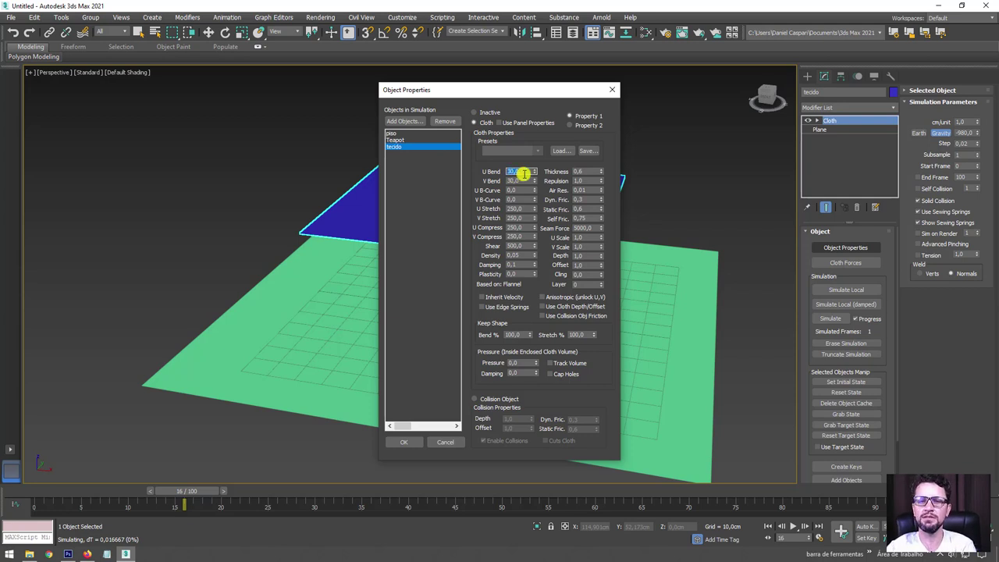
left_click(403, 442)
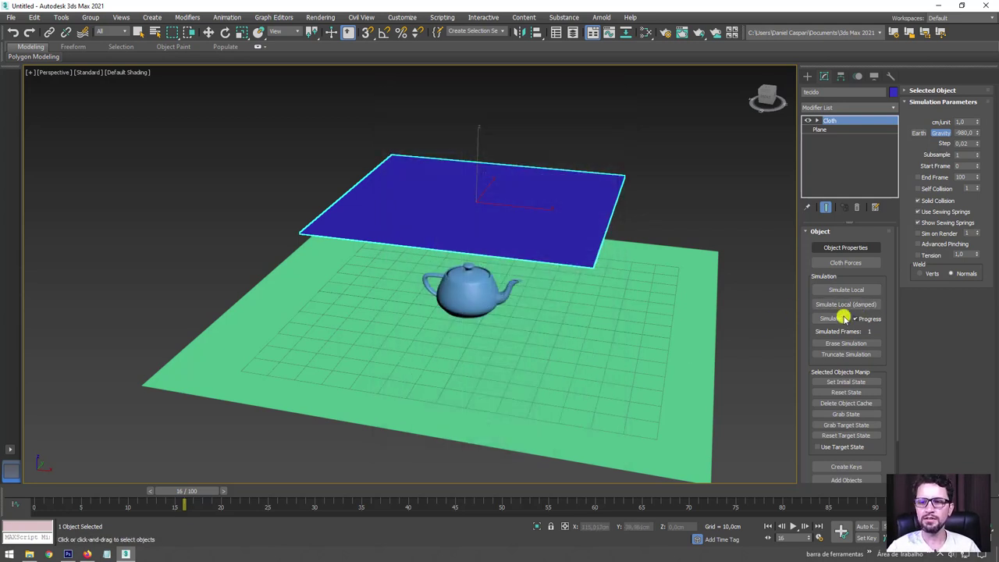
Rerun the cloth simulation, stopping at about 47 frames, then erase it back to flat
left_click(841, 317)
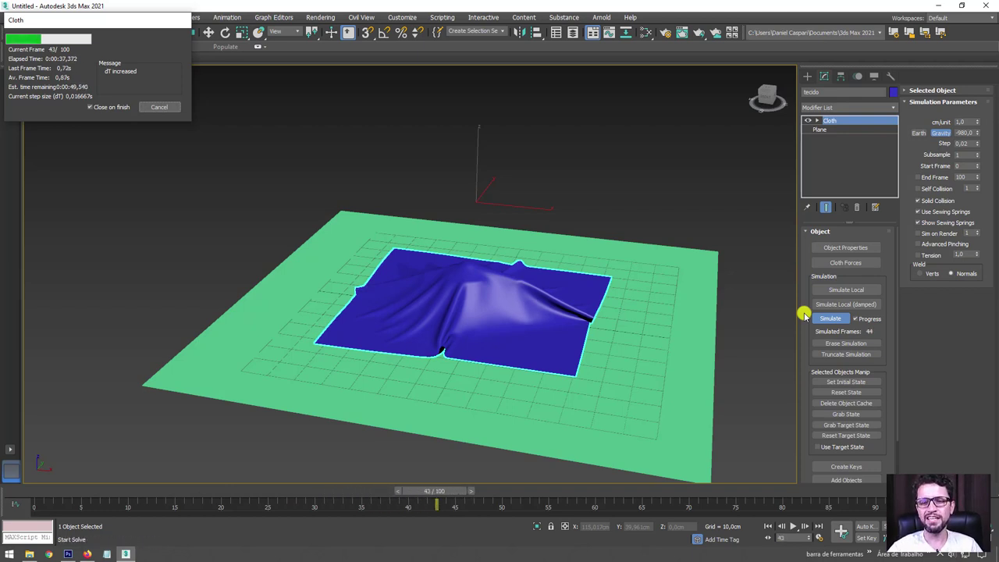
key("Escape")
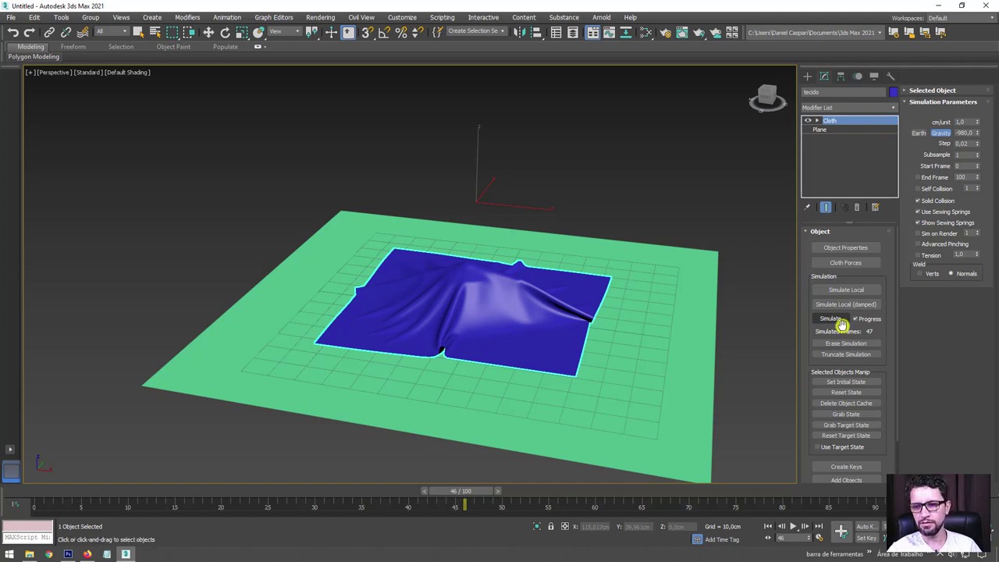
left_click(842, 343)
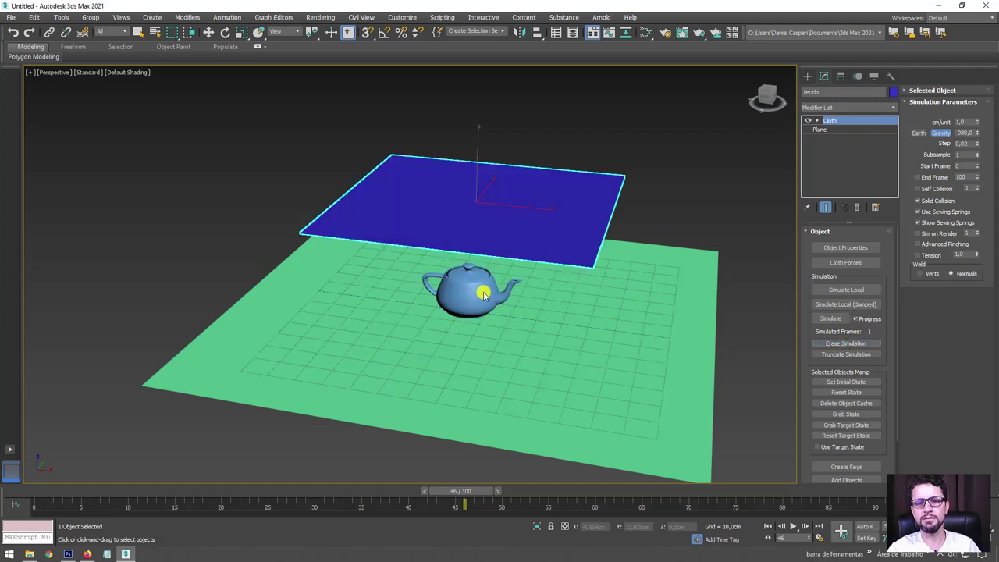
Select the teapot at frame 0 and turn on Auto Key
left_click_drag(471, 496, 36, 495)
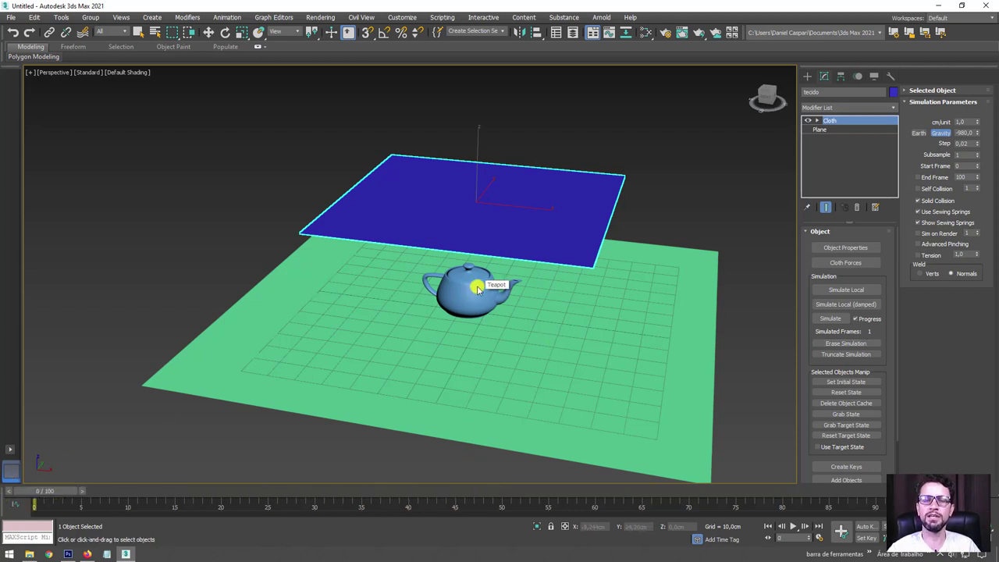
left_click(208, 32)
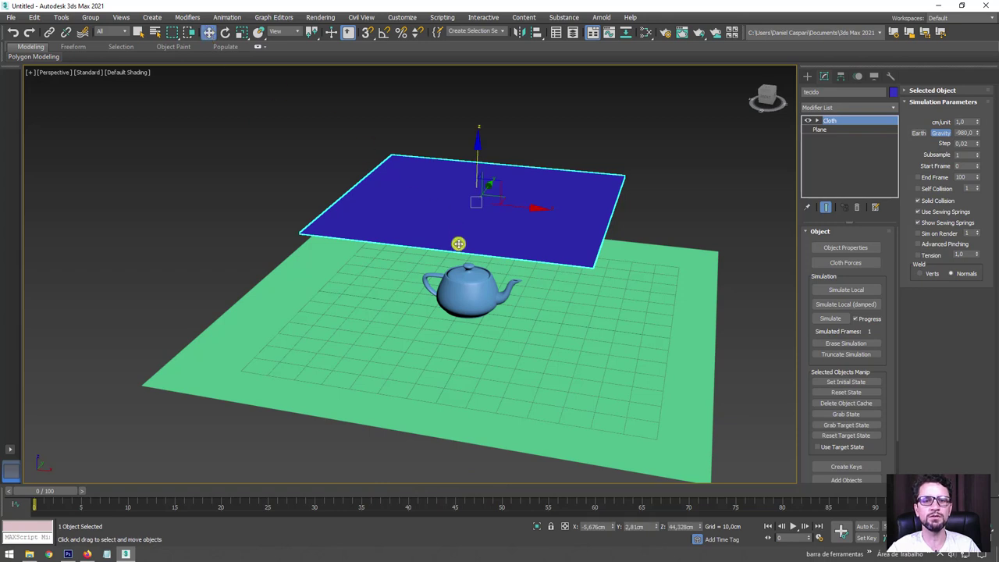
left_click(460, 292)
middle_click_drag(460, 292, 157, 503, "alt")
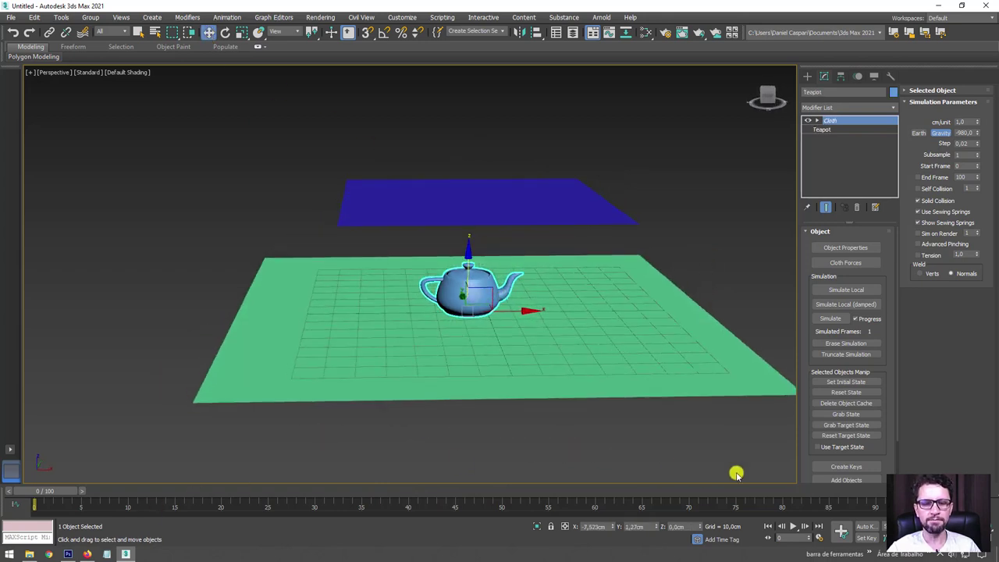
left_click(864, 526)
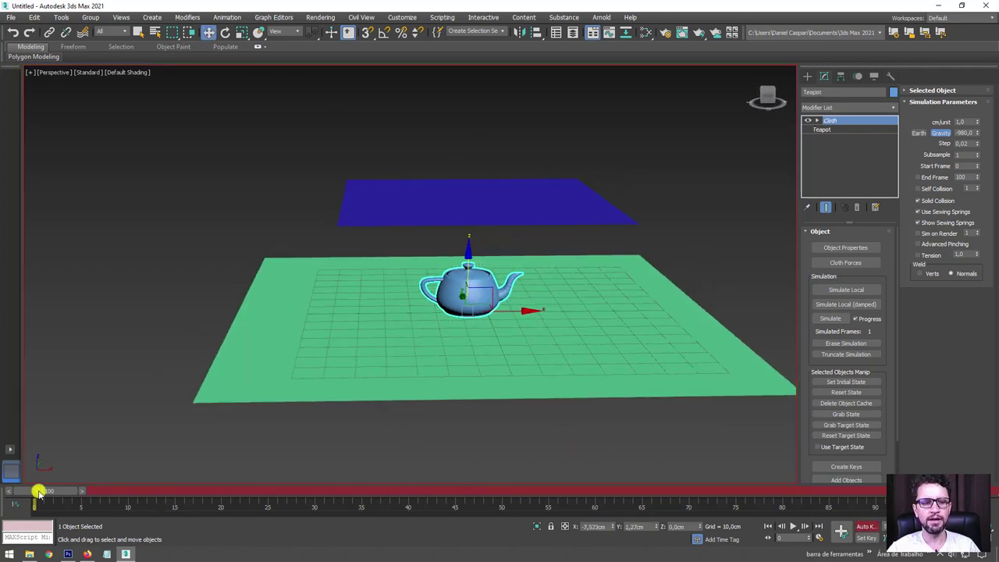
At frame 15, key the teapot raised just above the blue cloth
left_click_drag(39, 493, 170, 509)
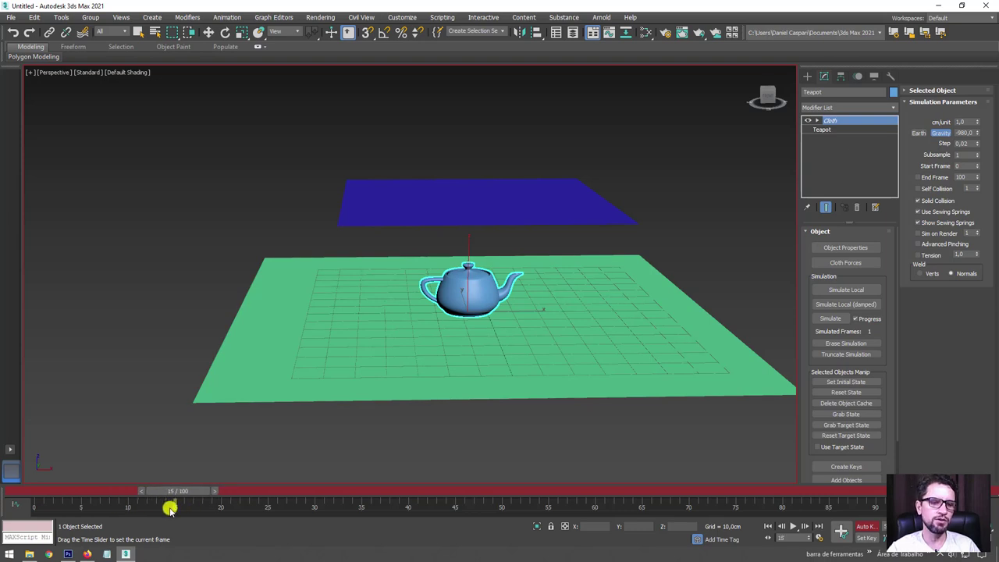
key("w")
left_click_drag(466, 260, 470, 136)
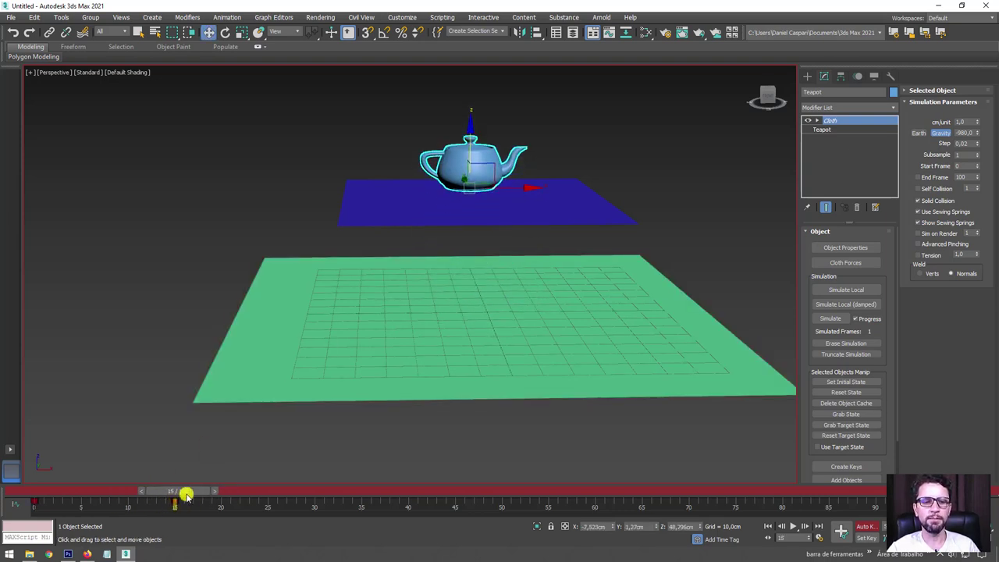
left_click_drag(186, 494, 196, 489)
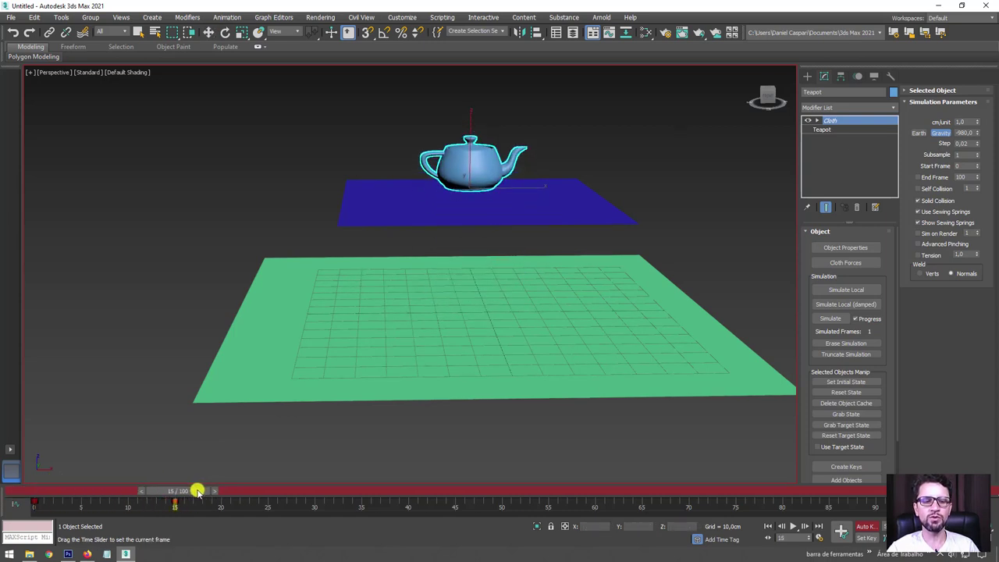
key("w")
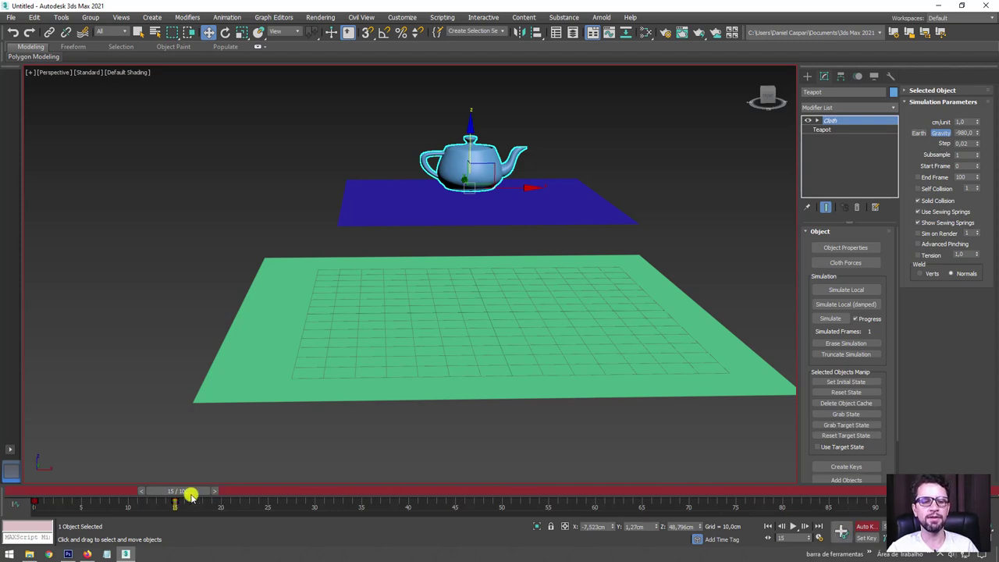
Around frame 40, key the teapot tilted and repositioned above the cloth
left_click_drag(178, 495, 416, 497)
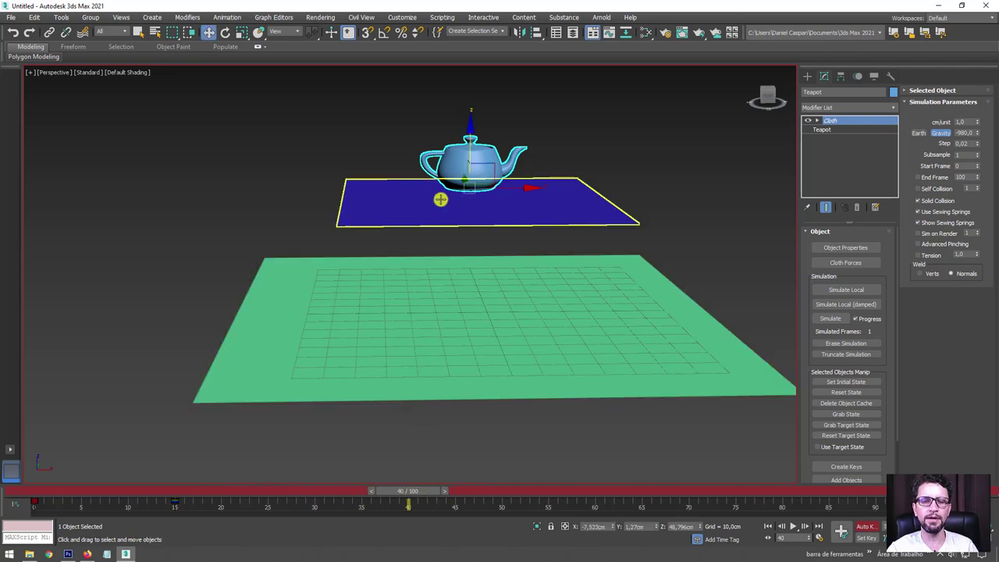
key("e")
left_click_drag(442, 147, 437, 178)
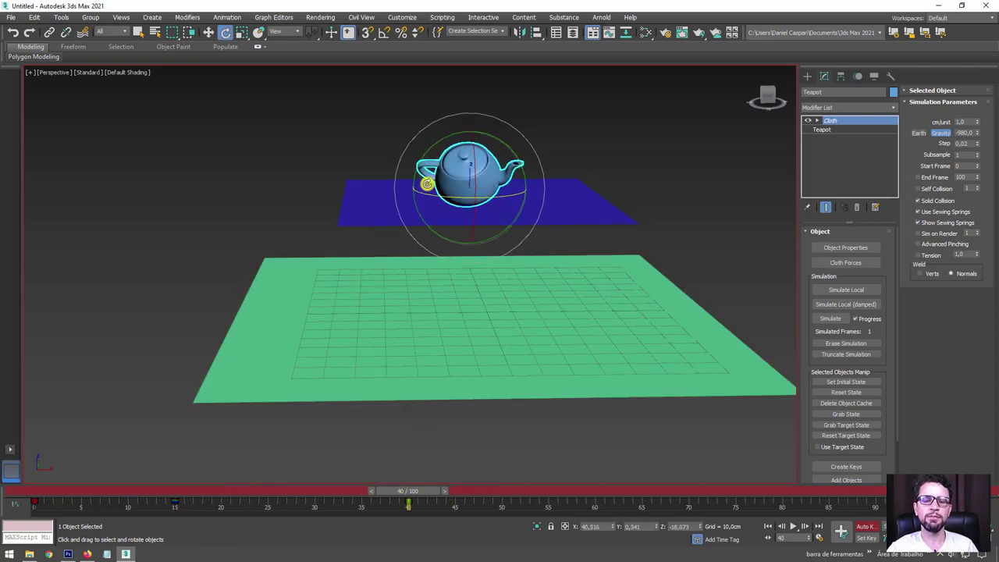
mouse_move(437, 179)
middle_mouse_down("alt")
mouse_move(438, 251)
mouse_move(448, 238)
middle_mouse_up("alt")
key("w")
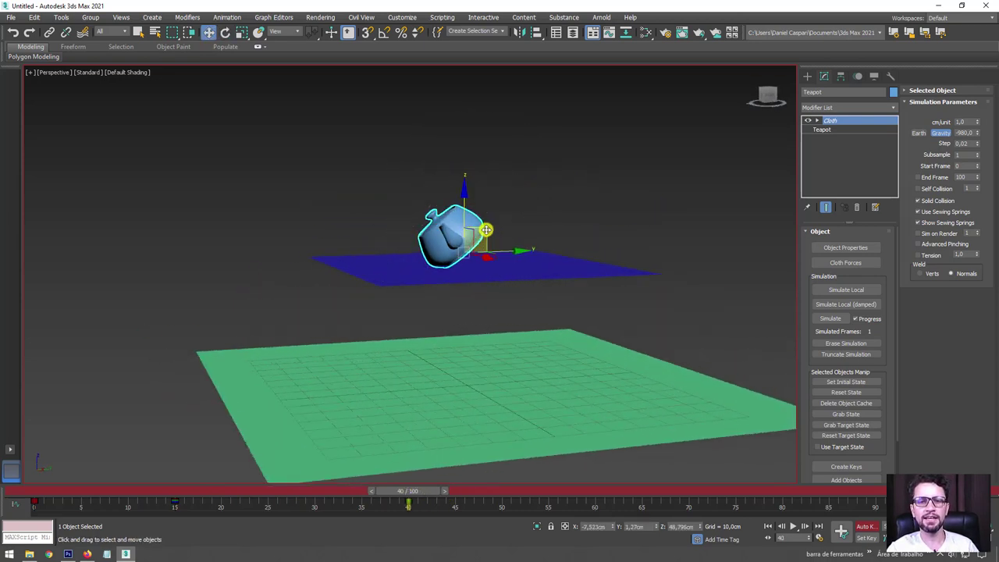
left_click_drag(478, 225, 330, 156)
Key the teapot moving left across the floor toward the cloth's near edge
key("e")
middle_click_drag(372, 225, 390, 239, "alt")
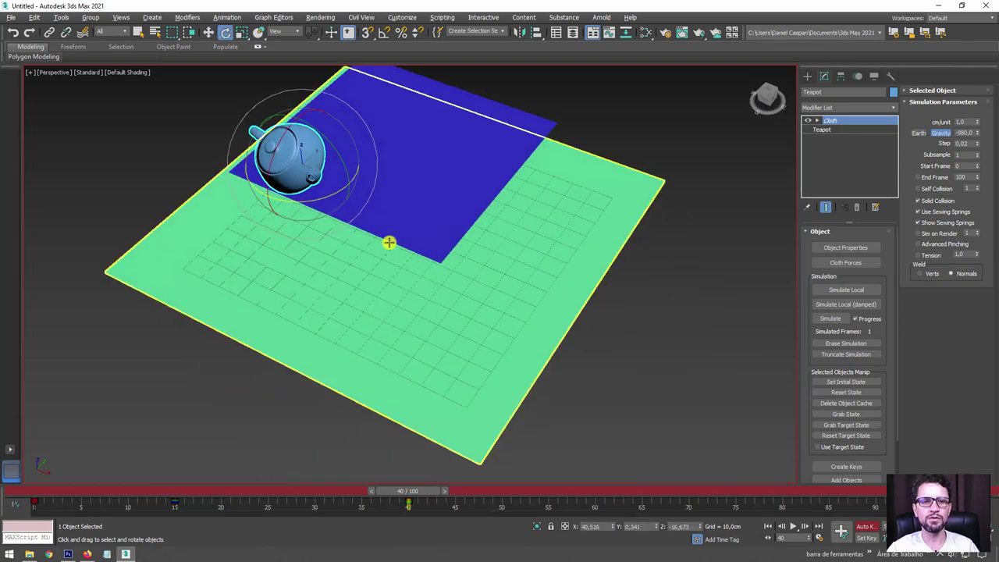
key("w")
mouse_move(307, 167)
middle_mouse_down("alt")
mouse_move(401, 292)
mouse_move(402, 252)
middle_mouse_up("alt")
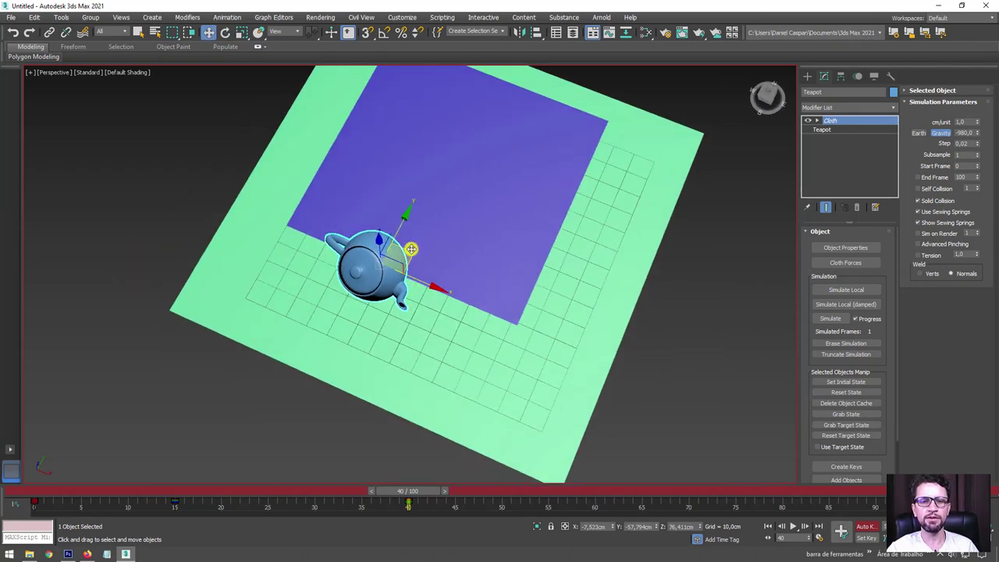
left_click_drag(402, 251, 288, 199)
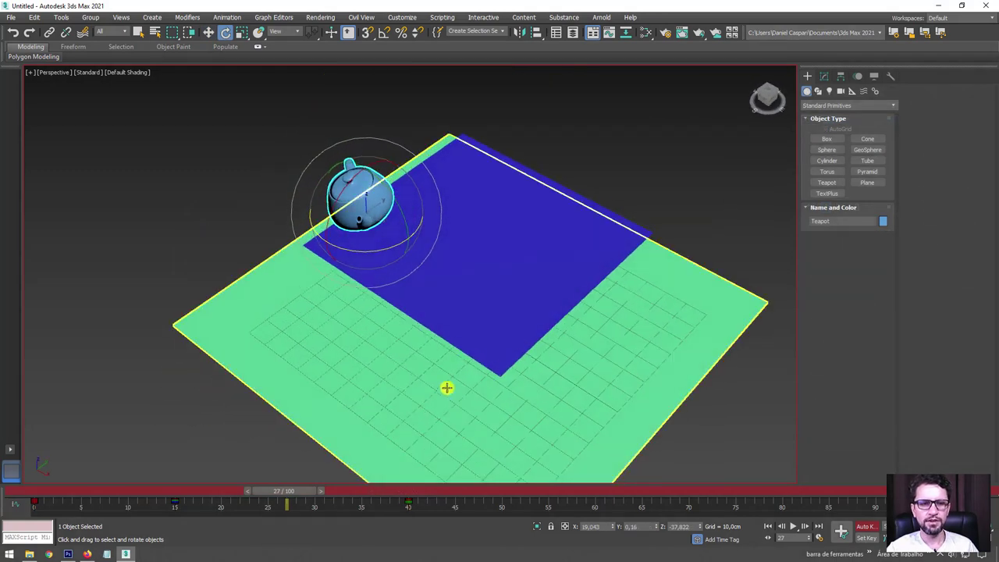
key("w")
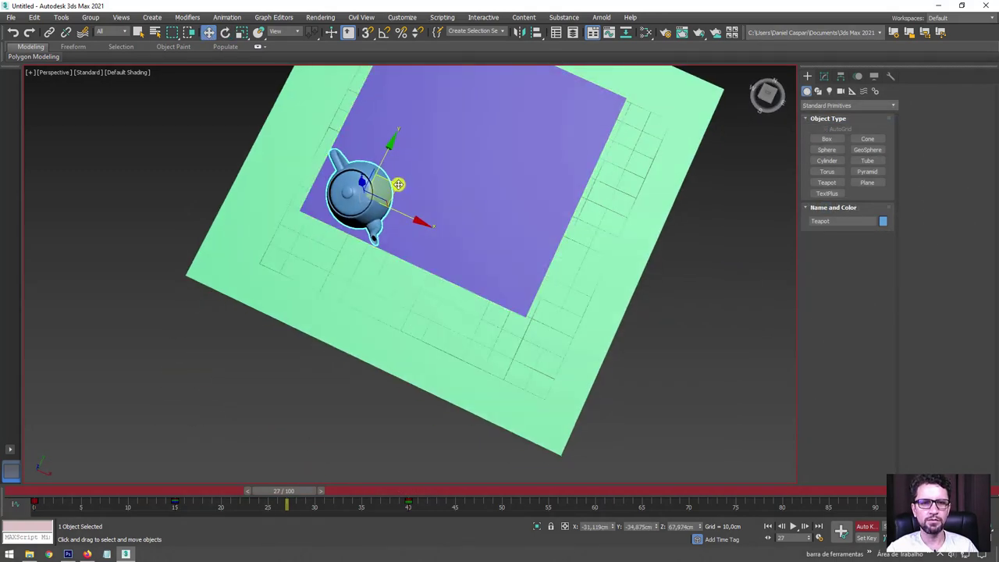
left_click_drag(413, 212, 434, 291)
Preview the teapot animation, return to frame 0, turn Auto Key off, and select the cloth plane
mouse_move(290, 500)
left_mouse_down()
mouse_move(383, 470)
mouse_move(304, 470)
left_mouse_up()
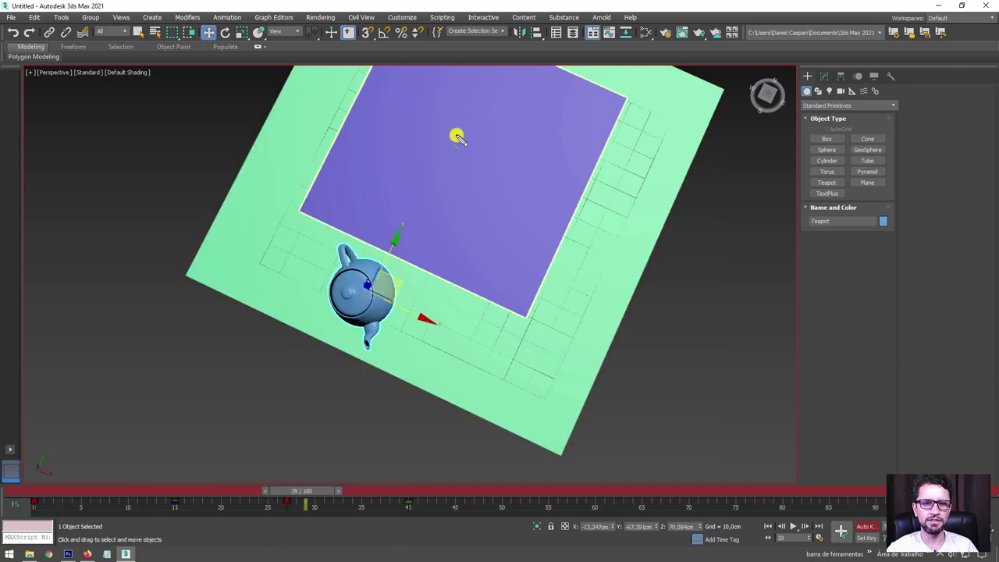
left_click_drag(458, 134, 263, 324)
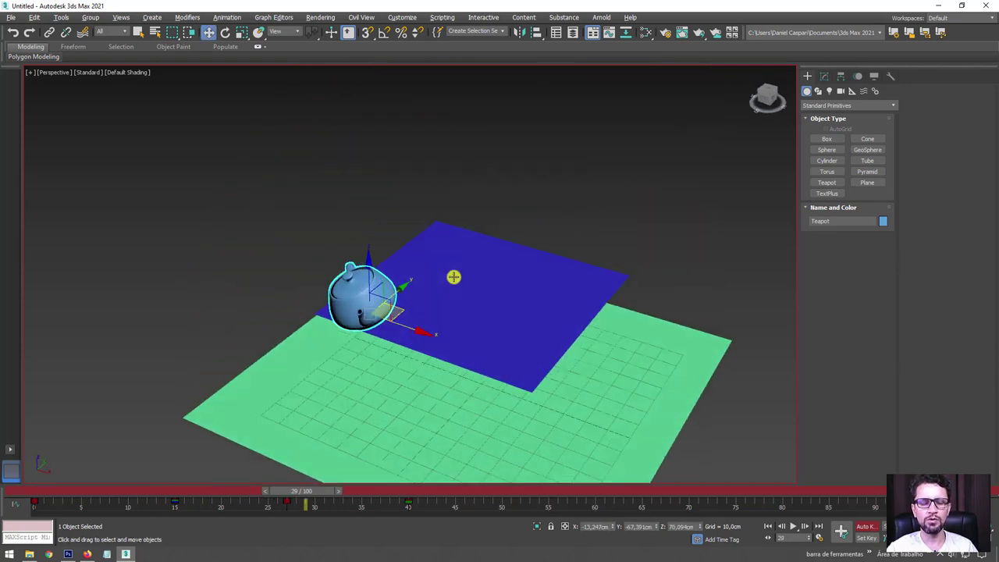
left_click_drag(315, 491, 35, 491)
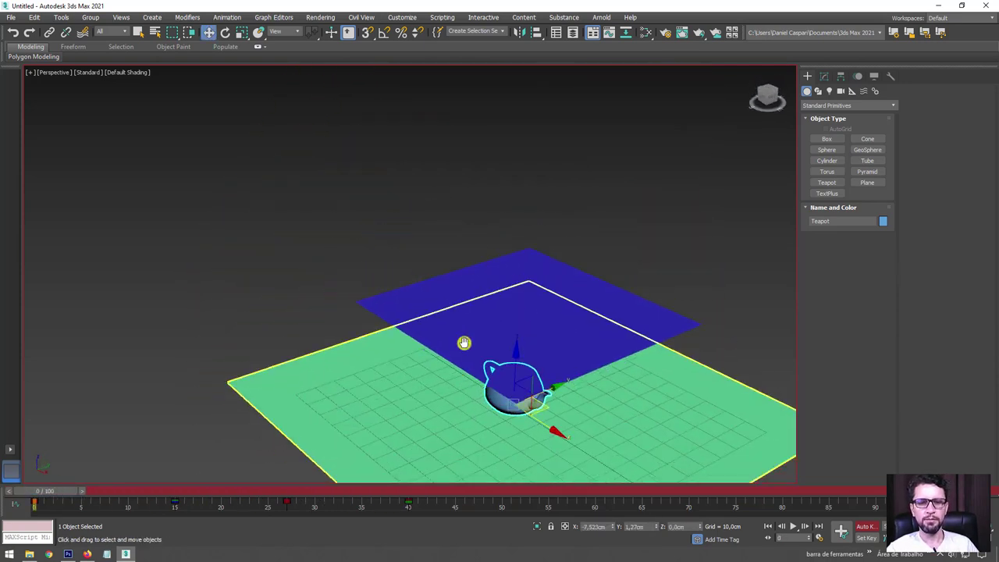
left_click(867, 529)
mouse_move(669, 379)
middle_mouse_down("alt")
mouse_move(500, 399)
mouse_move(573, 387)
middle_mouse_up("alt")
left_click(474, 252)
Run the Cloth modifier simulation on the blue cloth plane
left_click(825, 76)
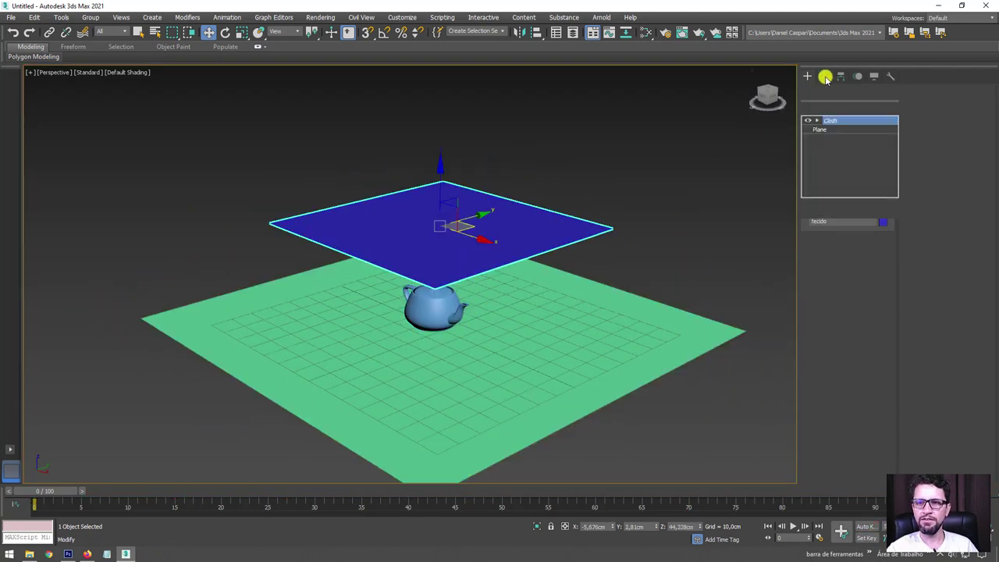
middle_click_drag(698, 238, 717, 217)
left_click(829, 318)
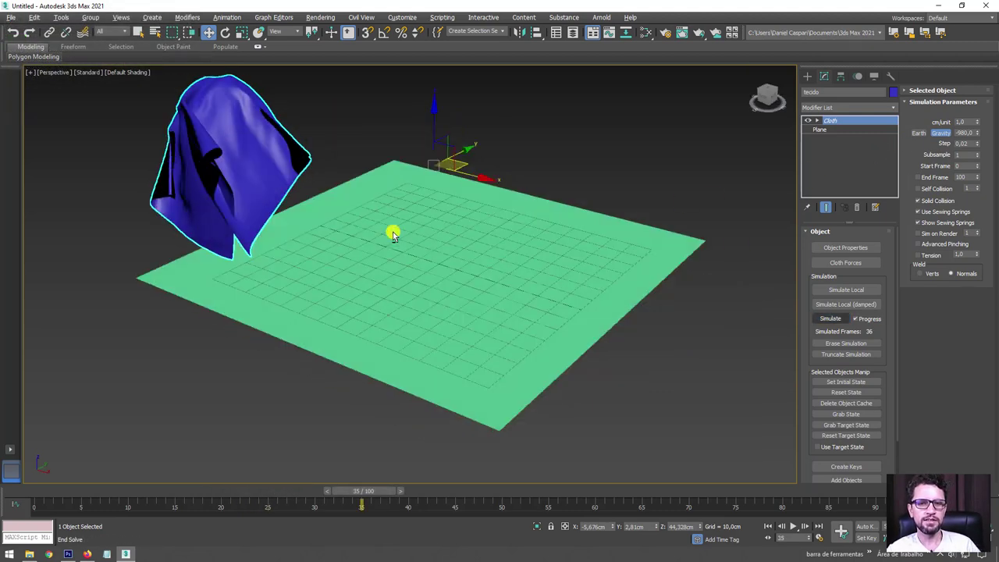
Scrub through the 36 simulated frames to review the drape, and turn on Edged Faces
middle_click_drag(455, 232, 383, 429, "alt")
left_click_drag(383, 492, 80, 491)
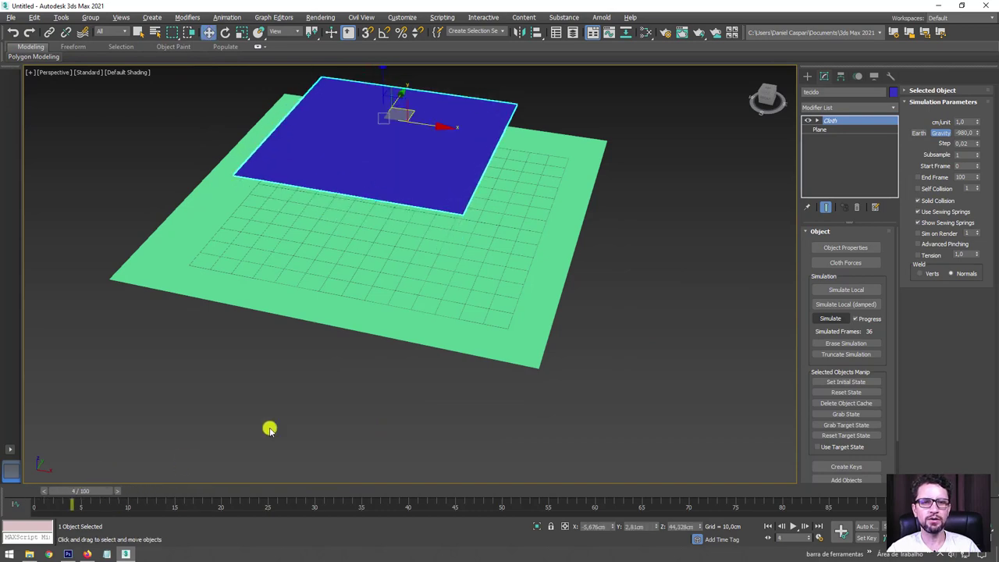
mouse_move(268, 426)
middle_mouse_down("alt")
mouse_move(486, 417)
mouse_move(498, 408)
mouse_move(468, 425)
middle_mouse_up("alt")
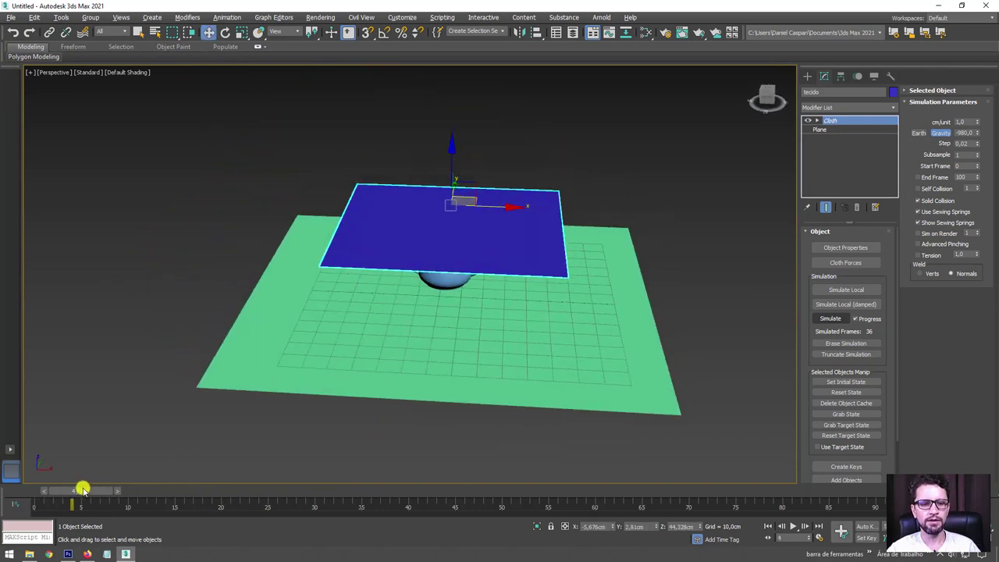
mouse_move(84, 489)
left_mouse_down()
mouse_move(411, 500)
mouse_move(89, 510)
mouse_move(238, 513)
mouse_move(38, 510)
left_mouse_up()
key("F4")
Select the teapot with the Move tool and frame it in the viewport
key("w")
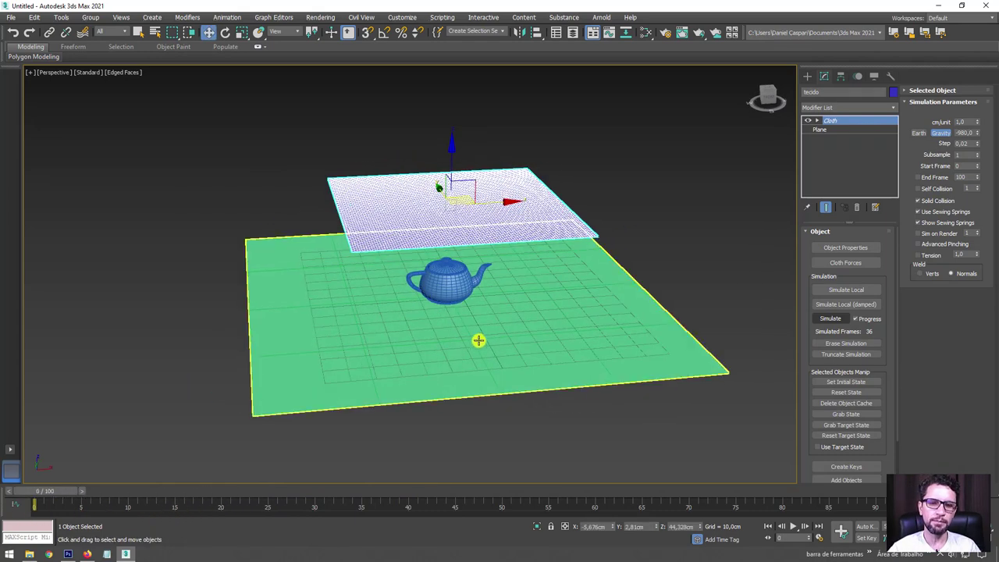
left_click(453, 289)
key("z")
scroll(468, 326, "down", 1)
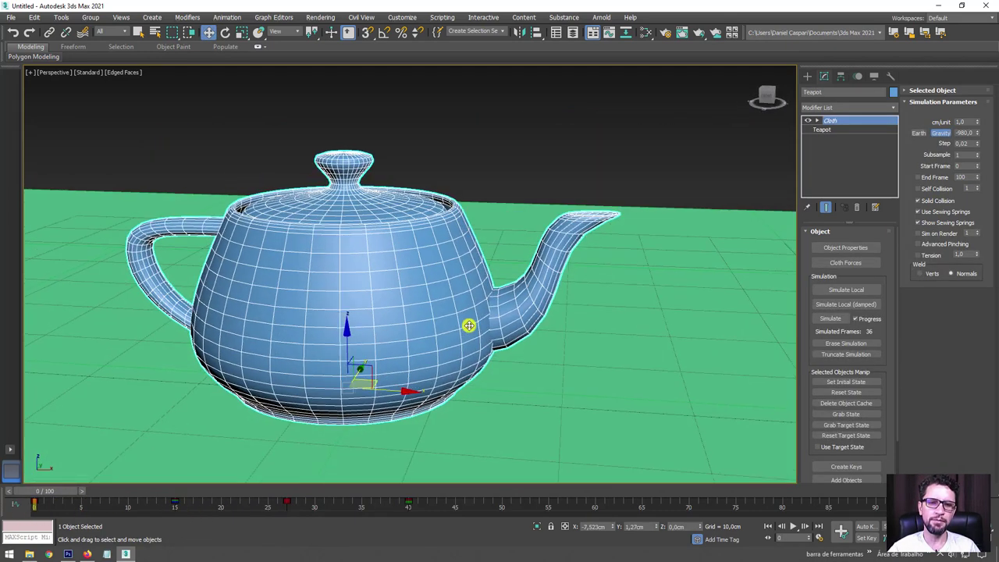
scroll(490, 314, "down", 2)
scroll(489, 313, "down", 3)
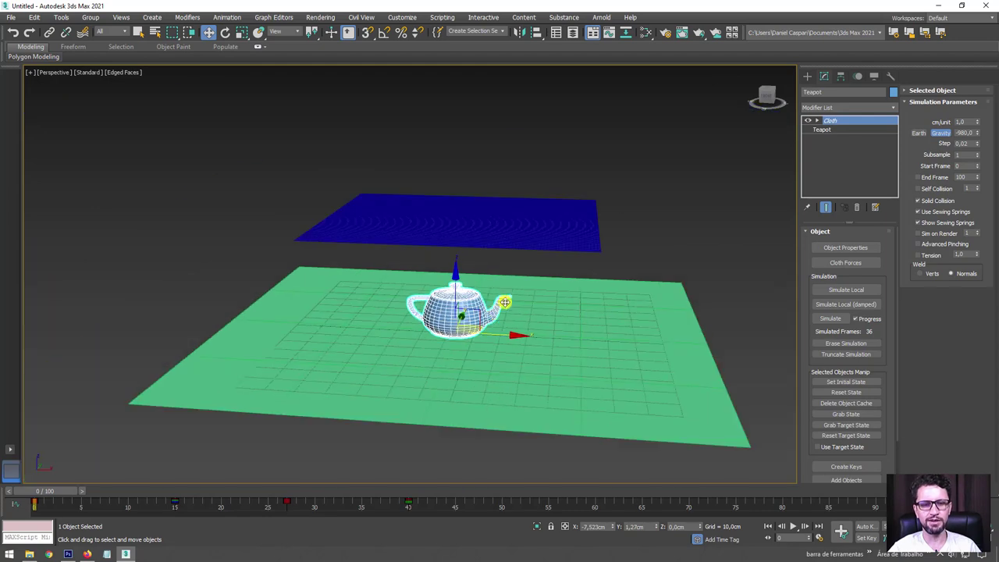
mouse_move(564, 310)
middle_mouse_down("alt")
mouse_move(527, 320)
mouse_move(555, 313)
middle_mouse_up("alt")
scroll(555, 312, "up", 1)
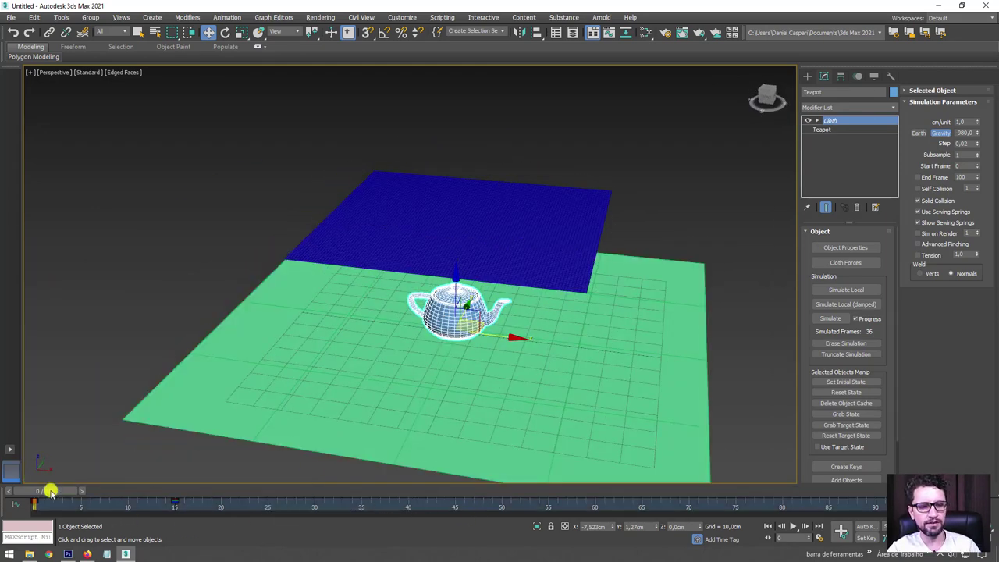
Raise the teapot on Z to the cloth plane's level, about 24,387 cm
left_click_drag(49, 492, 196, 492)
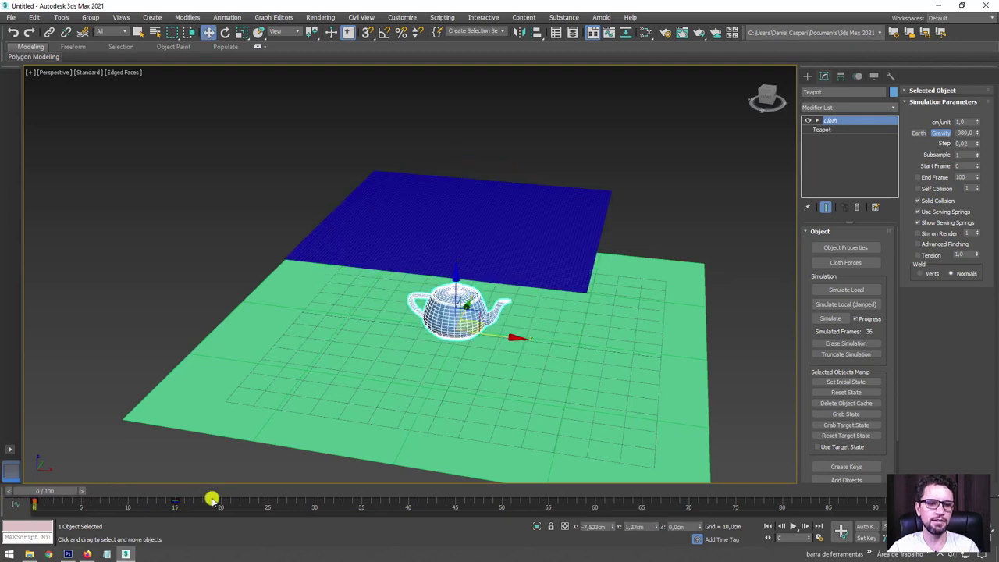
mouse_move(511, 379)
middle_mouse_down("alt")
mouse_move(551, 341)
mouse_move(459, 281)
middle_mouse_up("alt")
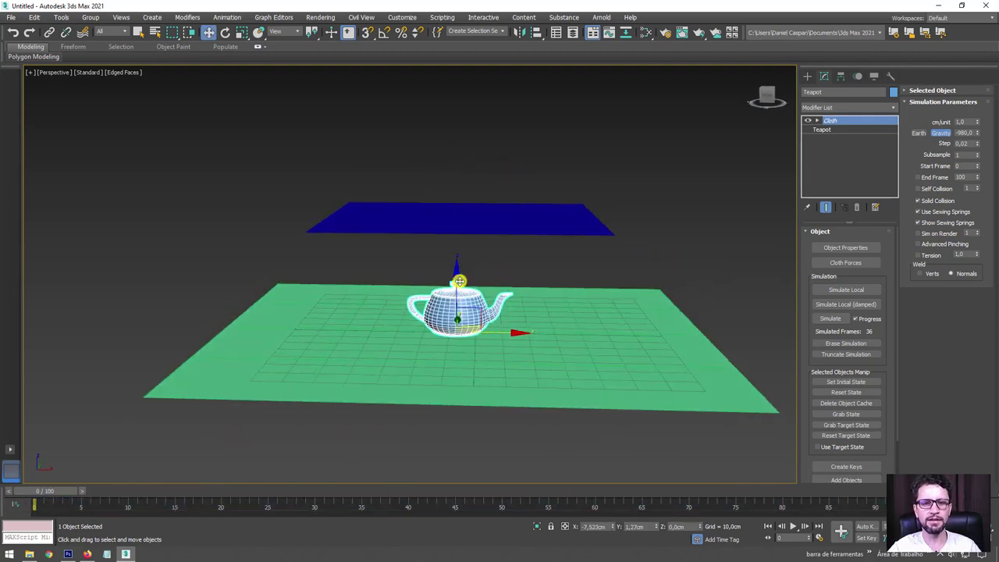
left_click_drag(460, 281, 458, 194)
mouse_move(458, 194)
middle_mouse_down("alt")
mouse_move(536, 250)
mouse_move(446, 253)
mouse_move(352, 299)
middle_mouse_up("alt")
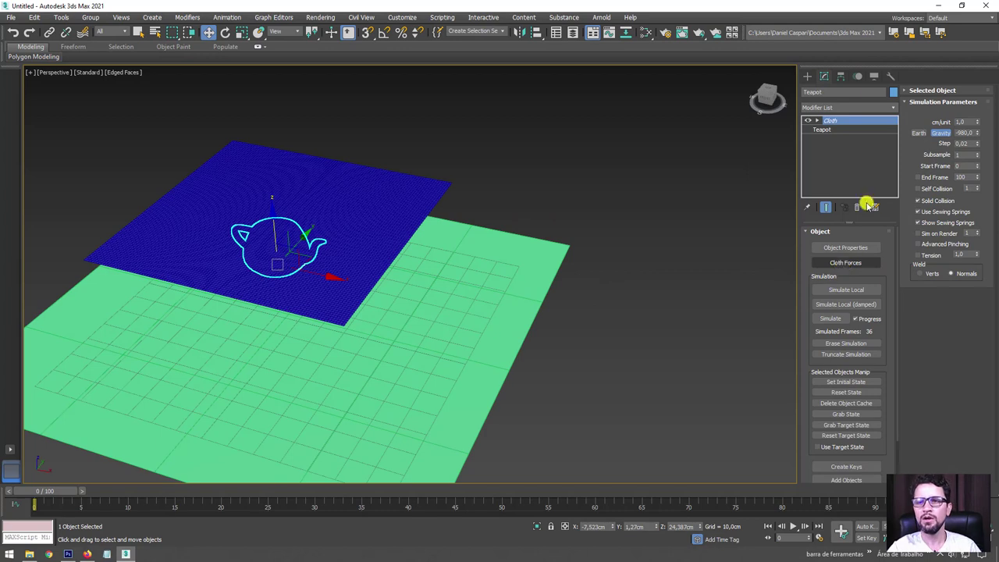
Create a Wind force, Wind001, beside the floor
left_click(808, 76)
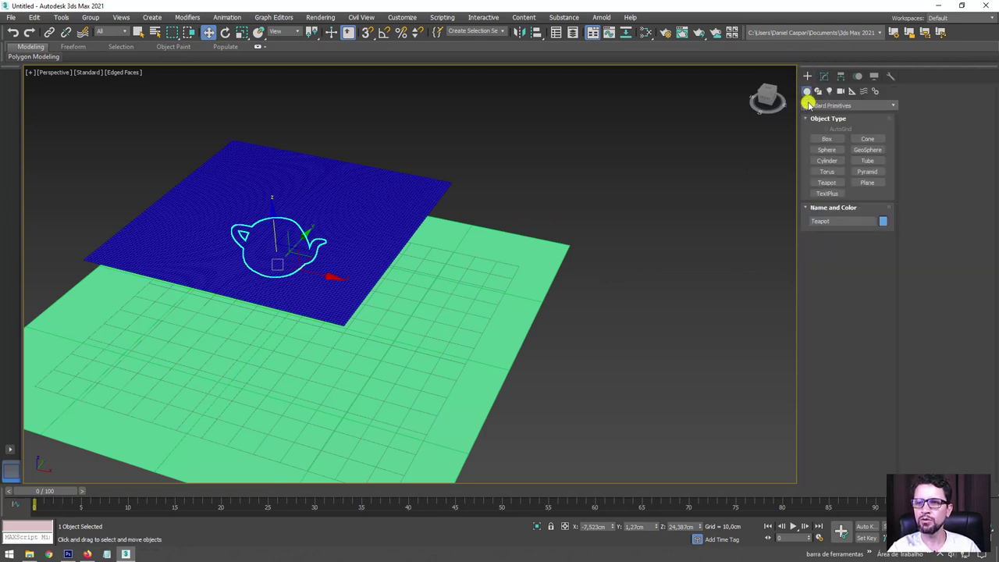
left_click(863, 91)
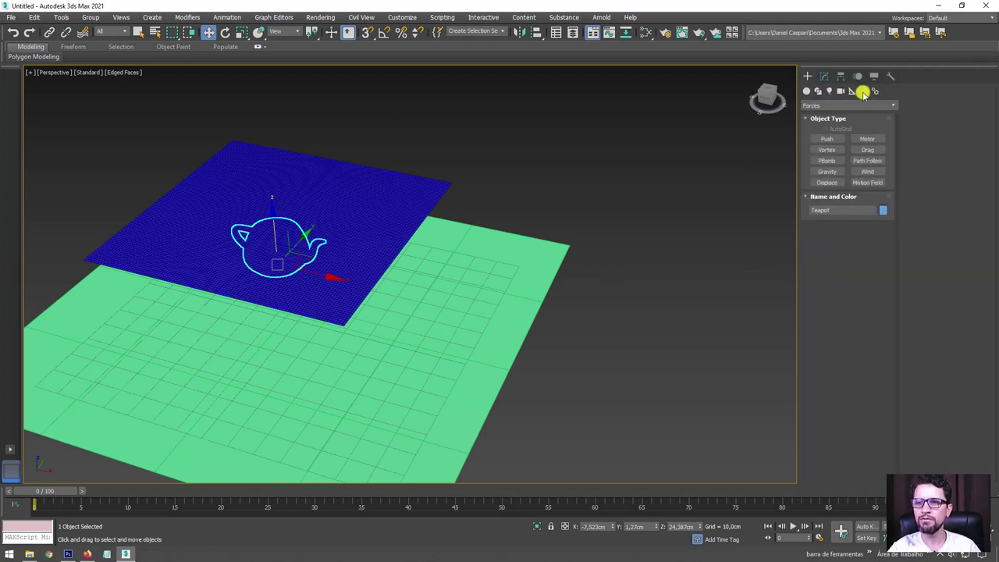
left_click(867, 171)
scroll(473, 228, "down", 3)
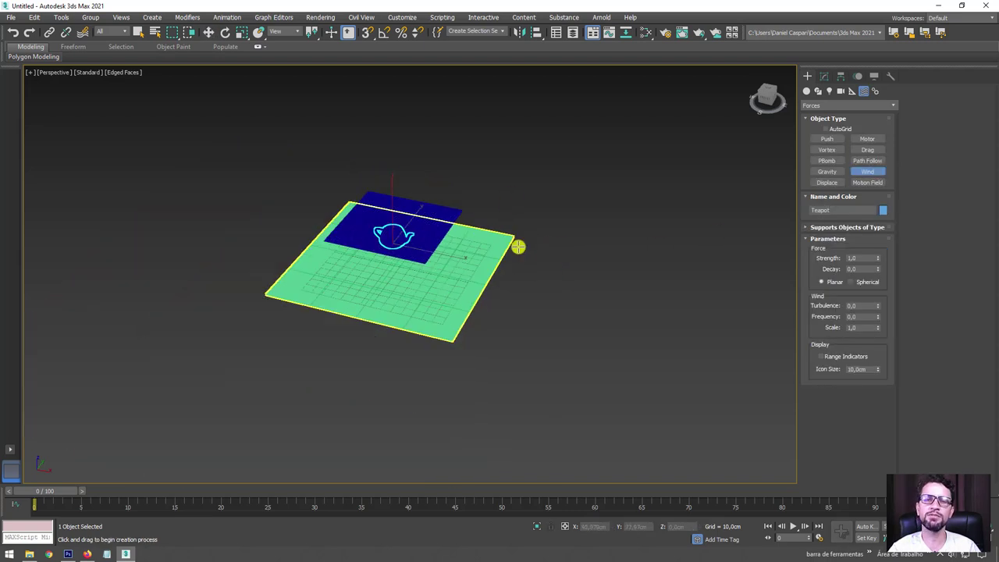
mouse_move(518, 247)
left_mouse_down()
mouse_move(580, 308)
mouse_move(564, 294)
left_mouse_up()
middle_click_drag(564, 295, 498, 386)
Rotate Wind001 to blow sideways and move it up next to the cloth
key("e")
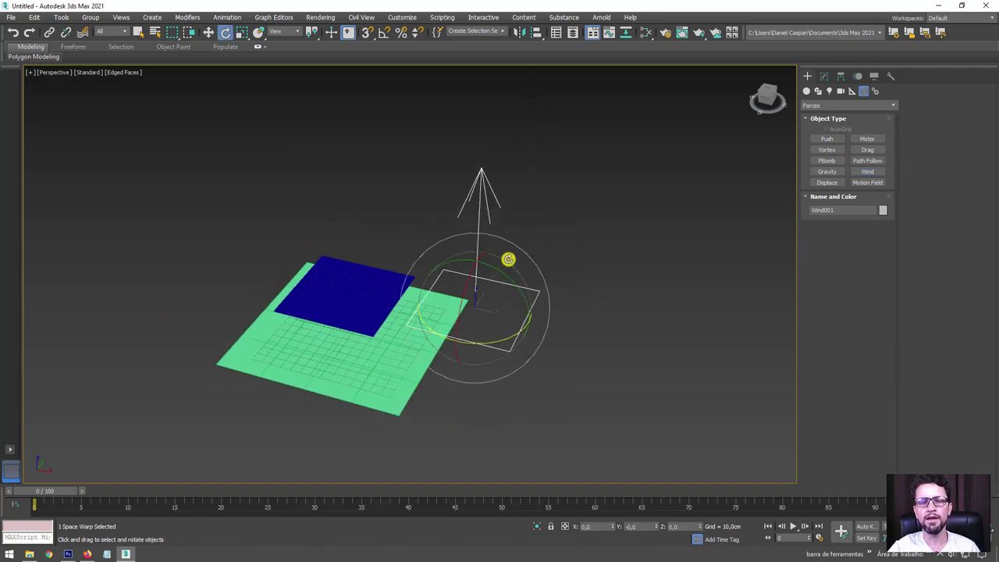
left_click_drag(512, 277, 406, 246)
right_click(410, 243)
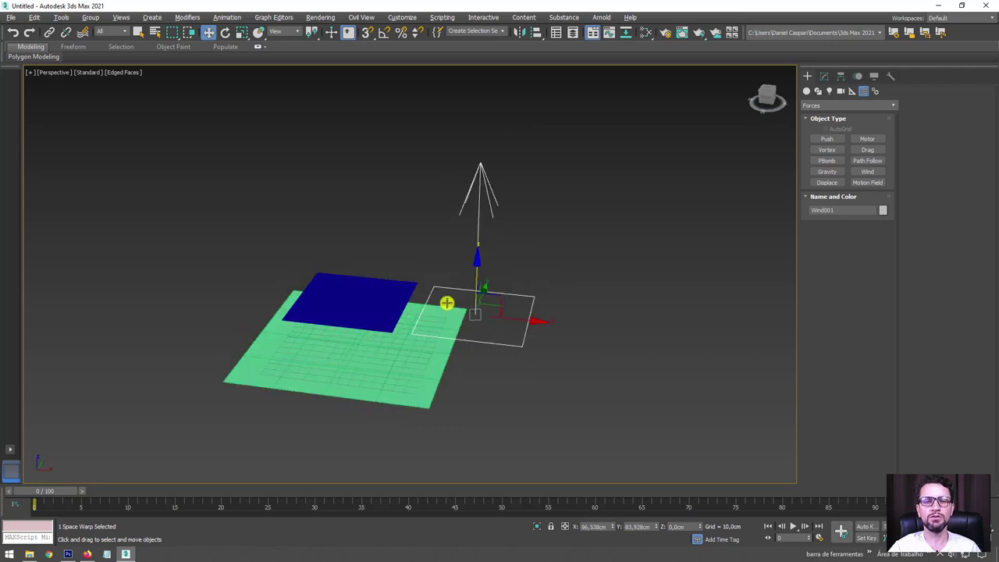
middle_click_drag(446, 301, 522, 279, "alt")
left_click_drag(518, 284, 405, 259)
key("w")
left_click_drag(507, 299, 562, 241)
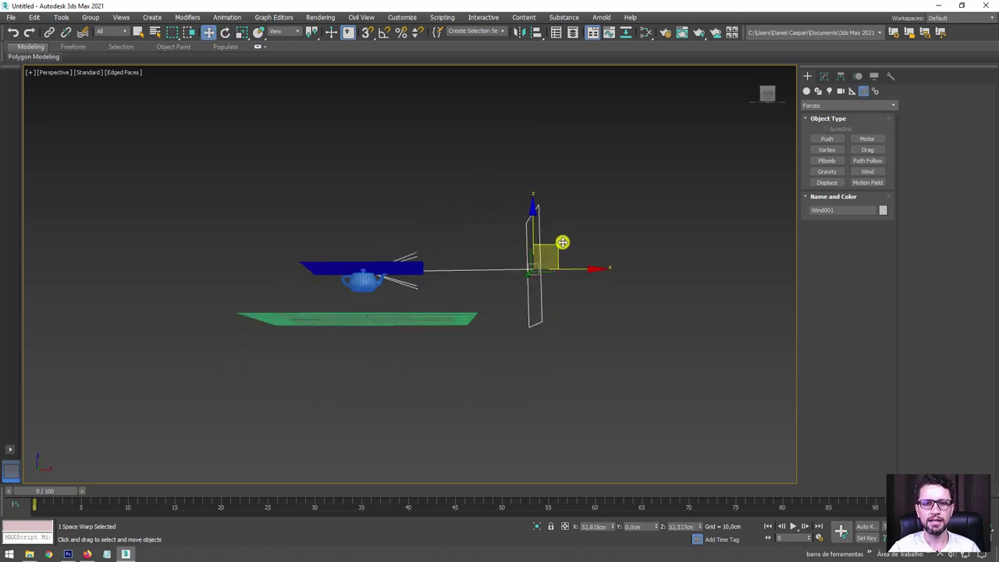
middle_click_drag(408, 255, 403, 364, "alt")
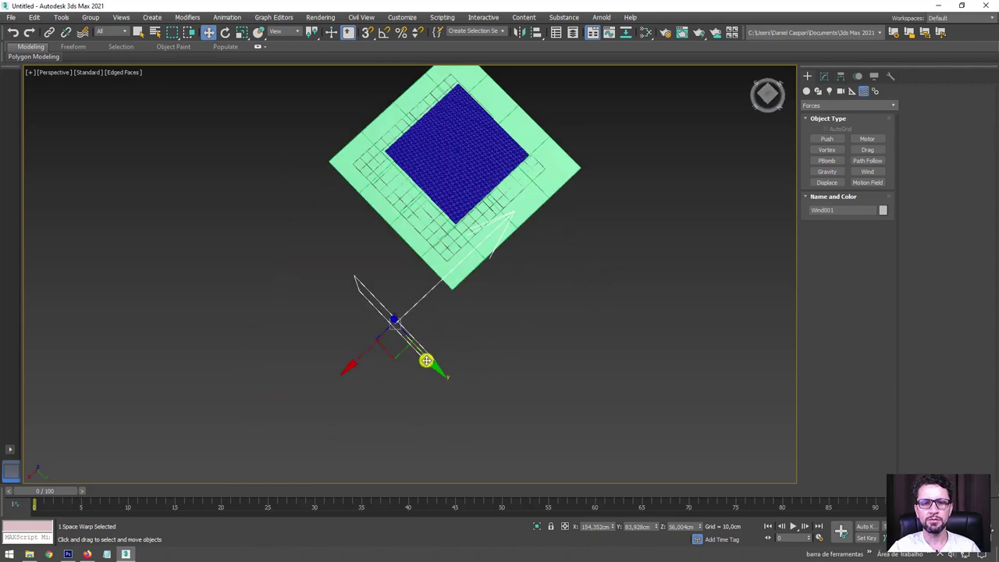
left_click_drag(424, 357, 340, 278)
Select the blue cloth plane and bring up its Cloth modifier settings
left_click(441, 194)
middle_click_drag(441, 193, 528, 147, "alt")
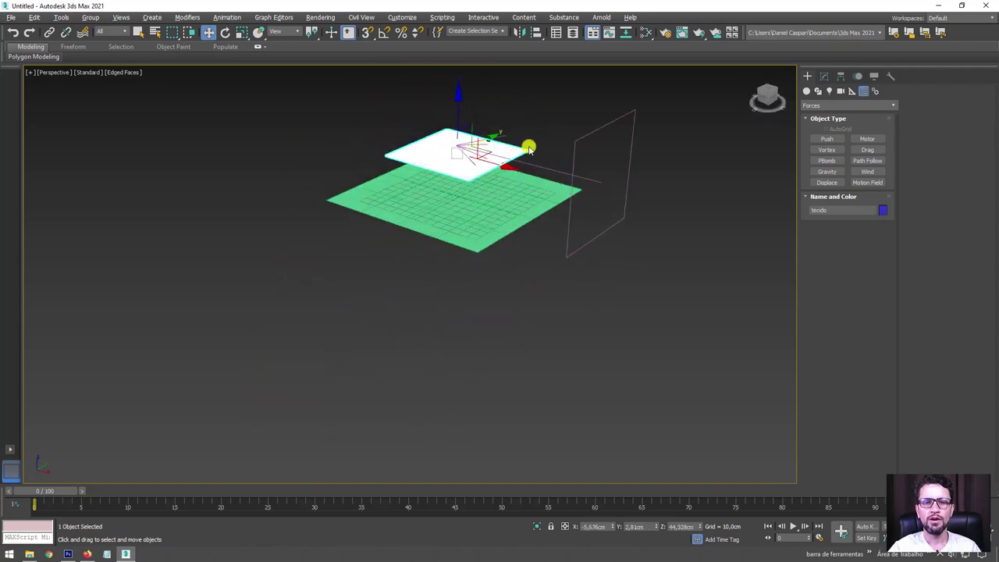
scroll(479, 167, "up", 3)
middle_click_drag(479, 167, 520, 283, "alt")
left_click(824, 75)
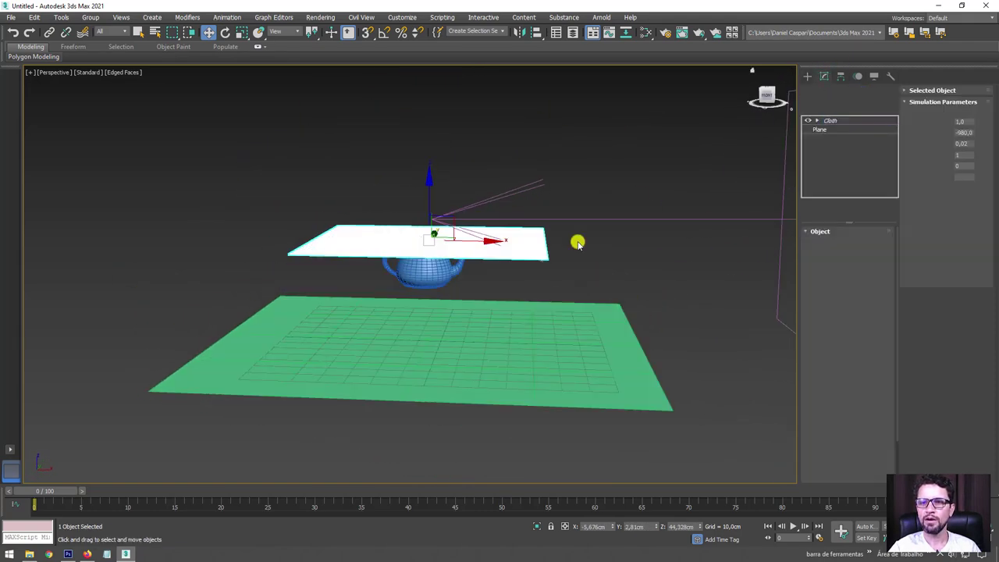
middle_click_drag(577, 241, 734, 173, "alt")
Simulate the cloth with wind, erase the first run, and rerun it to frame 16
left_click(830, 319)
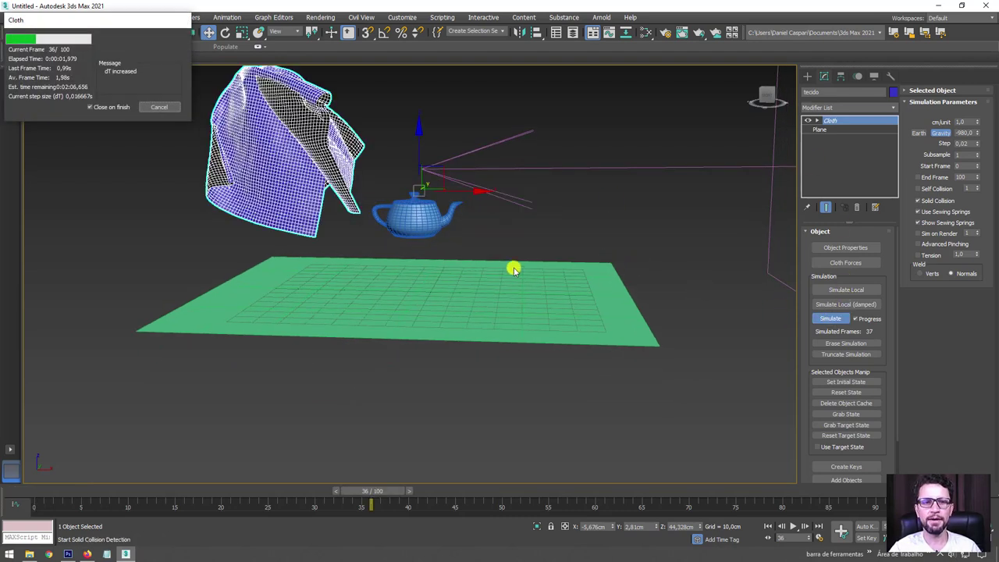
left_click(161, 107)
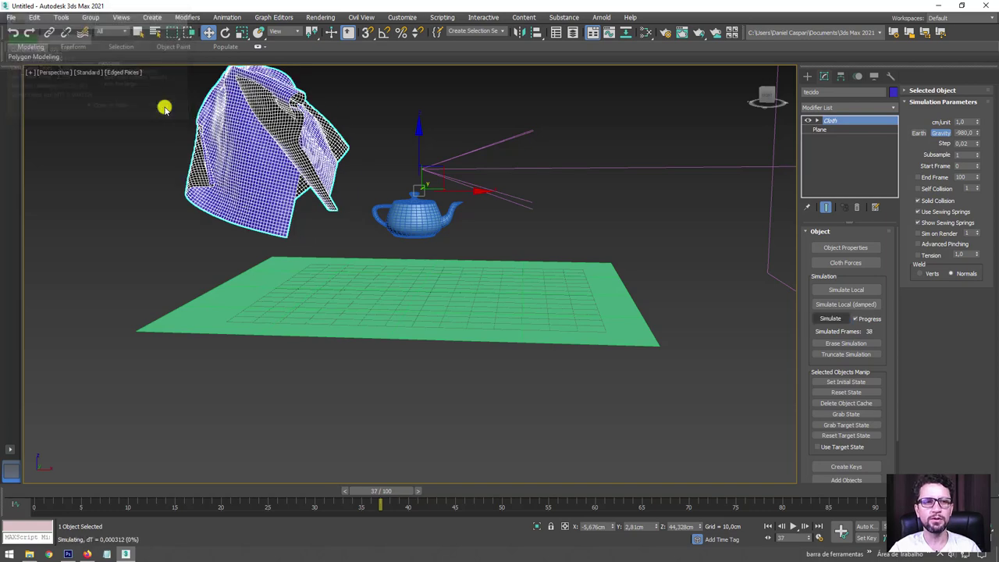
left_click(845, 346)
mouse_move(461, 257)
middle_mouse_down("alt")
mouse_move(528, 187)
mouse_move(764, 291)
middle_mouse_up("alt")
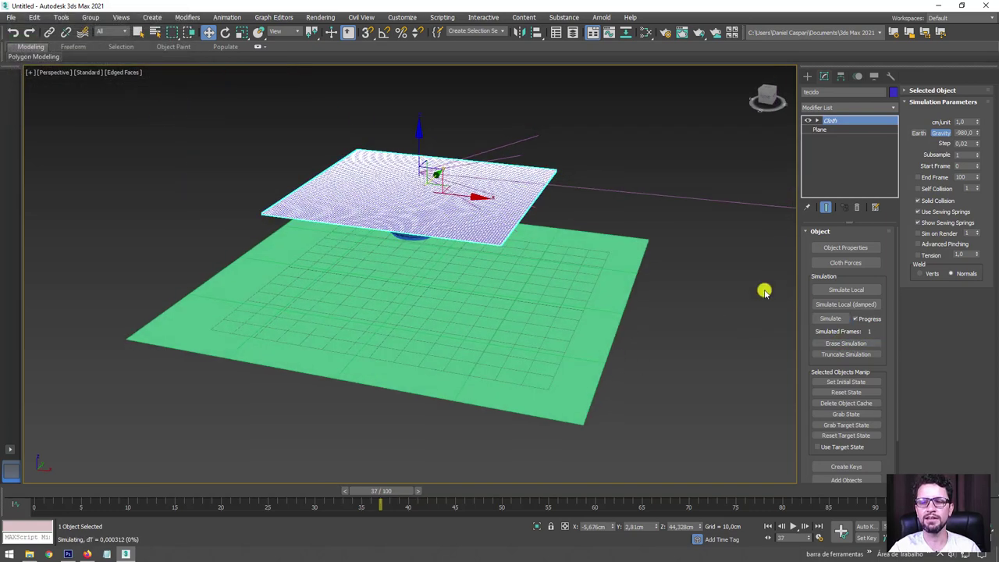
left_click(836, 319)
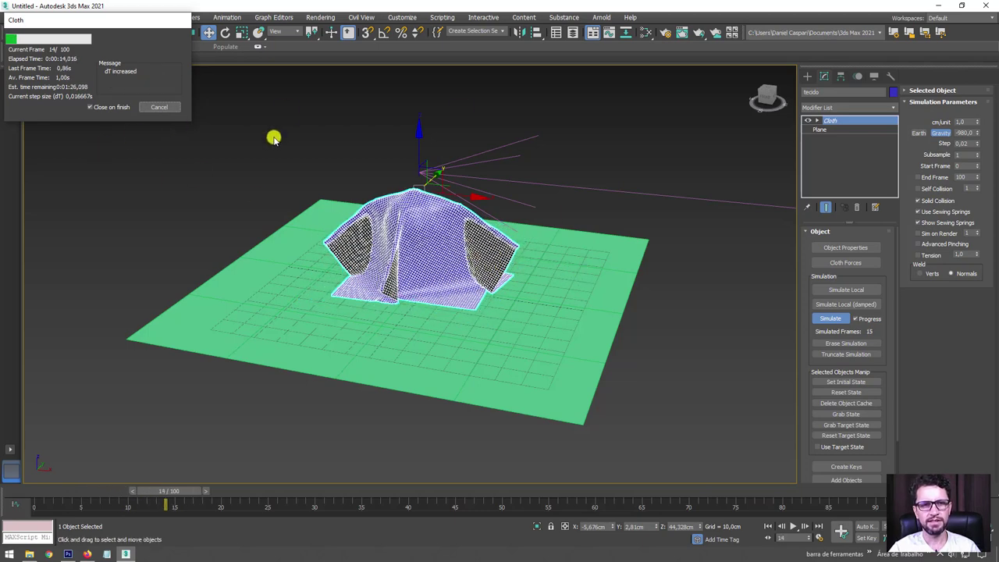
left_click(160, 107)
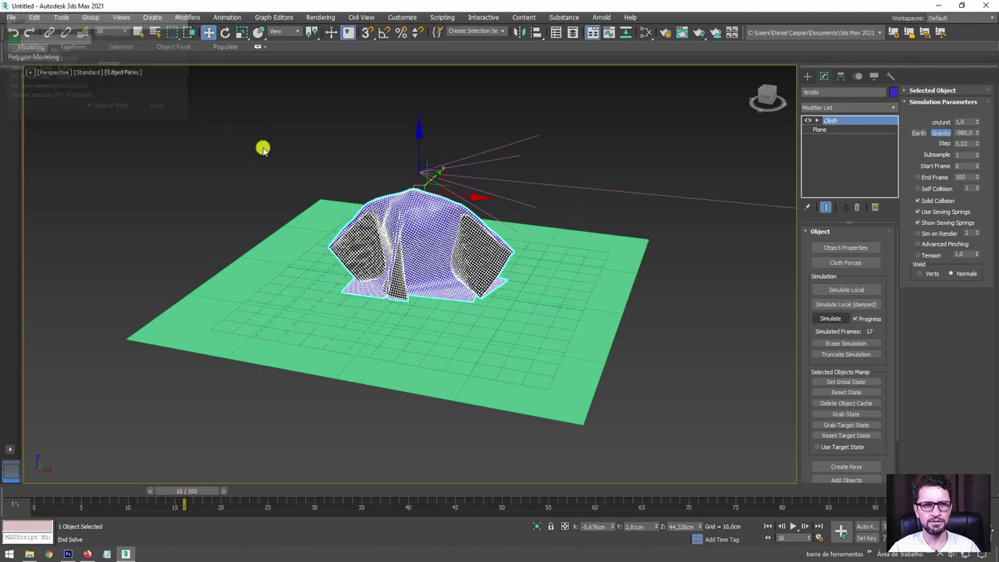
Rotate Wind001 to aim at the cloth, then reselect the cloth and view it frontally
mouse_move(260, 147)
middle_mouse_down("alt")
mouse_move(491, 254)
mouse_move(417, 221)
mouse_move(377, 327)
mouse_move(368, 265)
mouse_move(450, 261)
middle_mouse_up("alt")
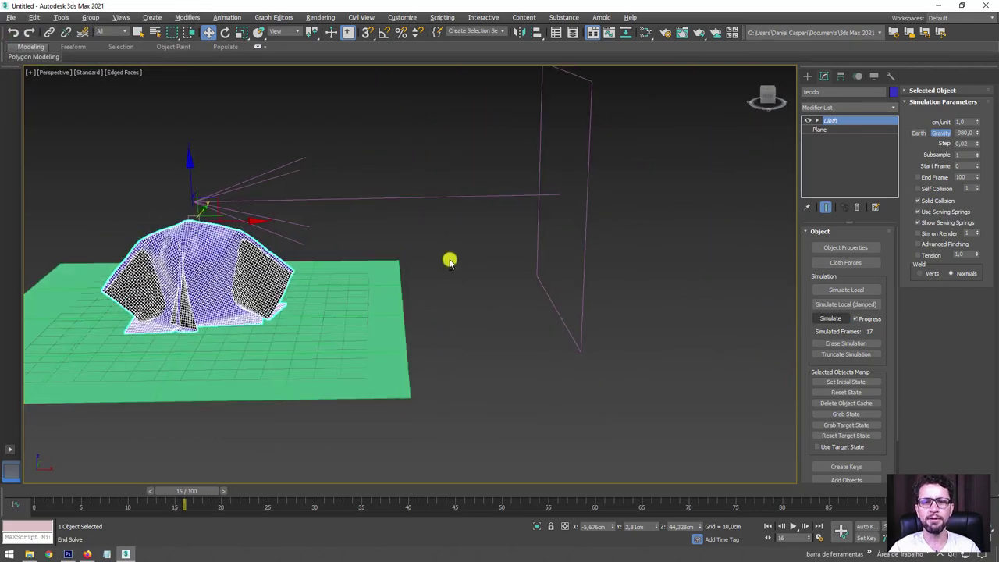
left_click(482, 184)
key("e")
left_click_drag(527, 148, 500, 164)
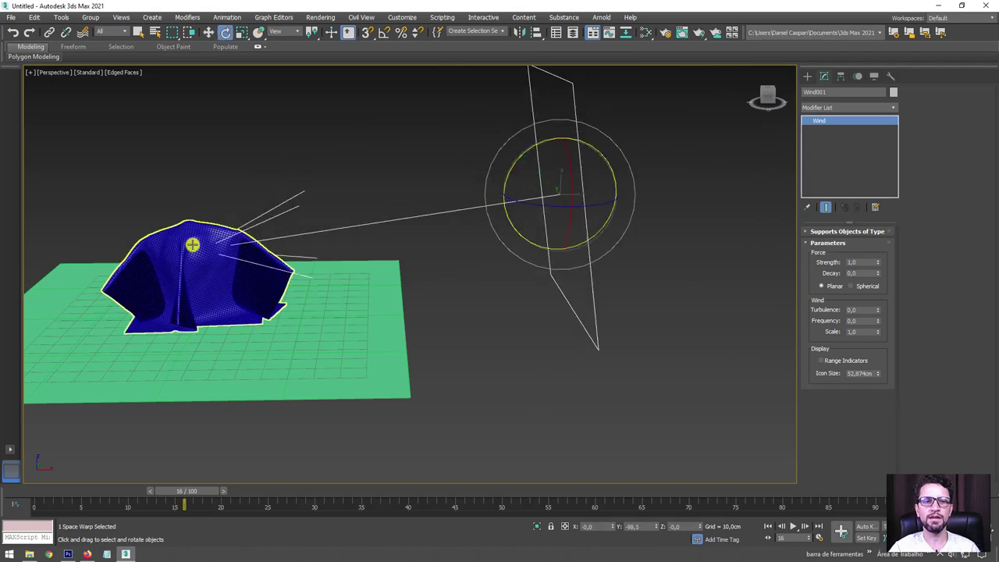
left_click(192, 241)
mouse_move(192, 241)
middle_mouse_down("alt")
mouse_move(226, 265)
mouse_move(374, 258)
middle_mouse_up("alt")
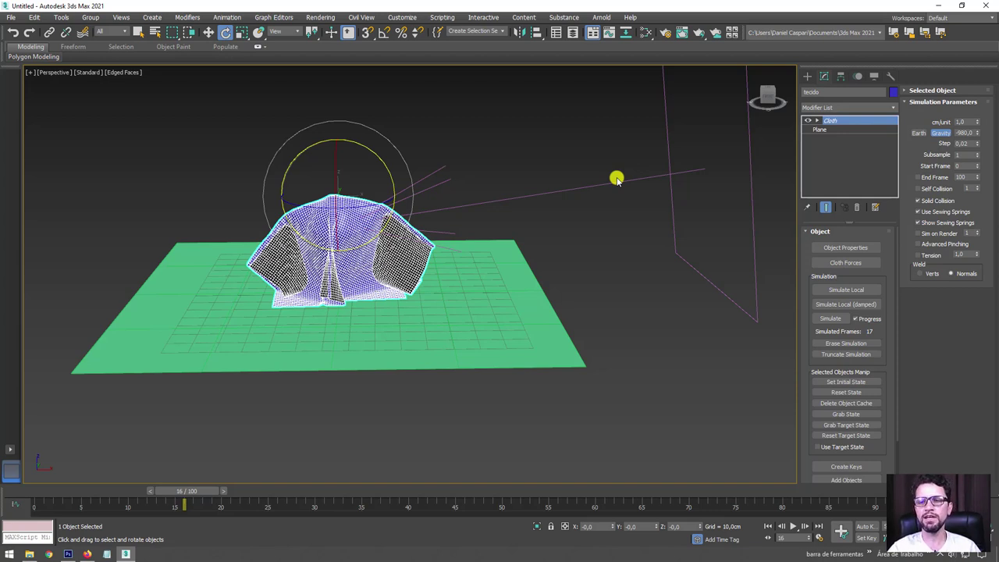
Move Wind001 into the cloth's Forces in Simulation list and confirm with OK
left_click(846, 263)
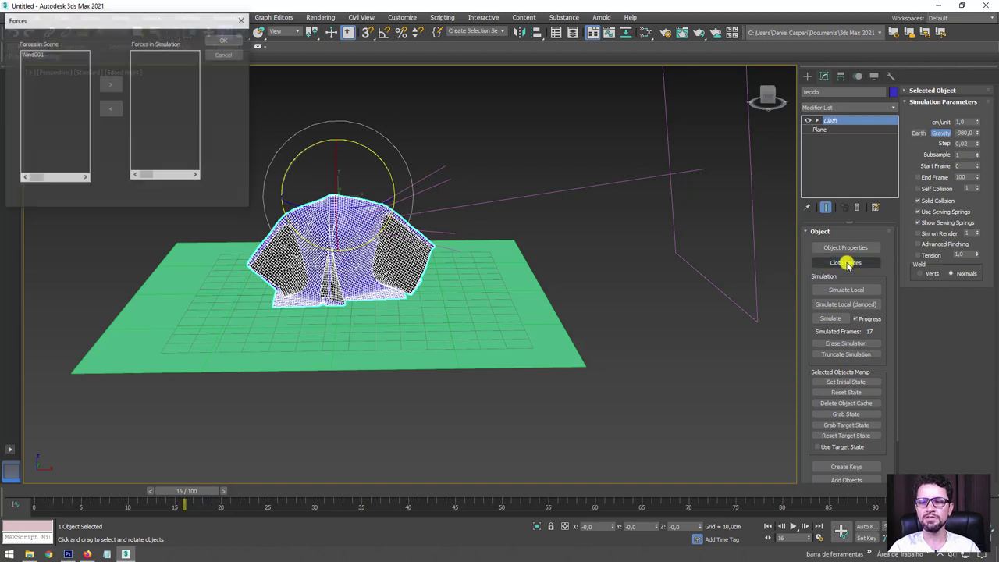
left_click(33, 56)
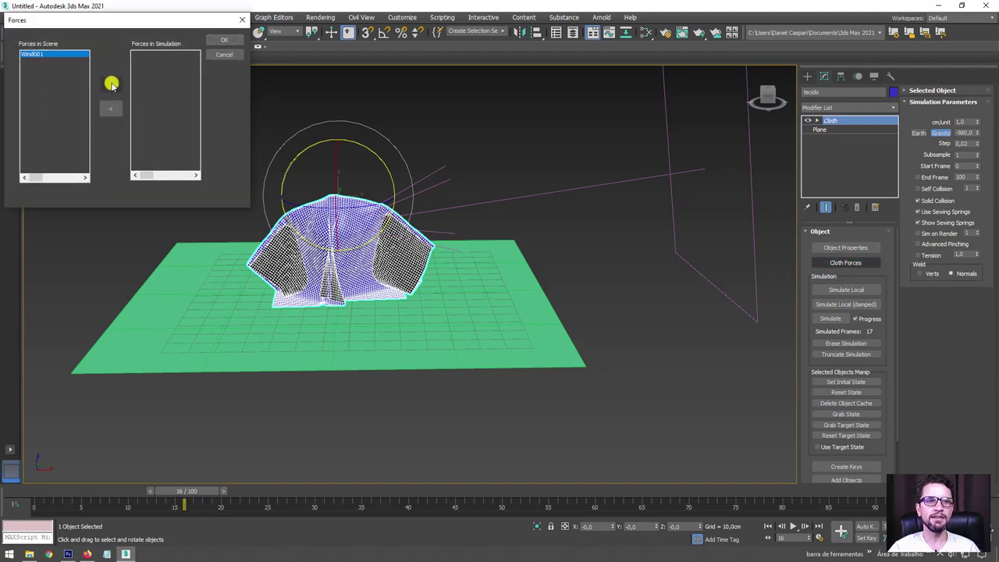
left_click(110, 84)
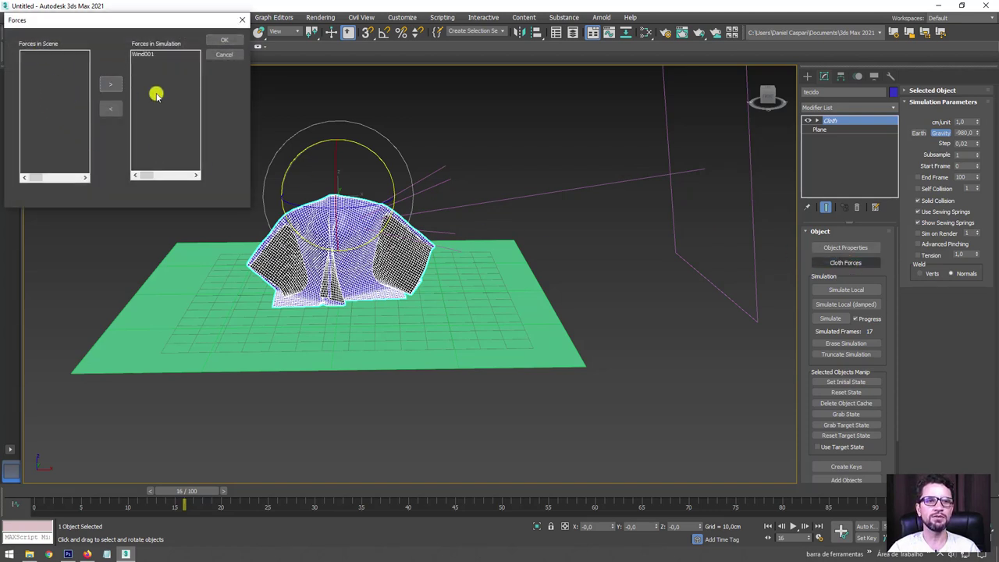
left_click(224, 40)
middle_click_drag(455, 185, 445, 277)
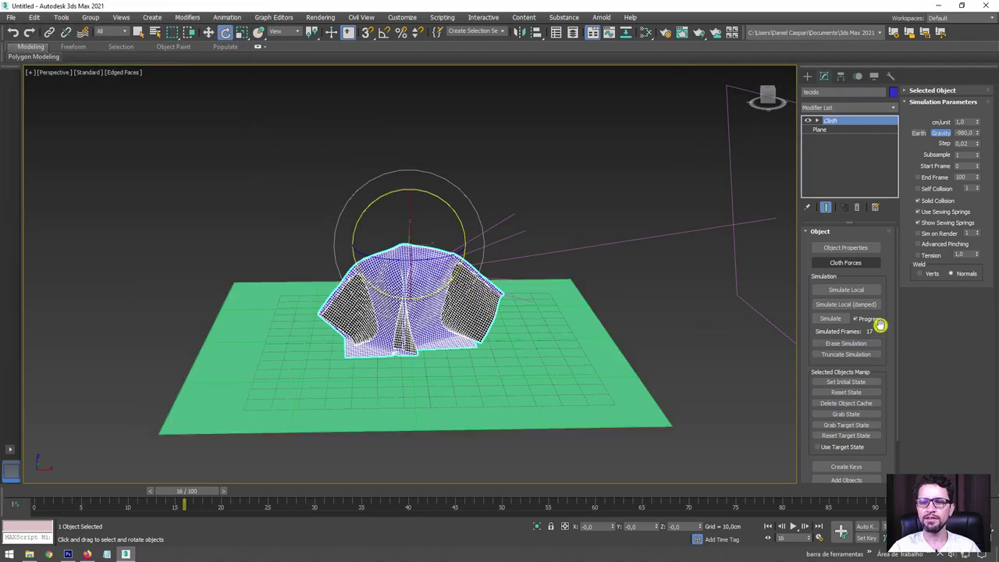
left_click_drag(835, 361, 846, 310)
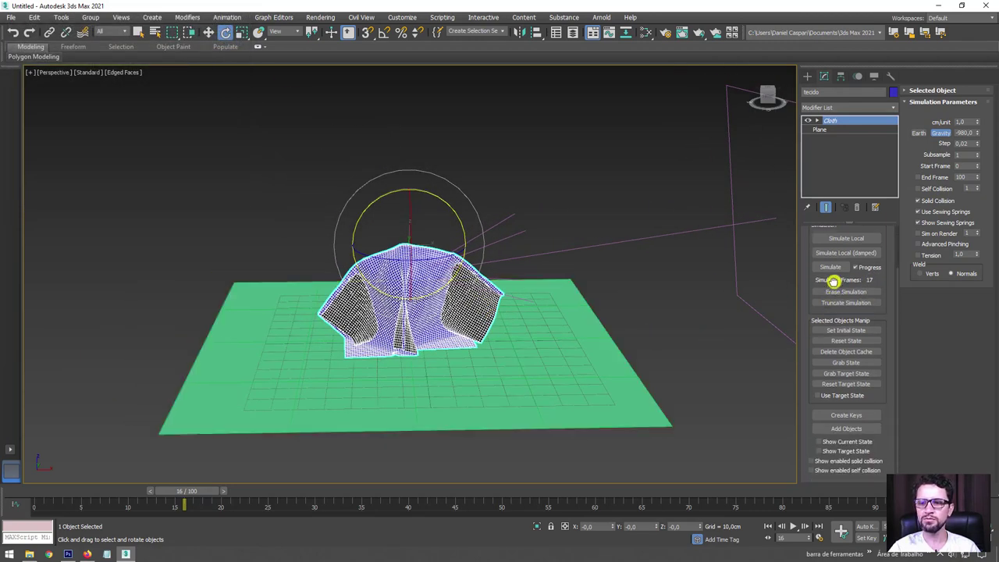
Set the cloth's current shape as its initial state, erase the old simulation, and switch off Edged Faces
left_click(842, 329)
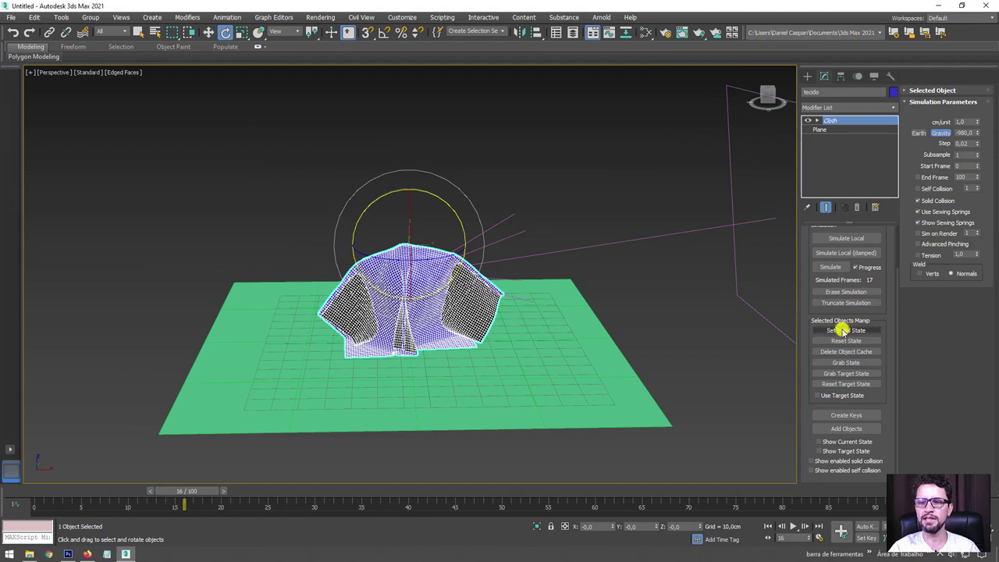
left_click(845, 291)
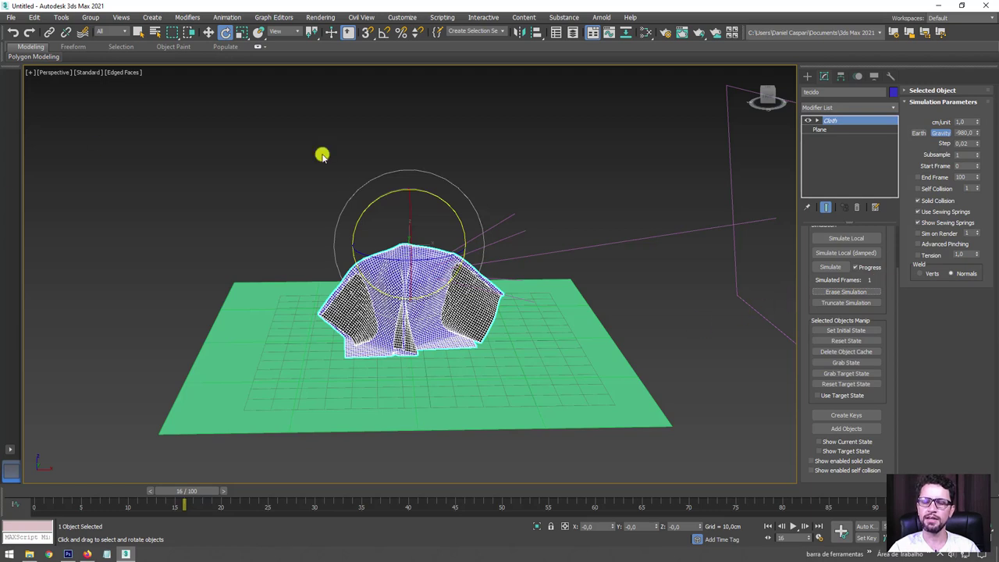
left_click(836, 268)
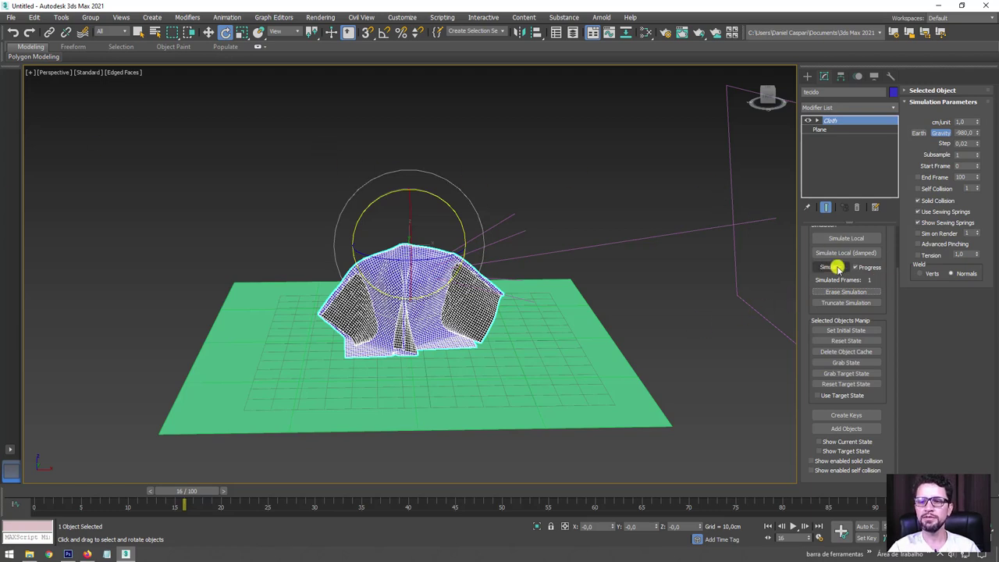
key("F4")
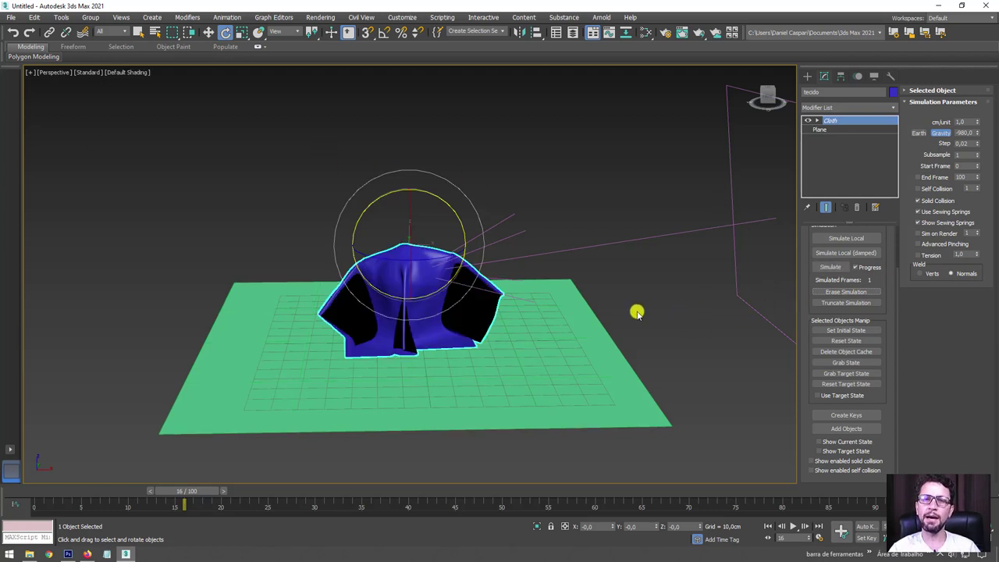
Run a trial wind simulation, cancel it at 11 frames, erase it, and select Wind001
left_click(830, 266)
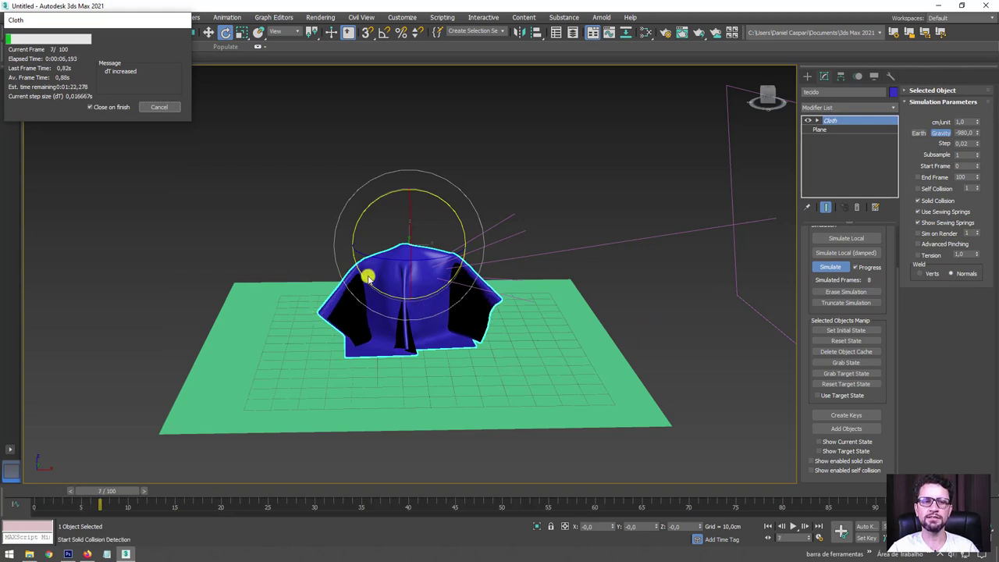
left_click(156, 107)
left_click(846, 291)
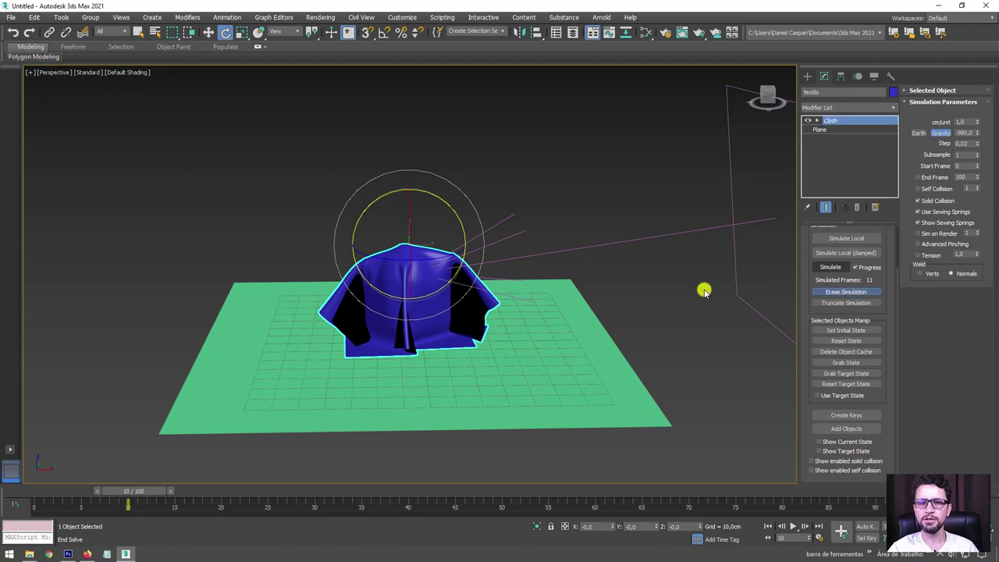
middle_click_drag(704, 290, 499, 302)
left_click(598, 248)
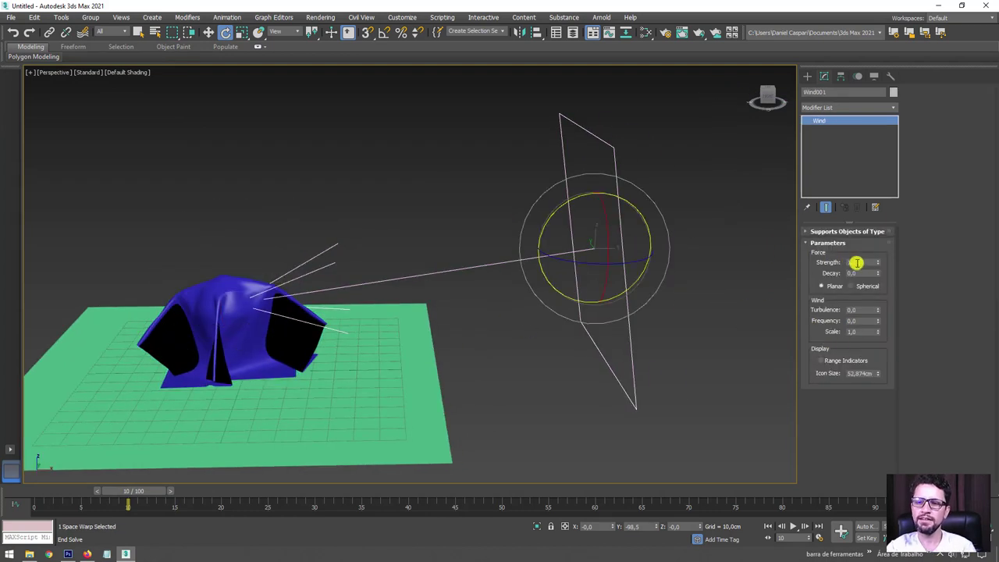
Raise the Wind Strength to 5.0 and simulate 30 frames of the cloth, scrubbing to review
left_click_drag(867, 263, 843, 263)
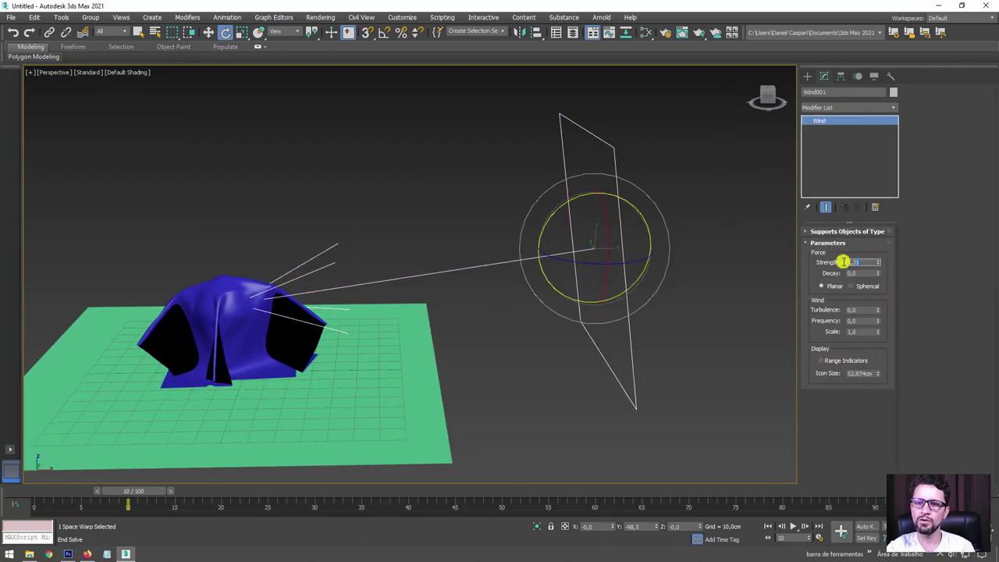
type("5")
middle_click_drag(621, 290, 614, 263)
left_click(322, 224)
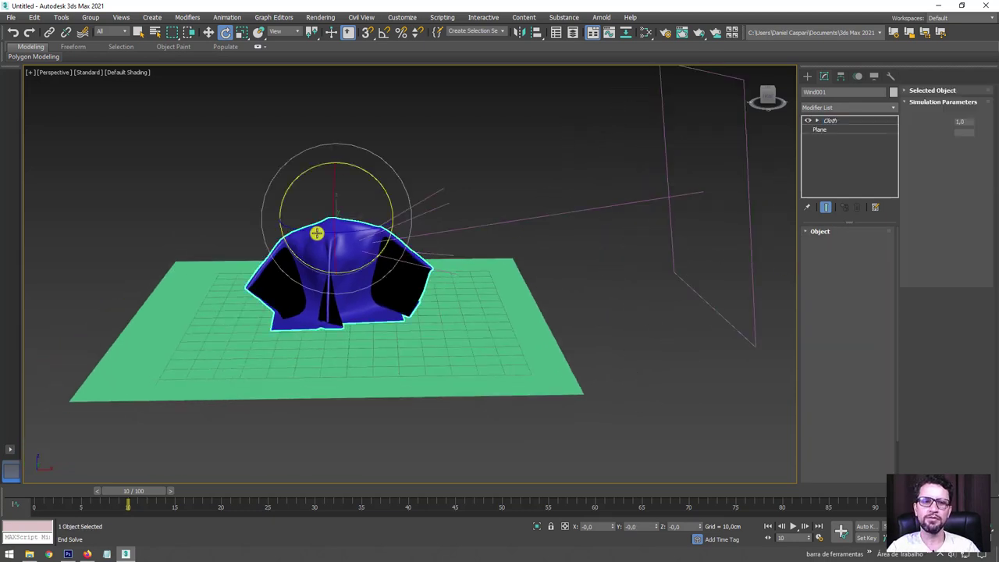
left_click(832, 318)
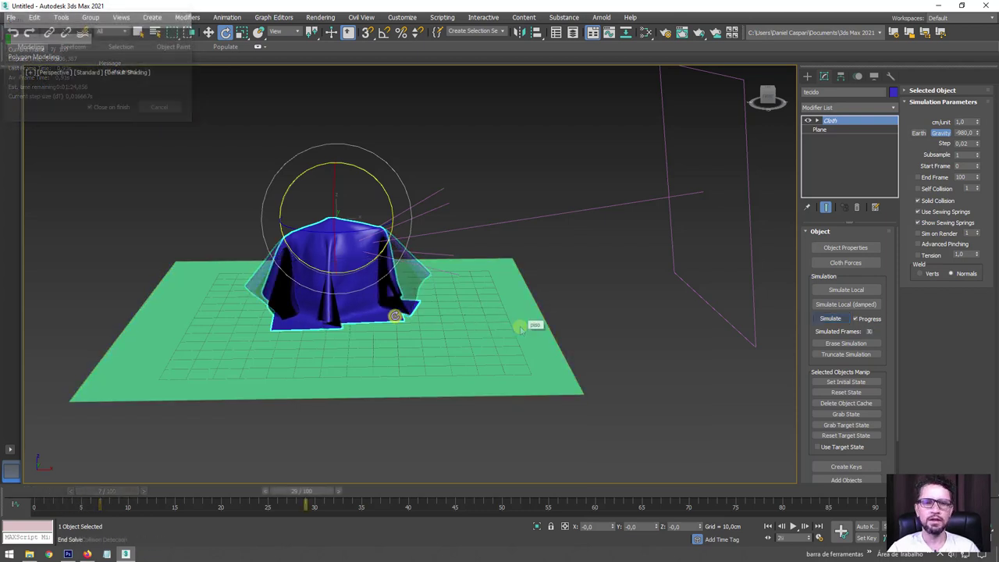
key("Escape")
mouse_move(520, 328)
middle_mouse_down("alt")
mouse_move(383, 332)
mouse_move(430, 346)
middle_mouse_up("alt")
scroll(452, 343, "up", 5)
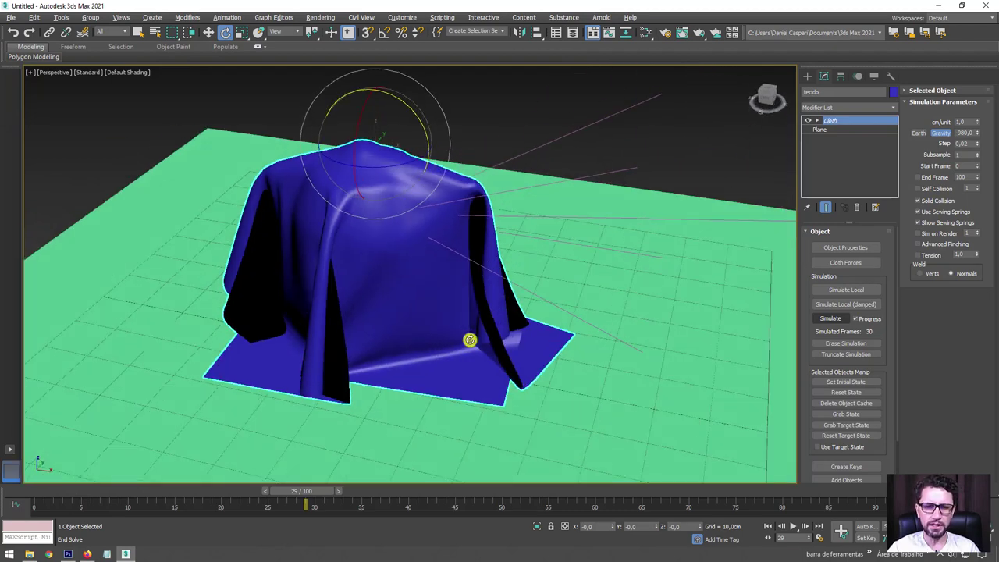
mouse_move(287, 511)
left_mouse_down()
mouse_move(301, 509)
mouse_move(138, 509)
mouse_move(277, 509)
mouse_move(34, 494)
left_mouse_up()
scroll(548, 314, "down", 5)
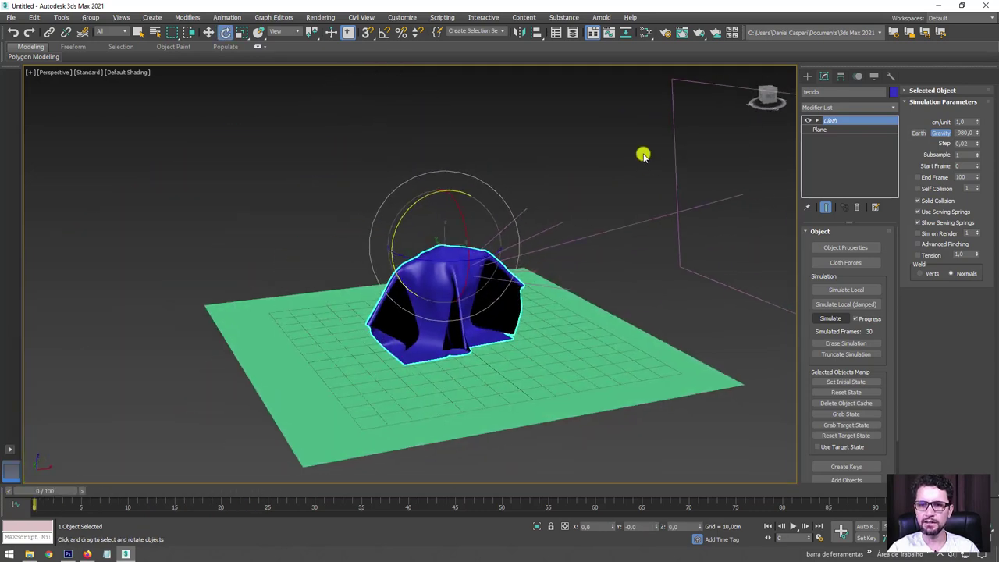
Check that Wind001 is still listed in the cloth's Cloth Forces, then select Wind001
left_click(709, 256)
left_click(445, 258)
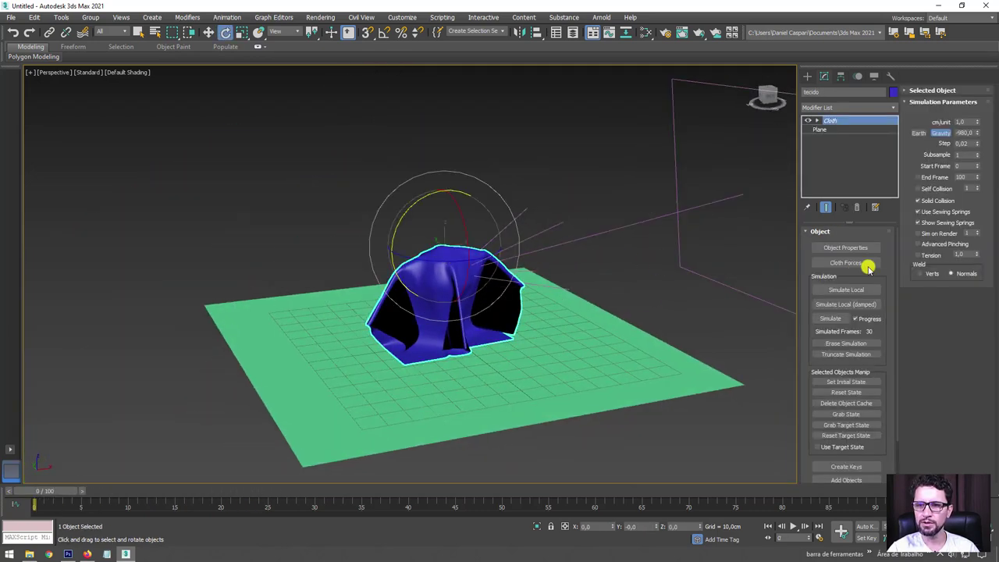
left_click(846, 263)
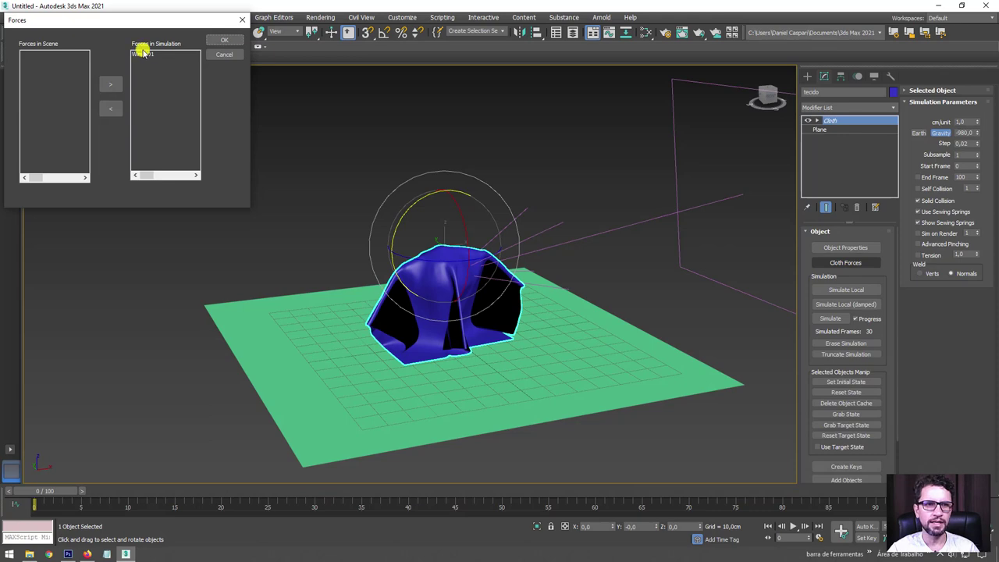
left_click(224, 40)
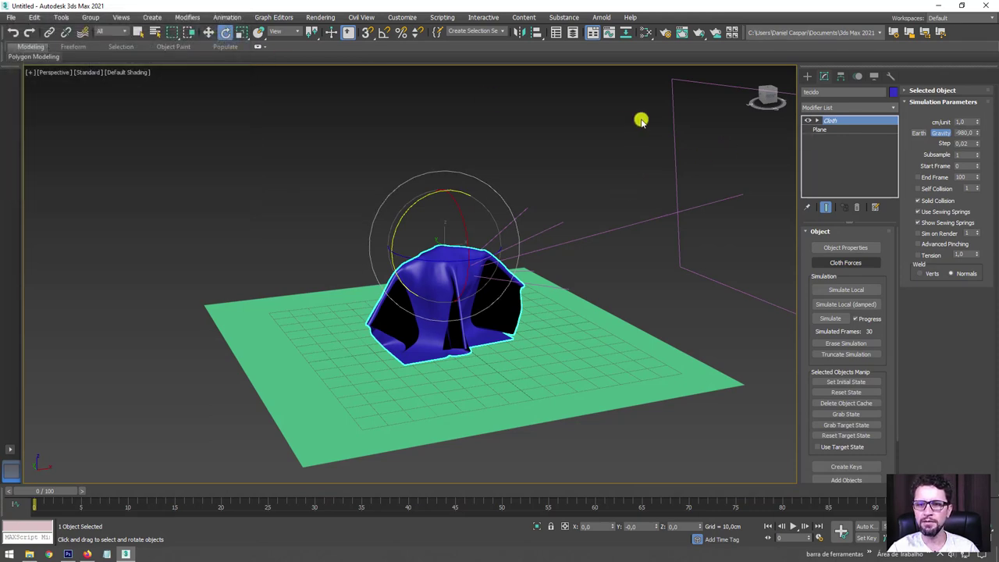
left_click(751, 238)
Set the wind's Turbulence to 1.0
mouse_move(754, 276)
middle_mouse_down("alt")
mouse_move(685, 281)
mouse_move(730, 275)
middle_mouse_up("alt")
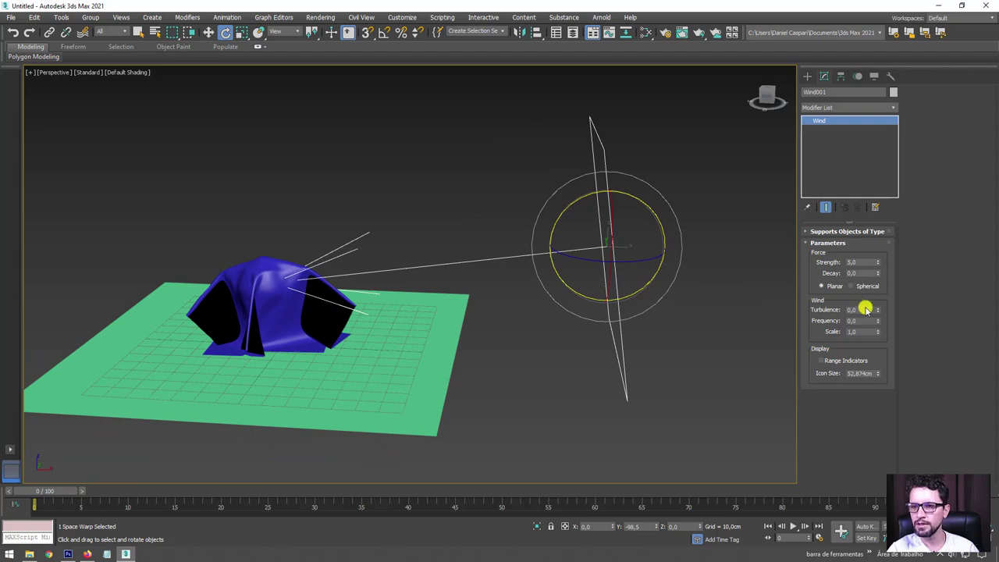
left_click_drag(865, 310, 834, 312)
type("1")
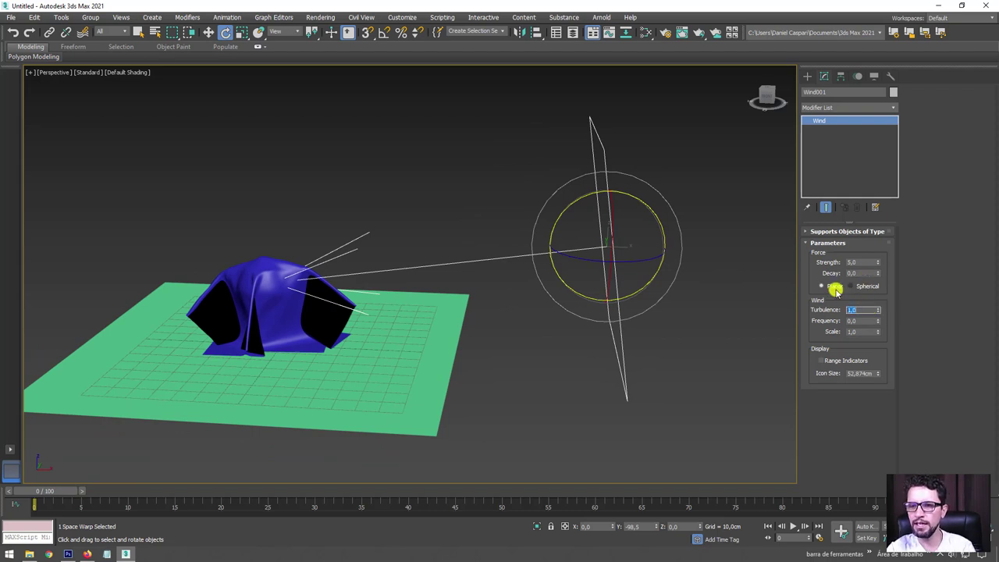
Lift the cloth up above the floor and set that as its initial state
mouse_move(504, 312)
middle_mouse_down("alt")
mouse_move(620, 297)
mouse_move(611, 257)
mouse_move(386, 256)
mouse_move(369, 248)
middle_mouse_up("alt")
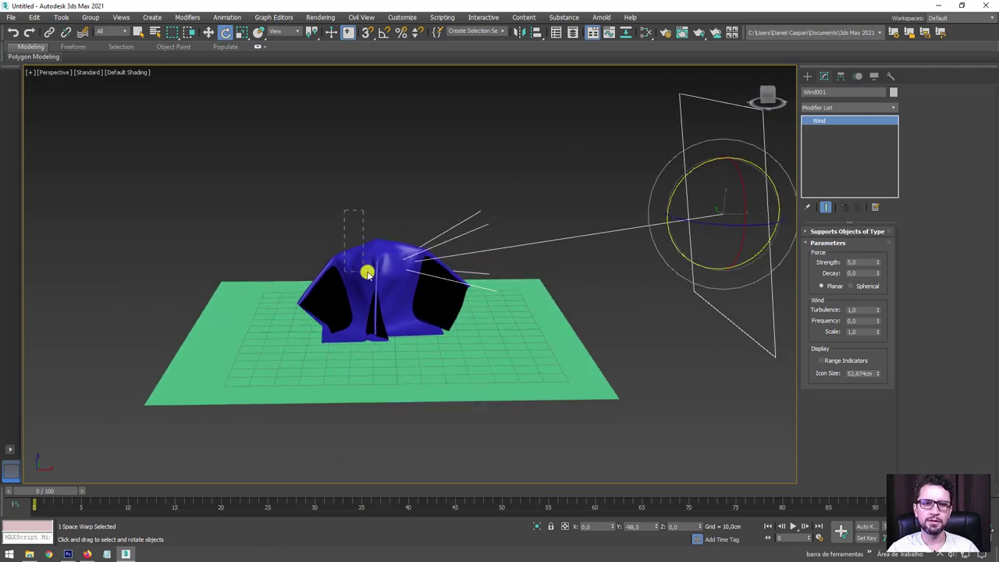
left_click(381, 275)
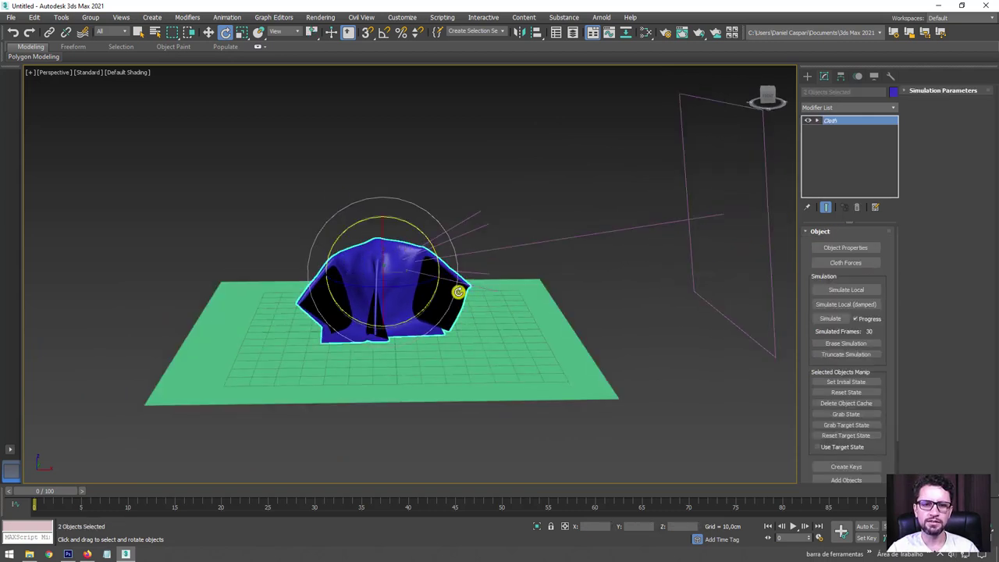
left_click(660, 295)
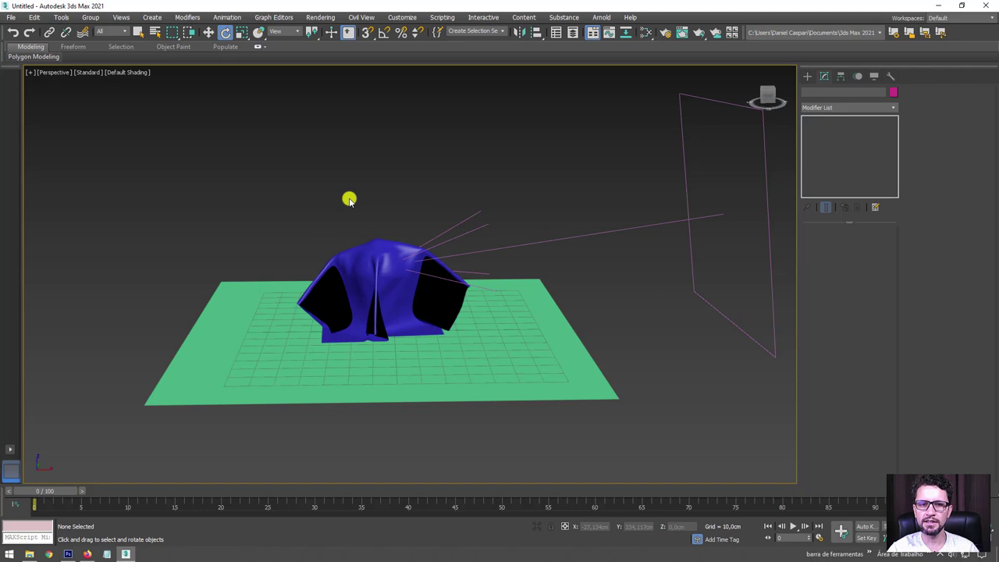
left_click(378, 266)
key("w")
left_click_drag(388, 223, 382, 148)
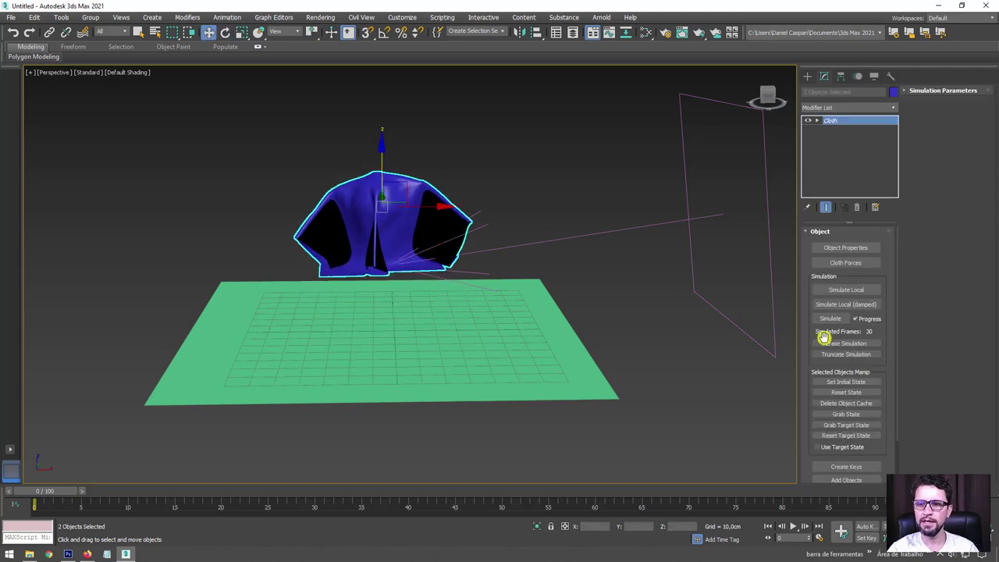
left_click(847, 382)
mouse_move(679, 258)
left_mouse_down()
mouse_move(707, 175)
mouse_move(527, 172)
left_mouse_up()
left_click(408, 179)
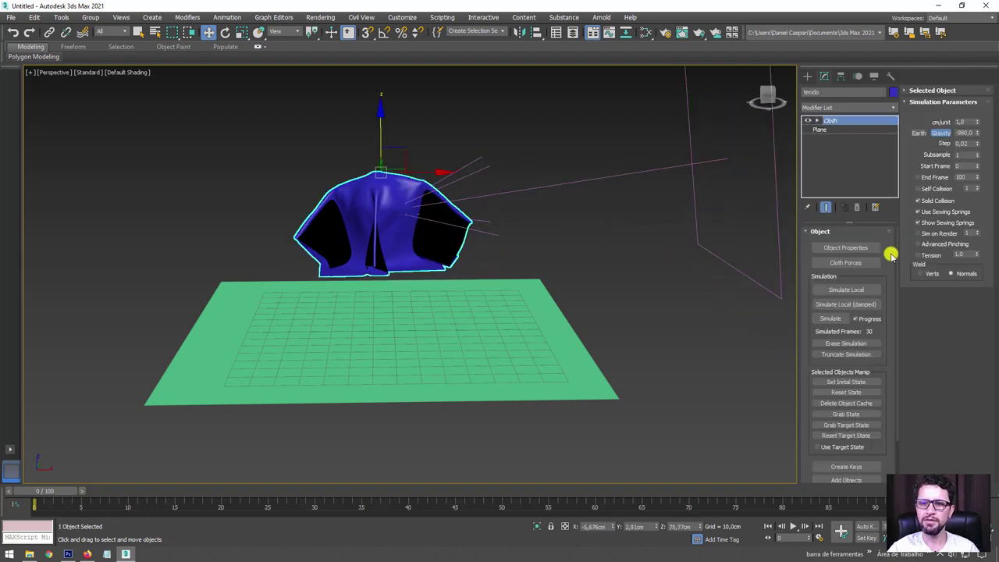
Run and stop the cloth simulation, then lower the teapot along Z into the cloth
left_click(830, 318)
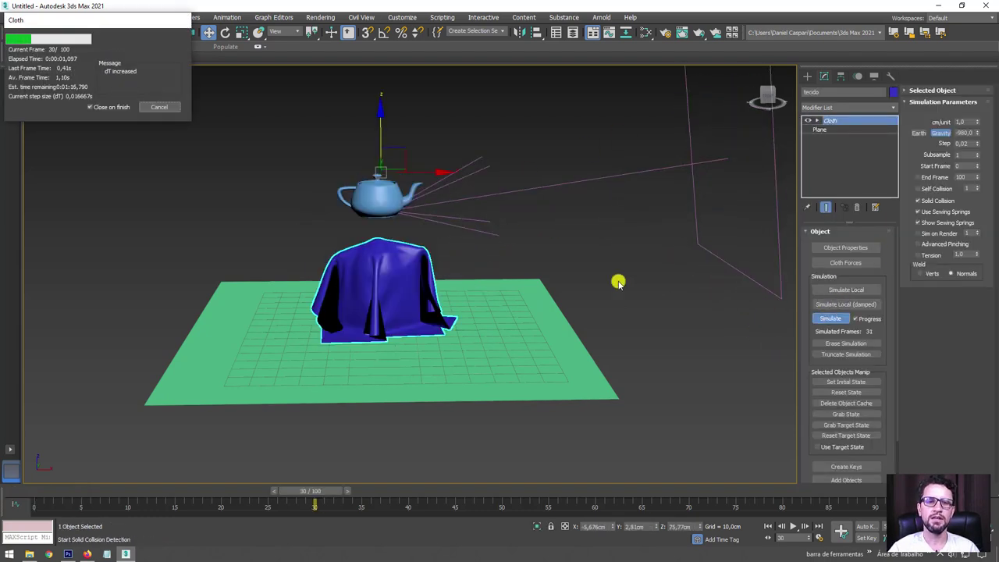
left_click(160, 107)
left_click(477, 275)
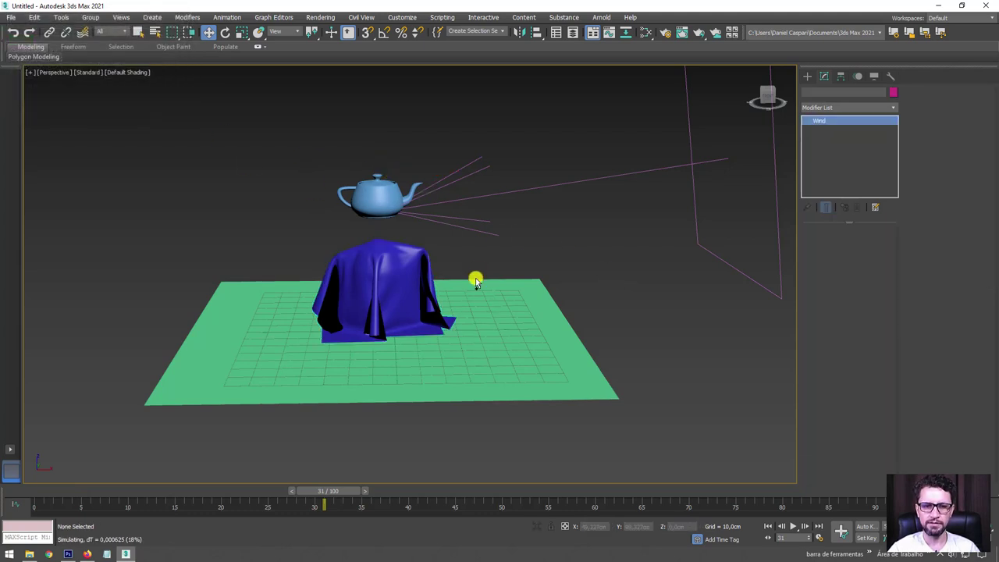
left_click(379, 199)
left_click(371, 207)
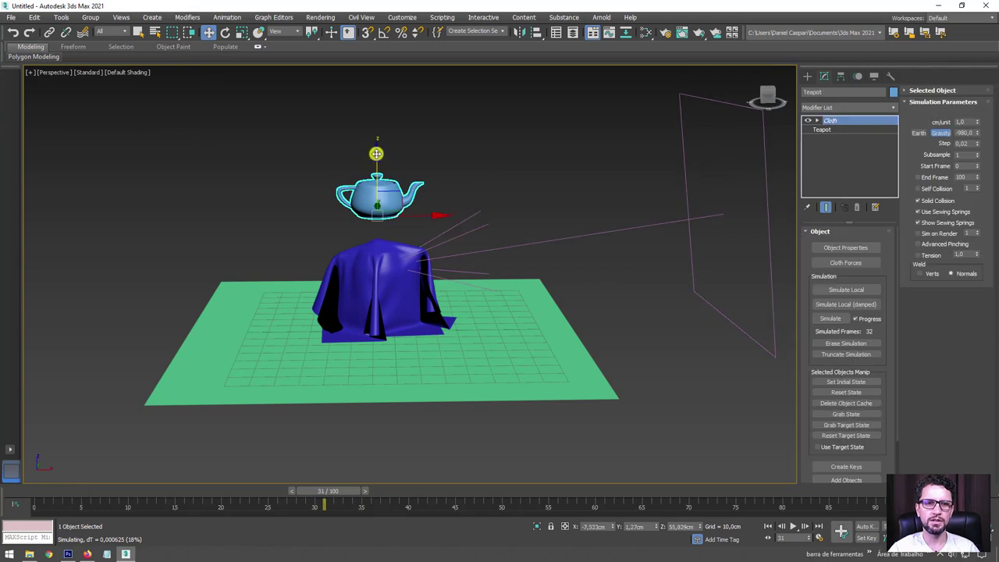
left_click_drag(375, 149, 375, 226)
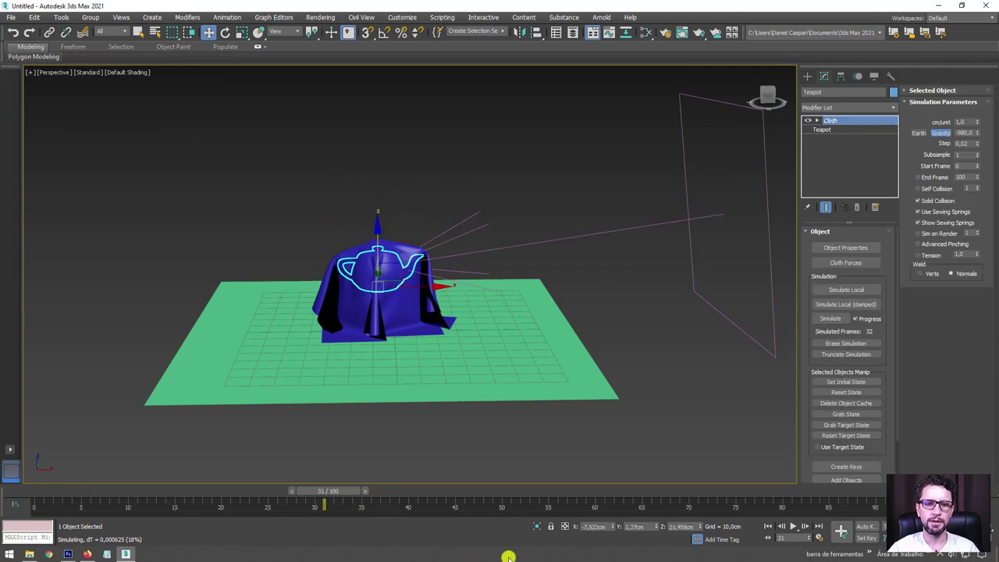
At frame 0, move the cloth down onto the teapot and check it from a low side view
mouse_move(332, 500)
left_mouse_down()
mouse_move(7, 487)
mouse_move(226, 492)
mouse_move(33, 491)
left_mouse_up()
key("ctrl+a")
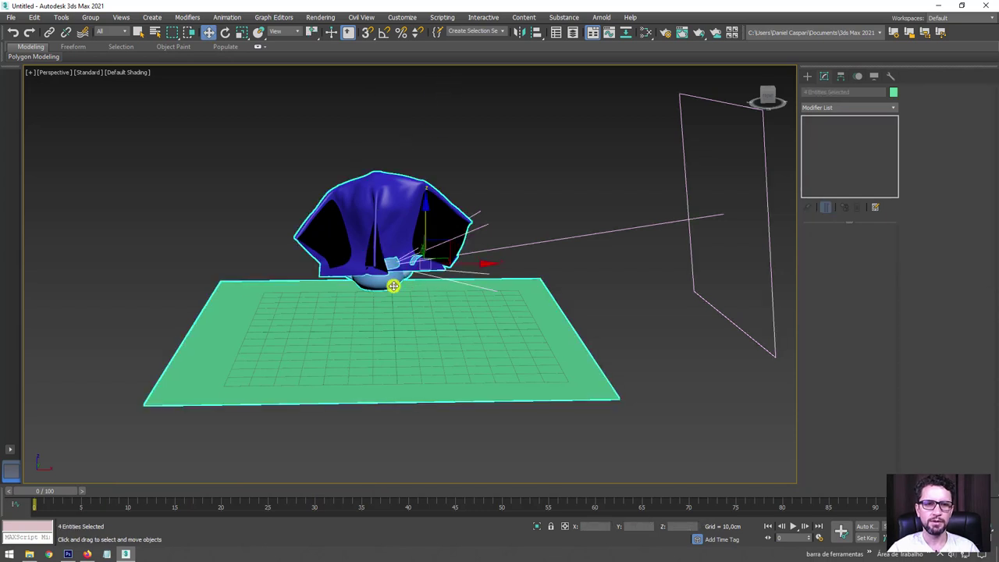
left_click(377, 184)
left_click_drag(379, 135, 377, 208)
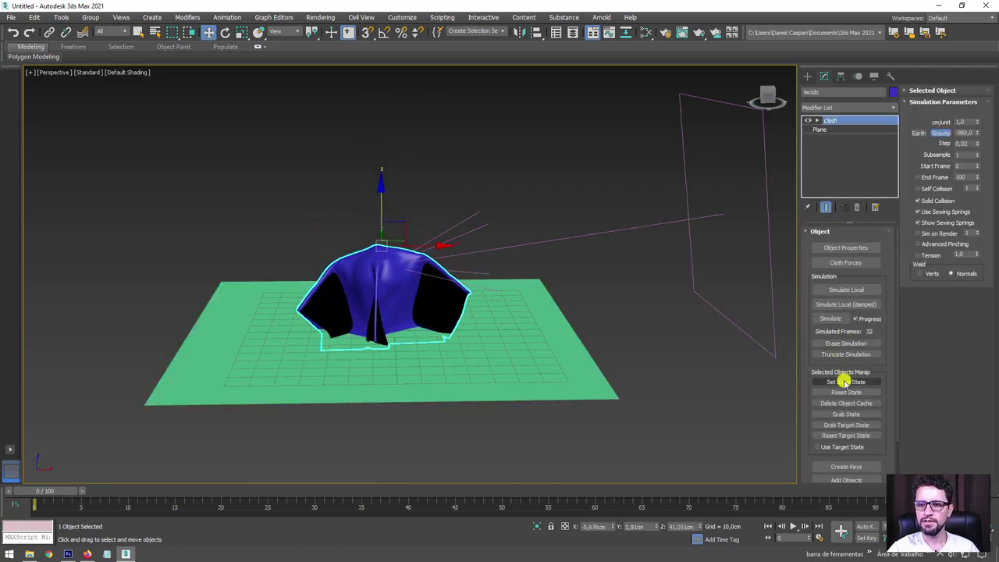
middle_click_drag(468, 328, 346, 304, "alt")
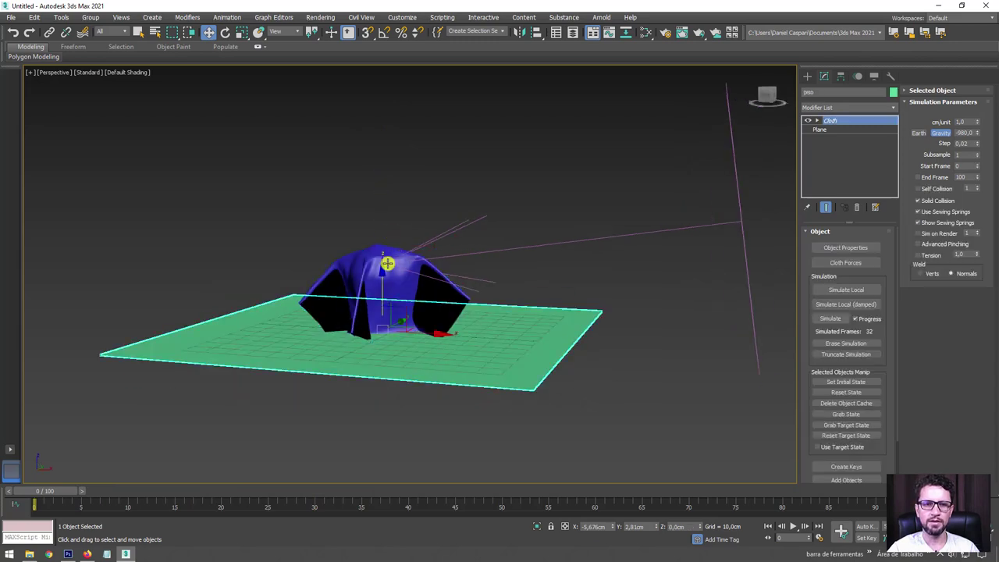
mouse_move(446, 261)
middle_mouse_down("alt")
mouse_move(379, 299)
mouse_move(482, 320)
mouse_move(341, 206)
middle_mouse_up("alt")
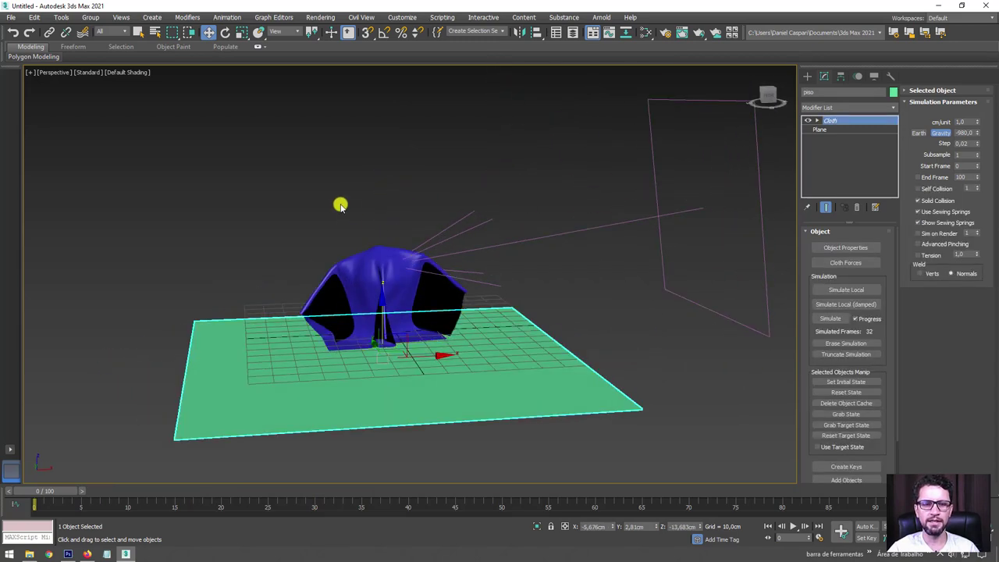
left_click(374, 282)
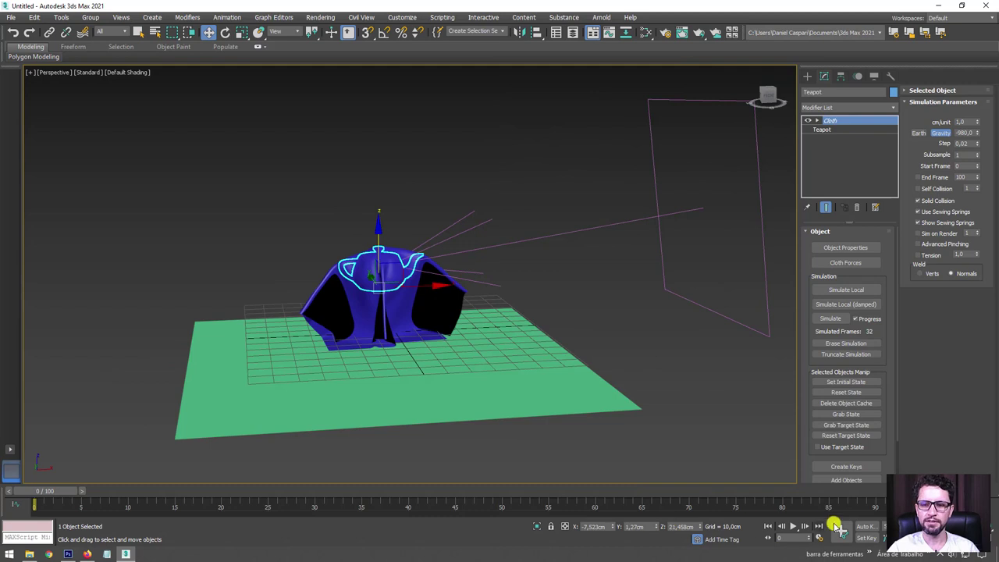
With Auto Key, animate the teapot rising out of the cloth by frame 20
left_click(865, 526)
left_click_drag(48, 492, 223, 491)
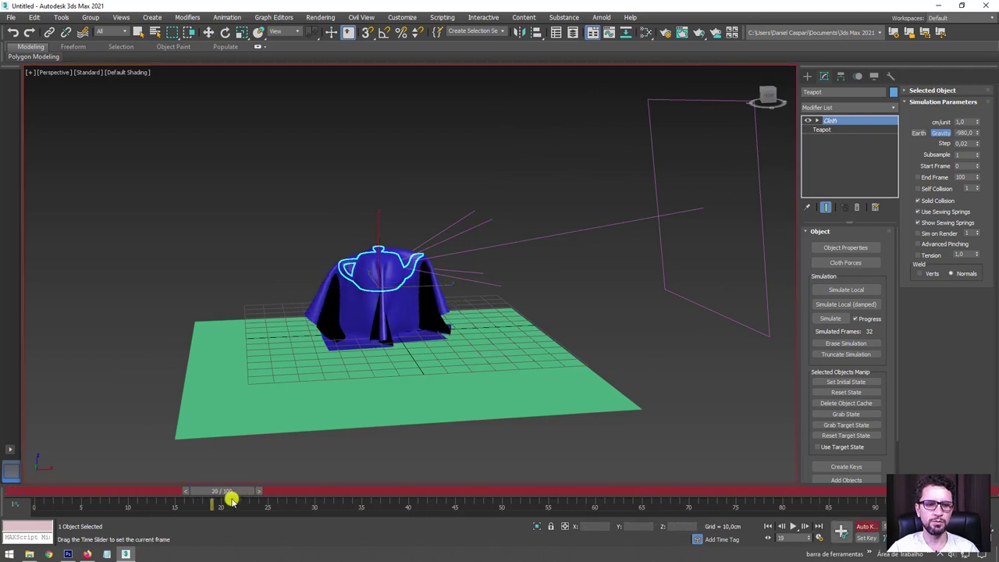
left_click_drag(367, 246, 367, 177)
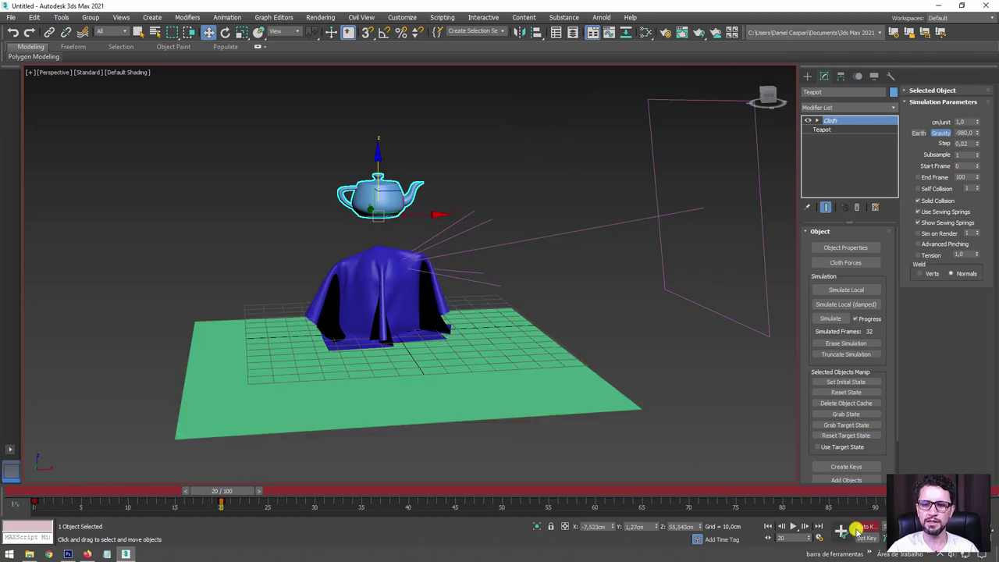
left_click(865, 526)
From frame 0, rerun the cloth simulation and cancel it at 35 frames
key("Home")
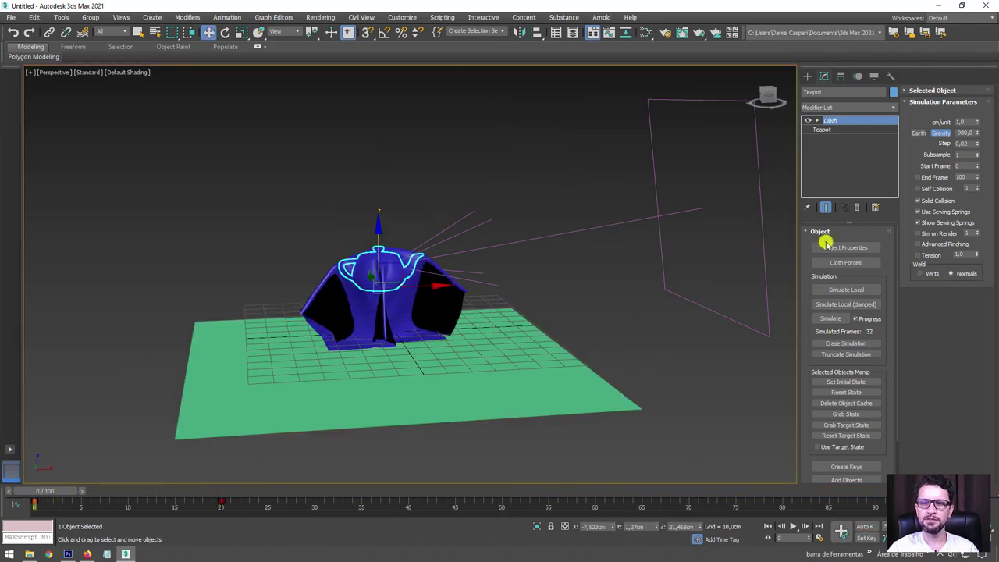
left_click(830, 320)
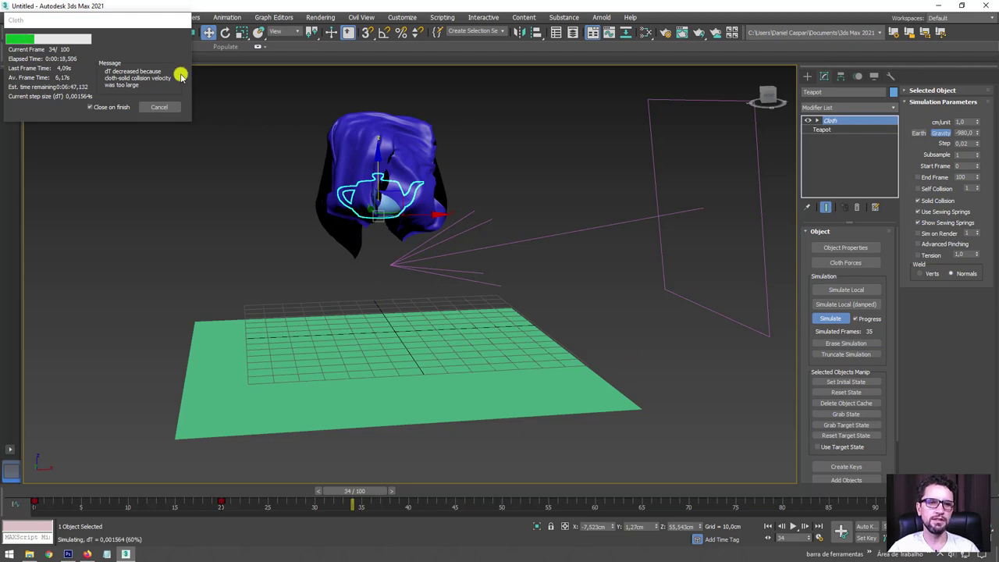
left_click(158, 107)
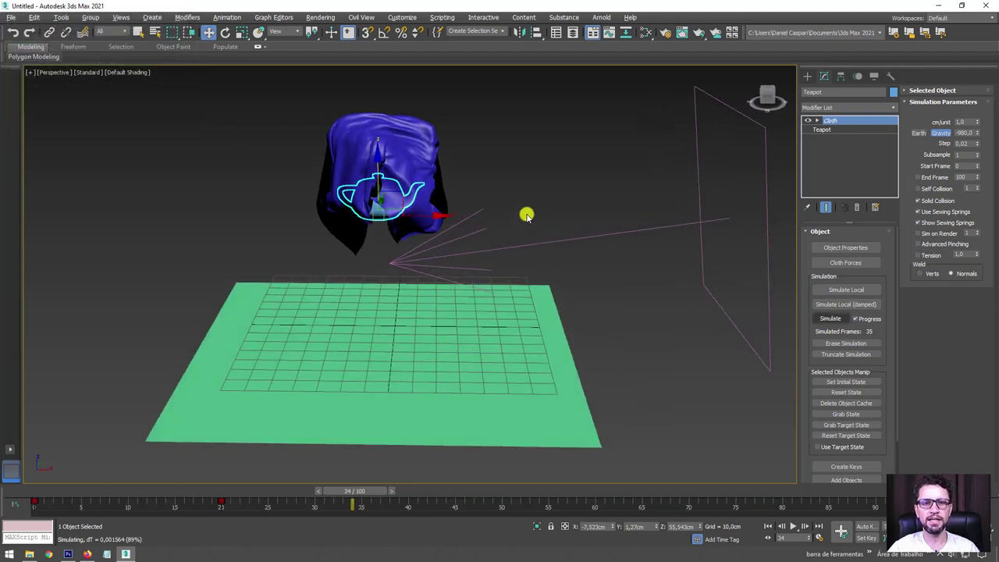
Draw a new Plane primitive on the floor beside the teapot
middle_click_drag(425, 212, 455, 229, "alt")
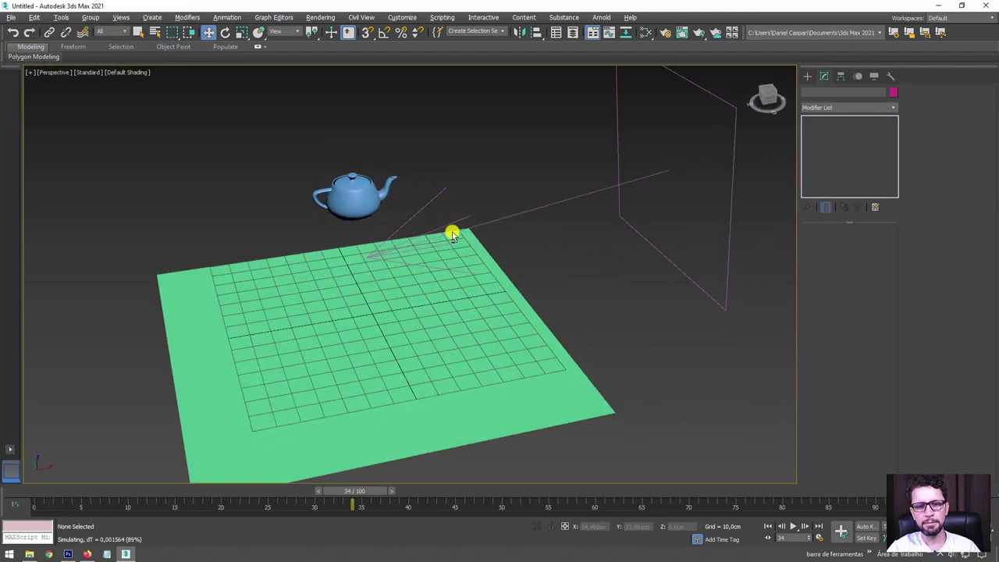
left_click_drag(349, 490, 35, 490)
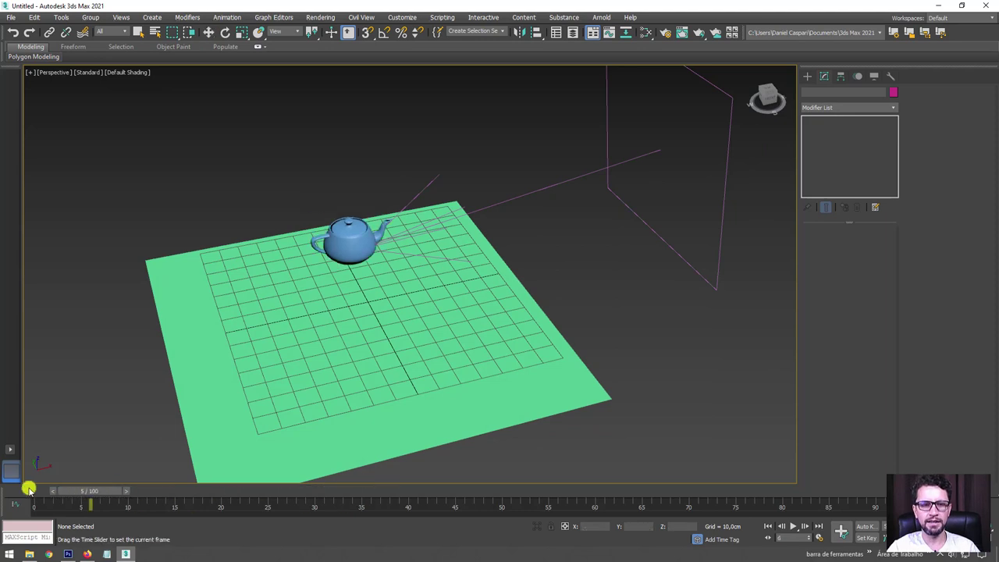
left_click(807, 76)
left_click(808, 92)
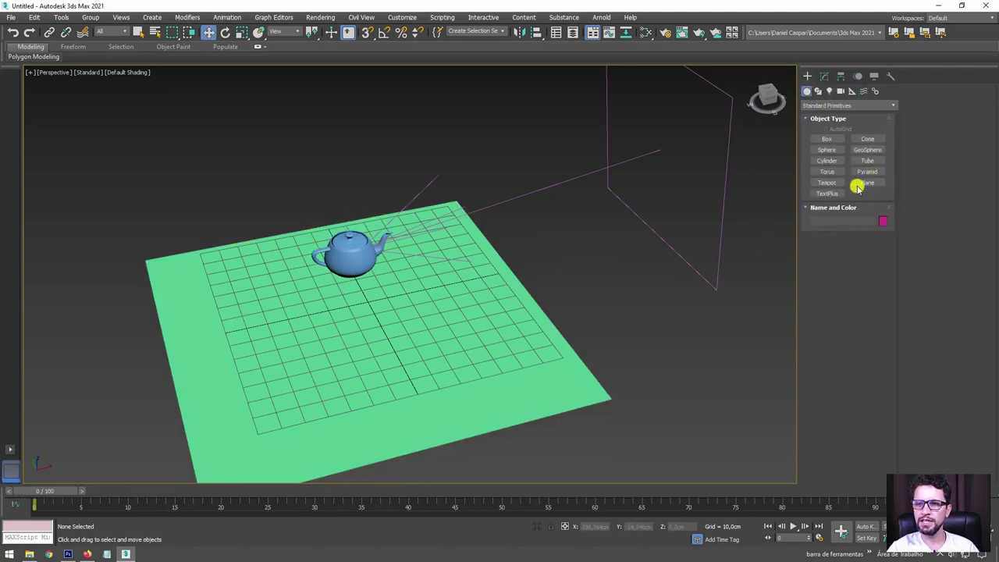
left_click(866, 182)
left_click_drag(221, 281, 533, 360)
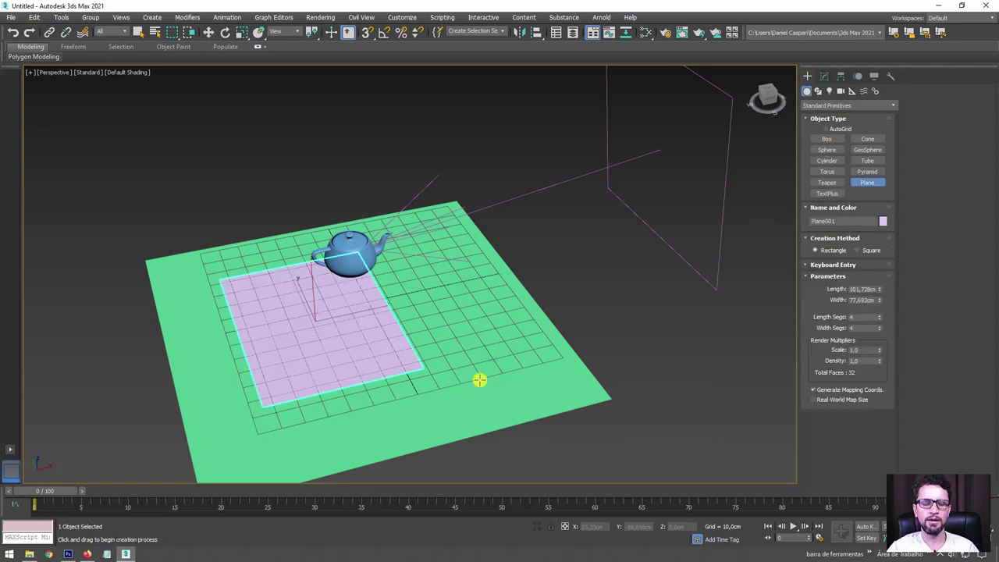
Raise the plane above the teapot and give it 100 by 100 segments
key("w")
middle_click_drag(534, 367, 430, 292, "alt")
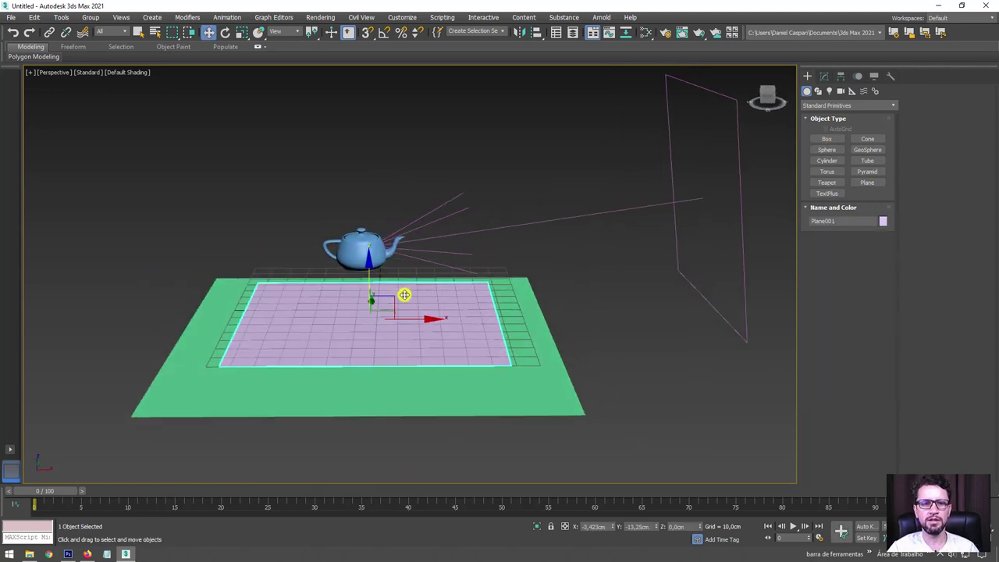
left_click_drag(406, 292, 422, 121)
left_click(824, 75)
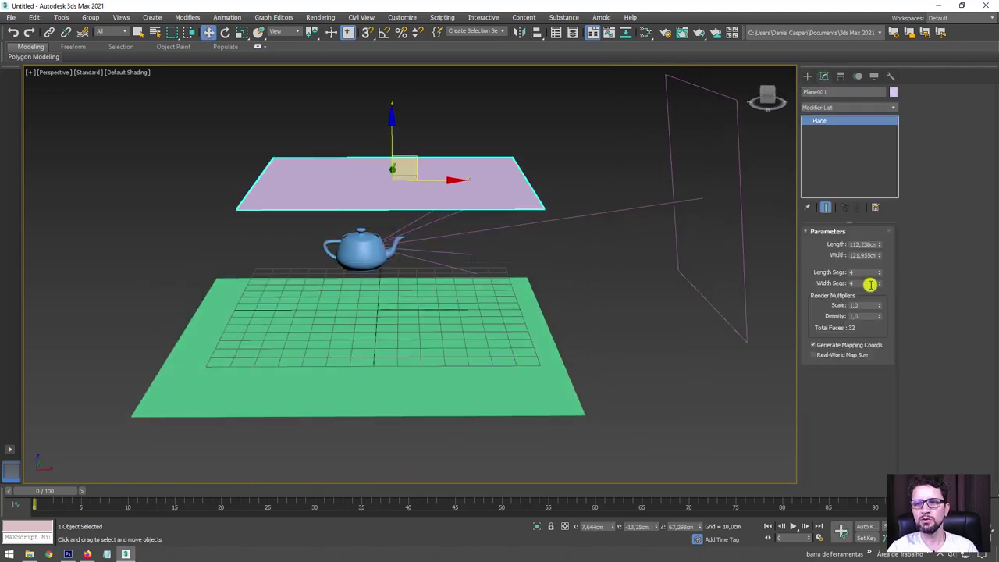
double_click(865, 272)
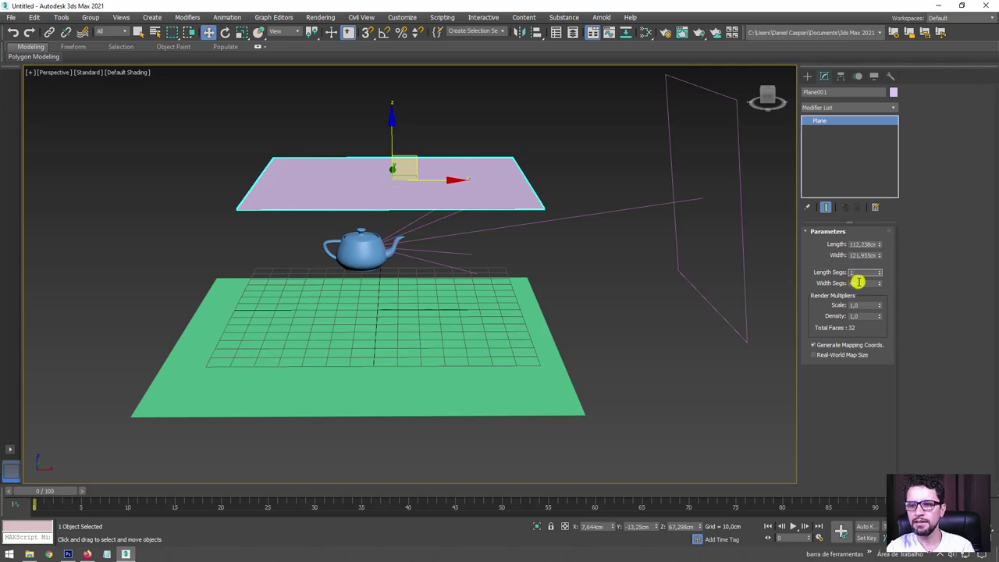
type("100")
key("Tab")
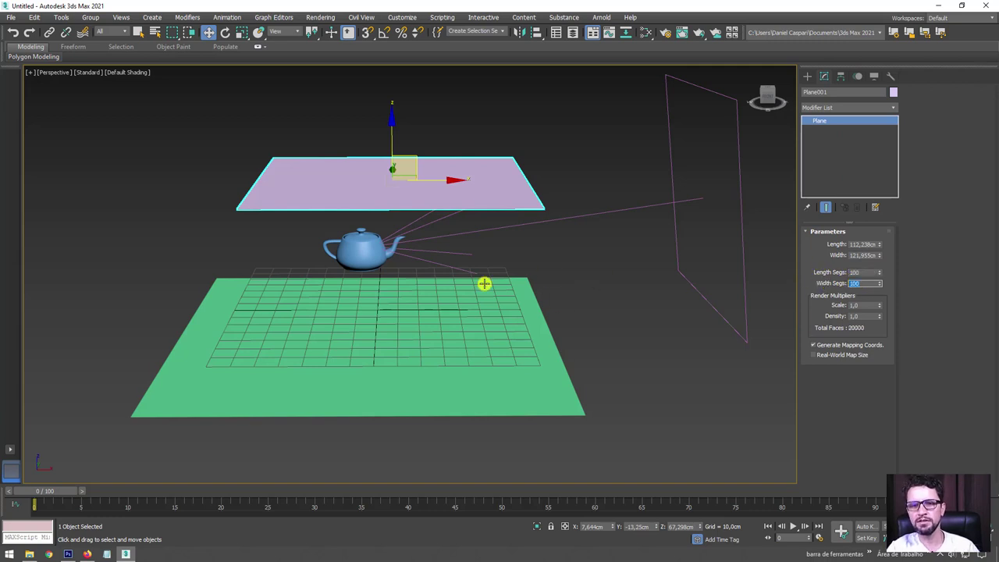
left_click(362, 250)
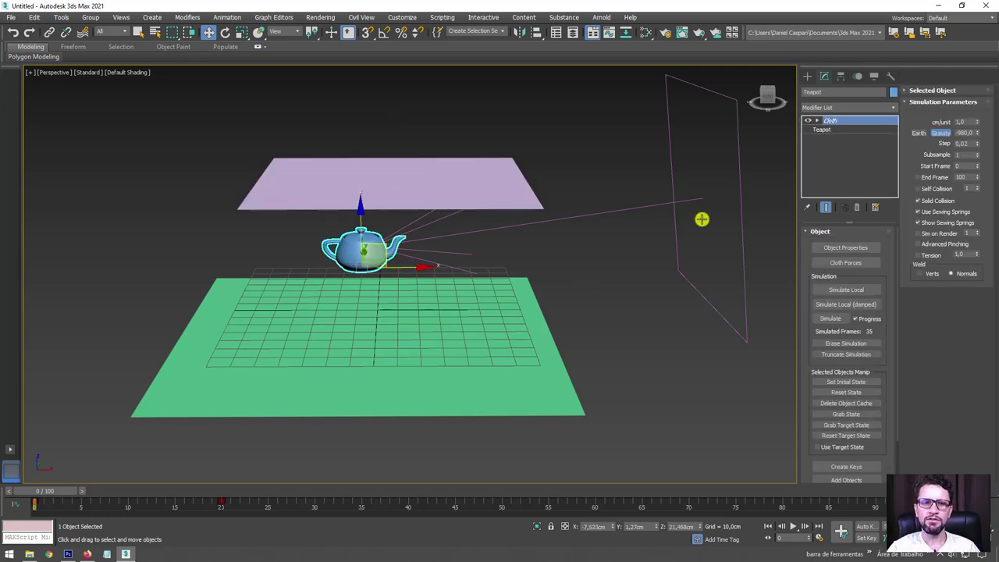
Add Plane001 to the teapot's Cloth simulation with its type set to Cloth
left_click(849, 248)
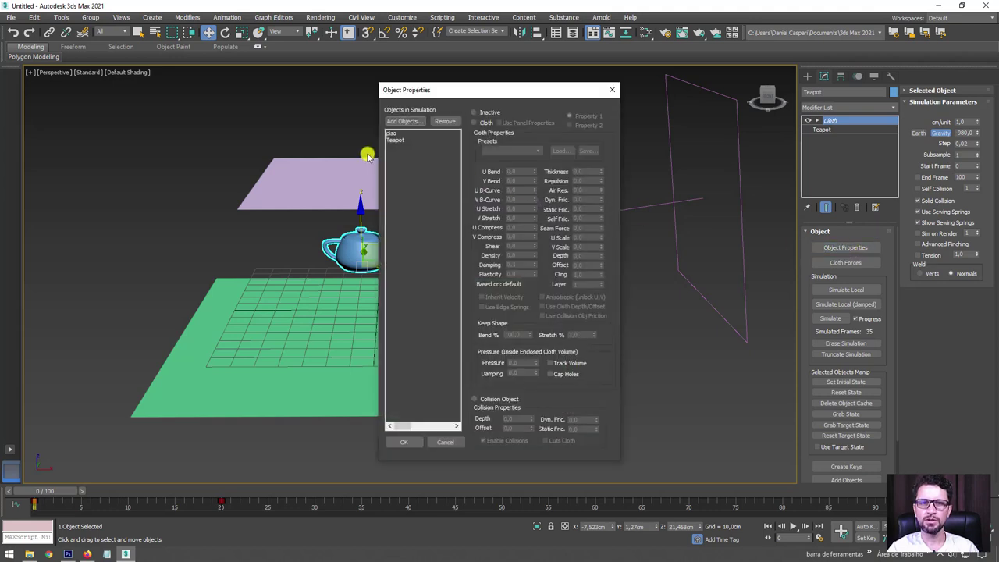
left_click(403, 122)
left_click(42, 74)
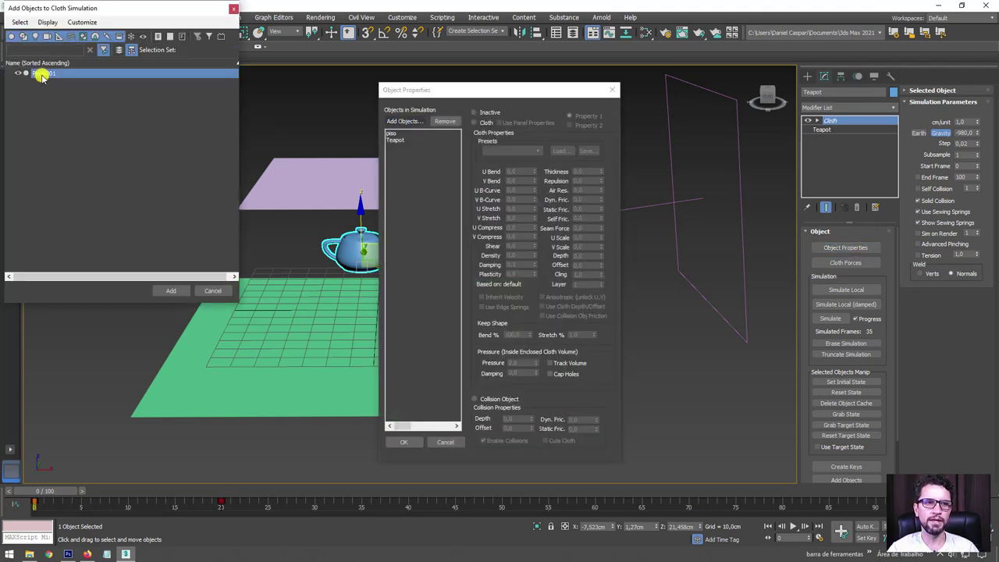
double_click(42, 75)
left_click_drag(515, 92, 627, 86)
left_click(574, 113)
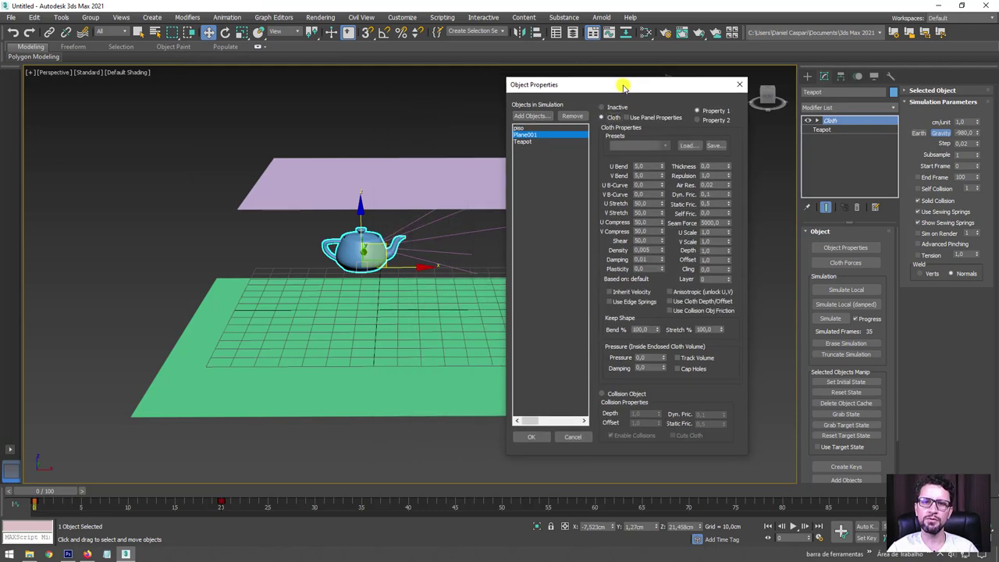
left_click(532, 439)
left_click(457, 186)
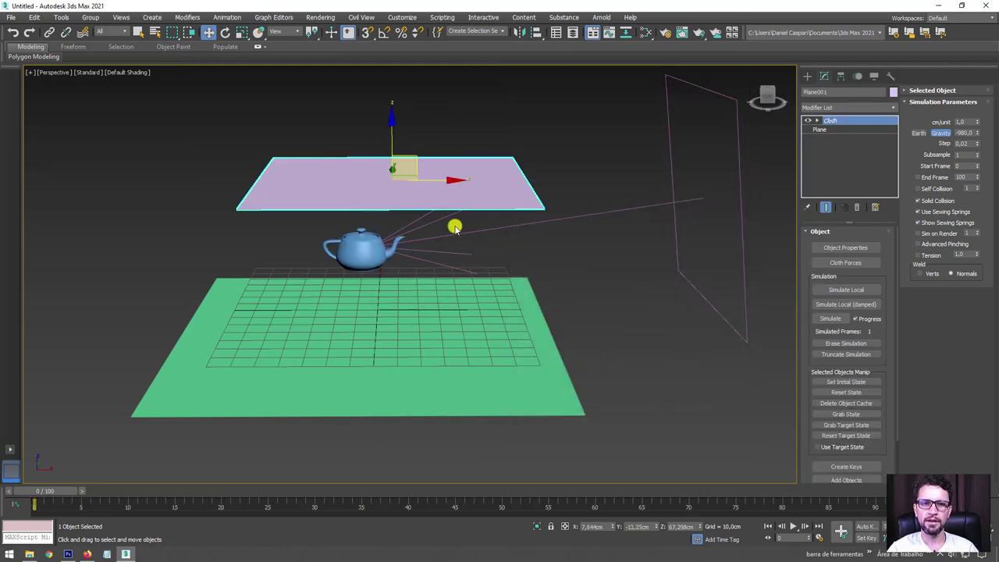
Run a trial cloth simulation for about 14 frames, then erase it
left_click(830, 318)
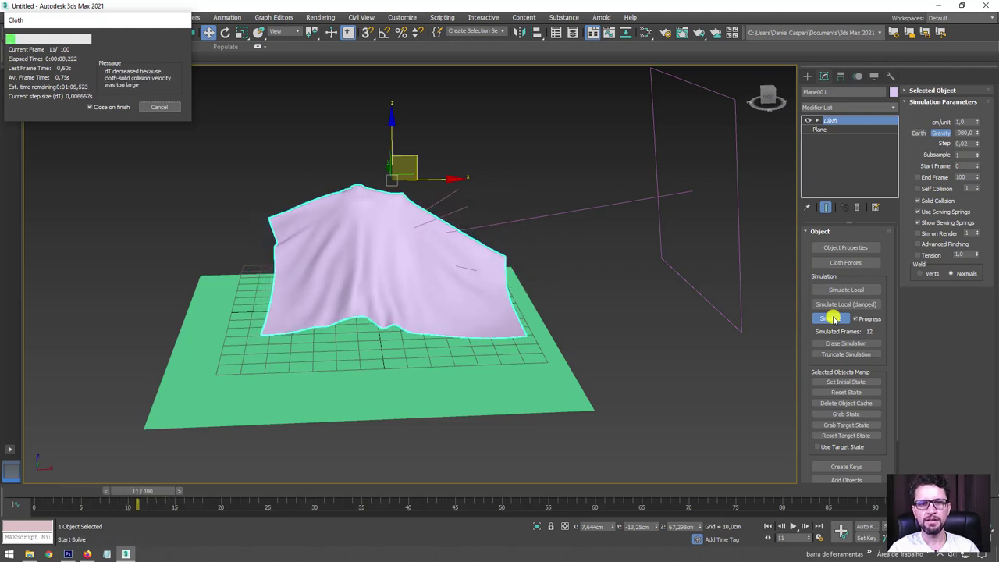
left_click(163, 107)
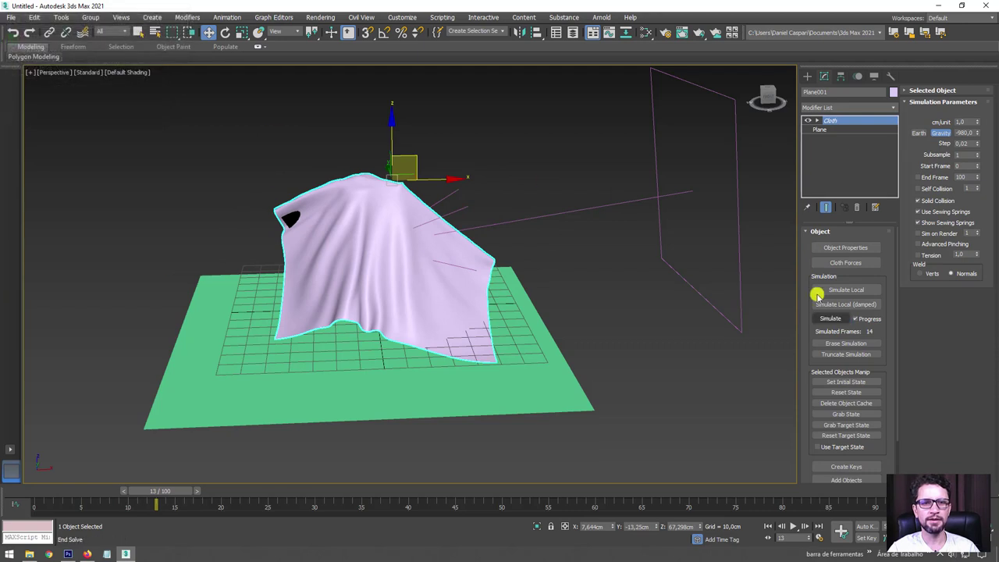
left_click(837, 343)
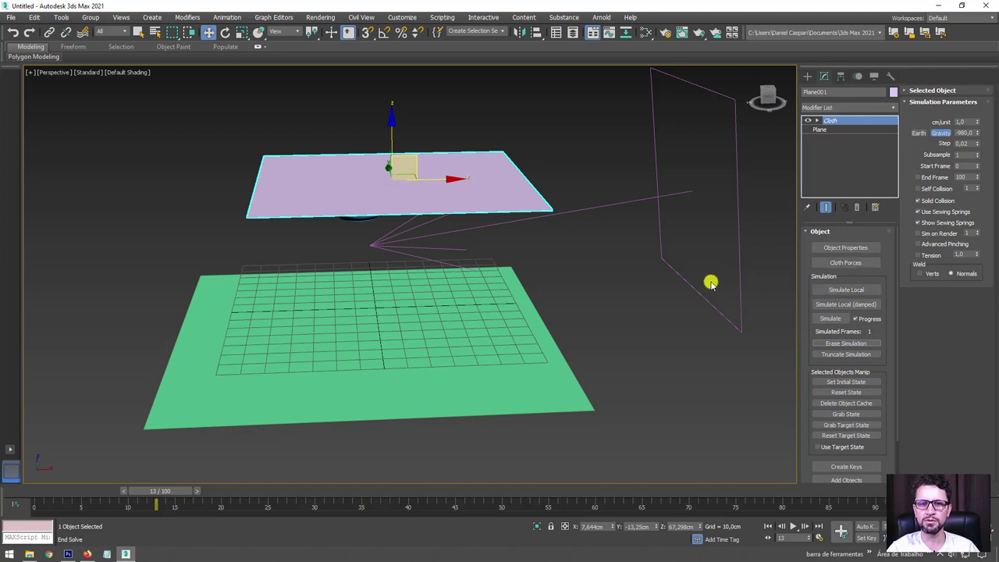
Add Wind001 to the cloth simulation's forces
left_click(846, 262)
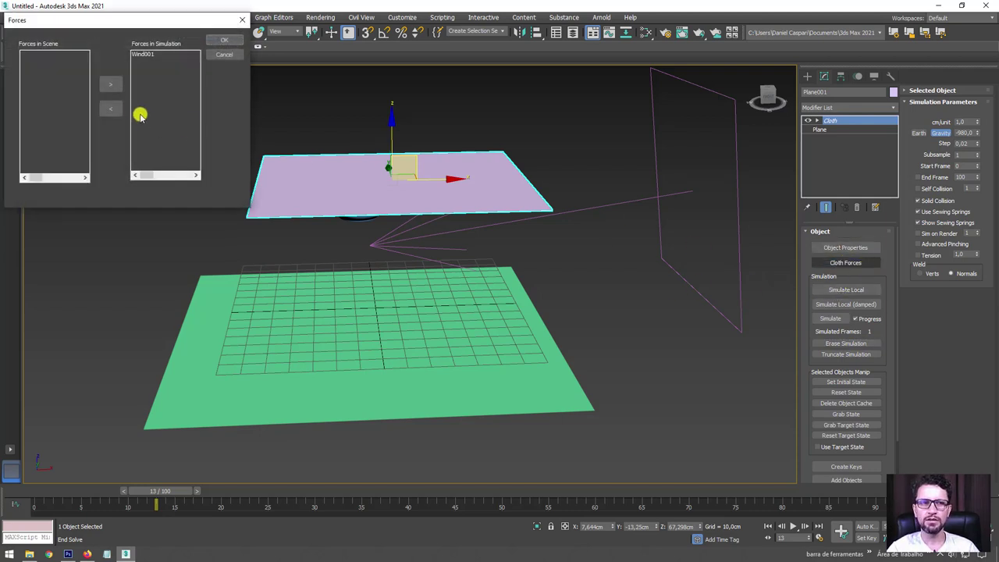
left_click(143, 54)
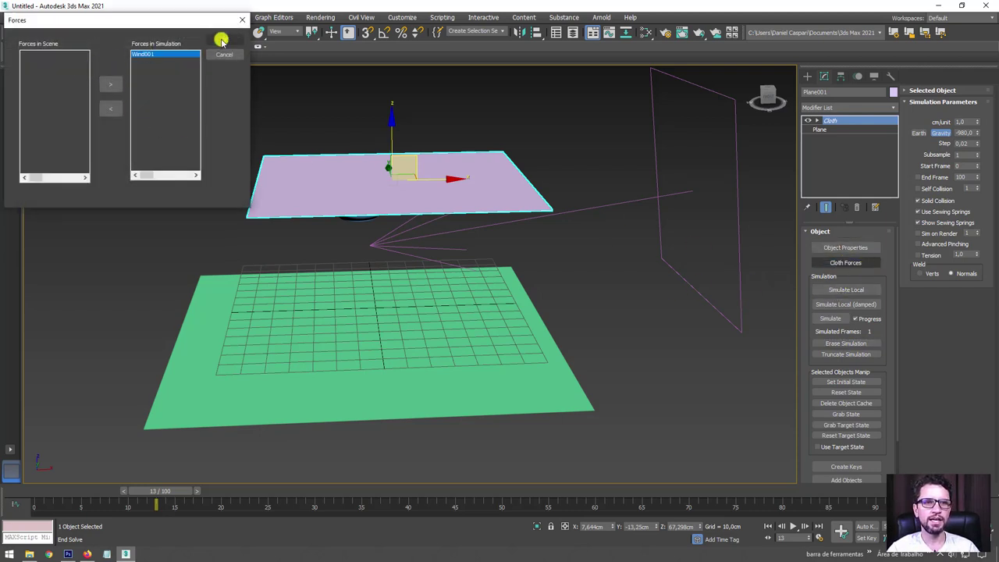
left_click(224, 39)
Select Wind001 and raise its Strength from 5,0 to 10,0
mouse_move(595, 188)
middle_mouse_down("alt")
mouse_move(622, 138)
mouse_move(640, 171)
middle_mouse_up("alt")
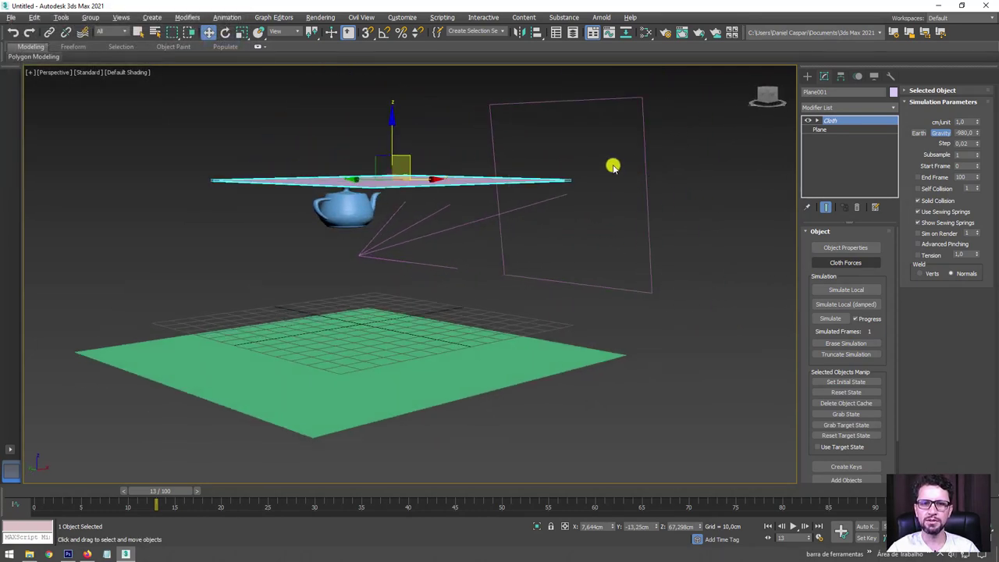
left_click(595, 220)
left_click_drag(686, 191, 620, 284)
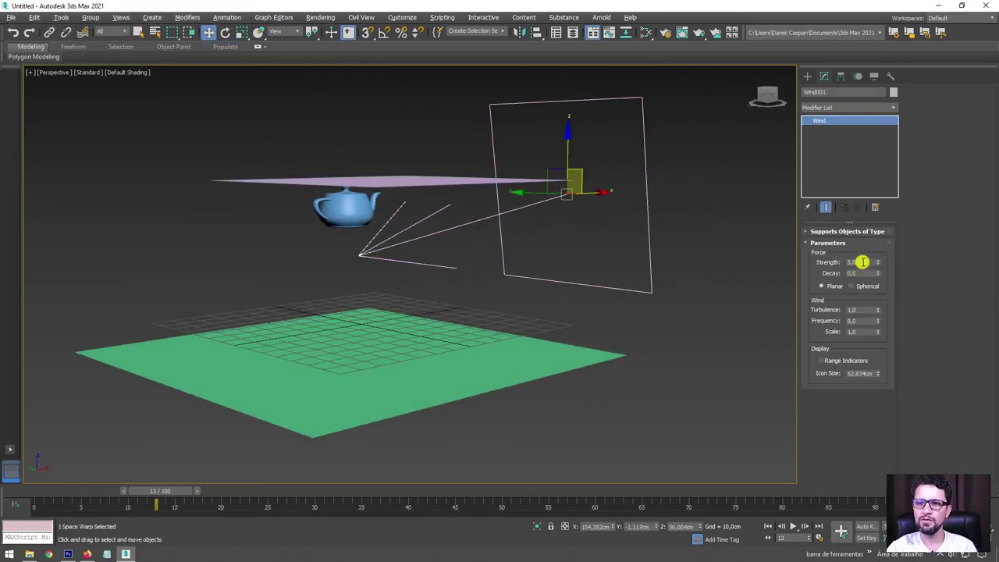
left_click_drag(862, 262, 842, 264)
type("10")
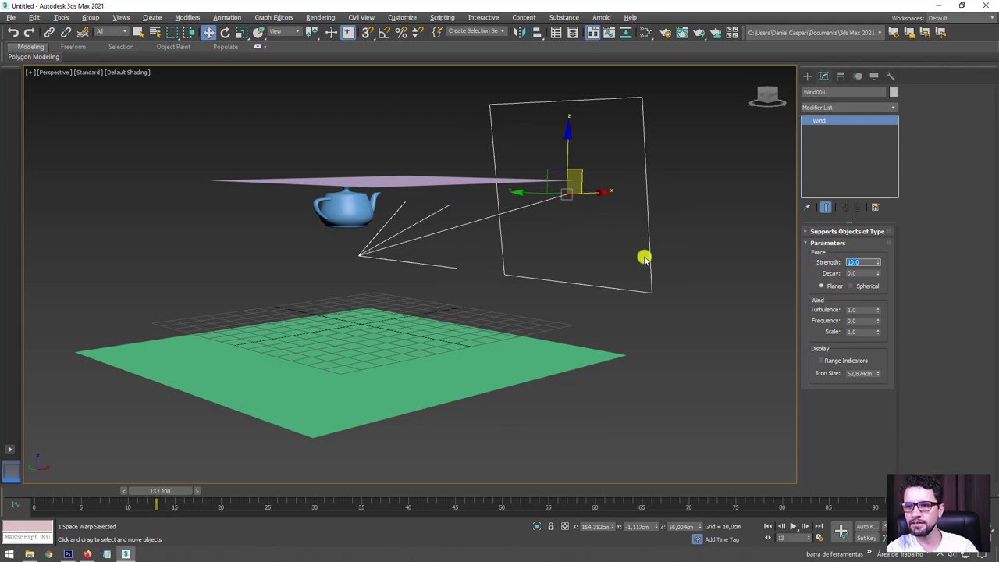
mouse_move(644, 258)
middle_mouse_down("alt")
mouse_move(604, 268)
mouse_move(629, 257)
middle_mouse_up("alt")
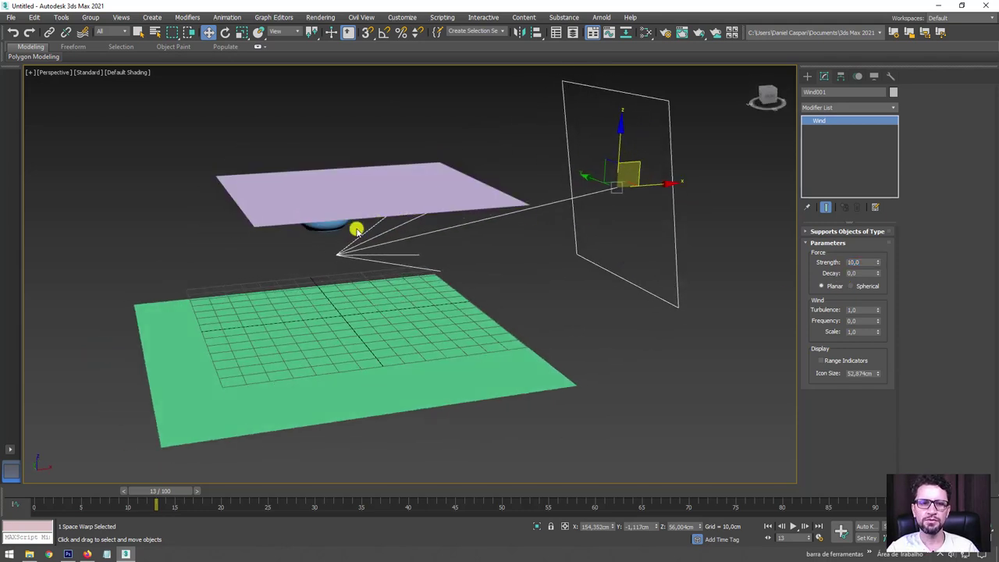
left_click(381, 192)
Simulate the cloth with the stronger wind, stopping at frame 37
left_click(830, 318)
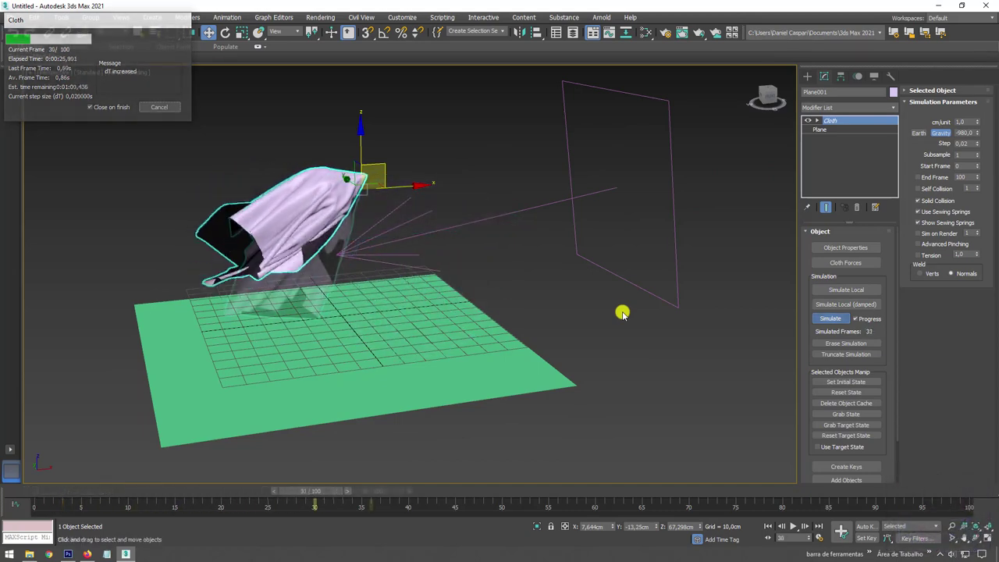
key("Escape")
mouse_move(622, 312)
middle_mouse_down("alt")
mouse_move(510, 317)
mouse_move(535, 268)
mouse_move(446, 253)
mouse_move(548, 422)
middle_mouse_up("alt")
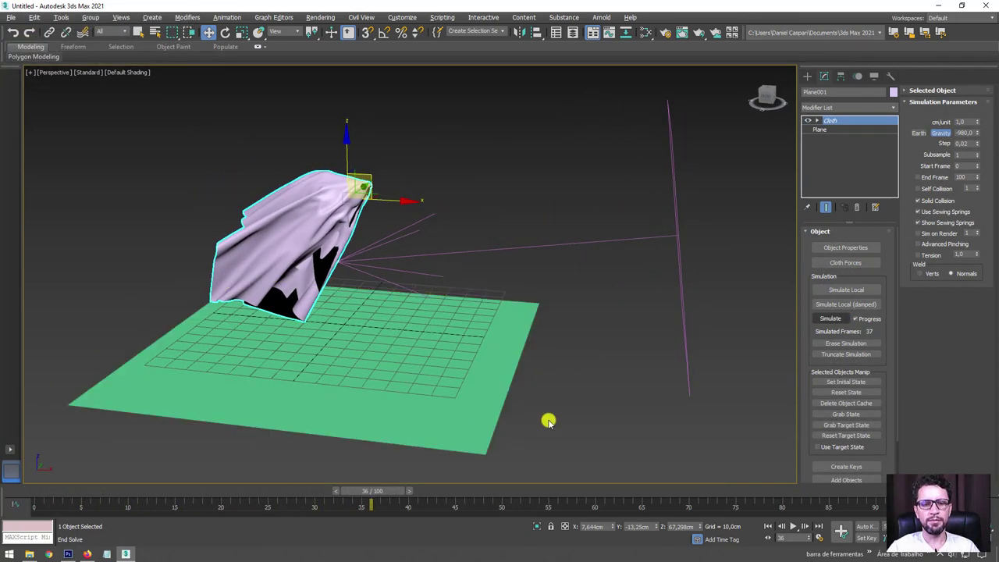
left_click_drag(594, 127, 682, 335)
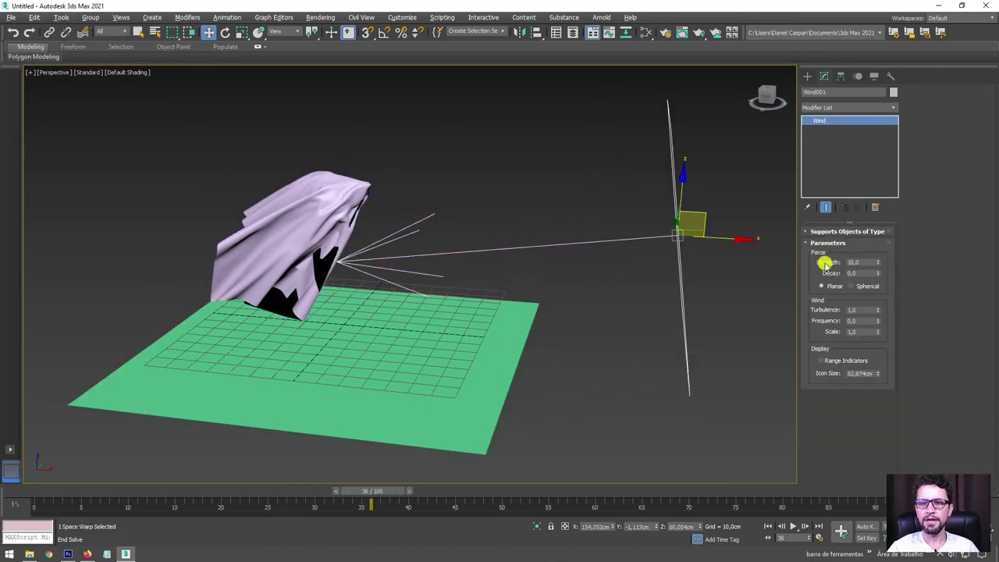
left_click(339, 203)
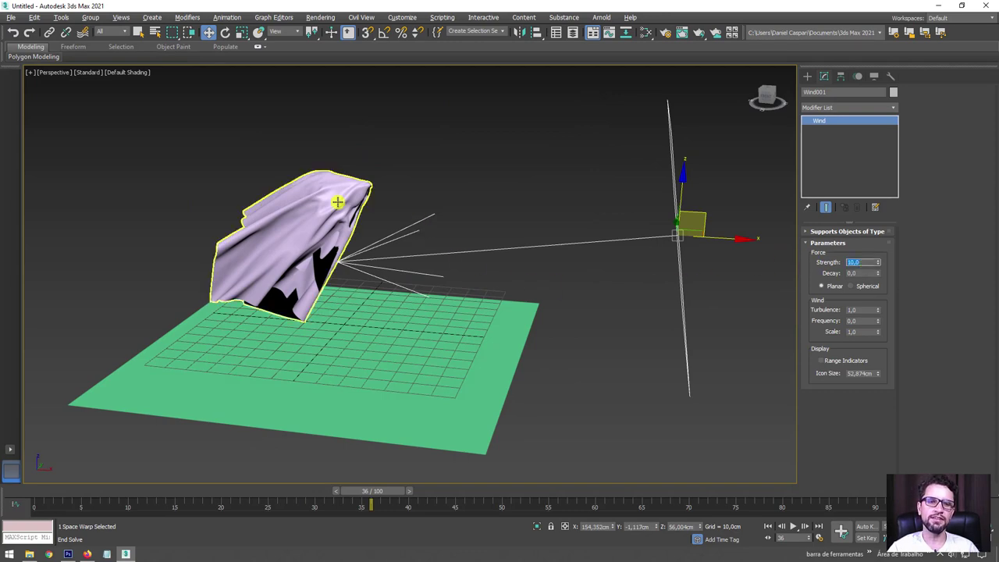
mouse_move(329, 245)
middle_mouse_down("alt")
mouse_move(375, 252)
mouse_move(414, 223)
mouse_move(404, 454)
middle_mouse_up("alt")
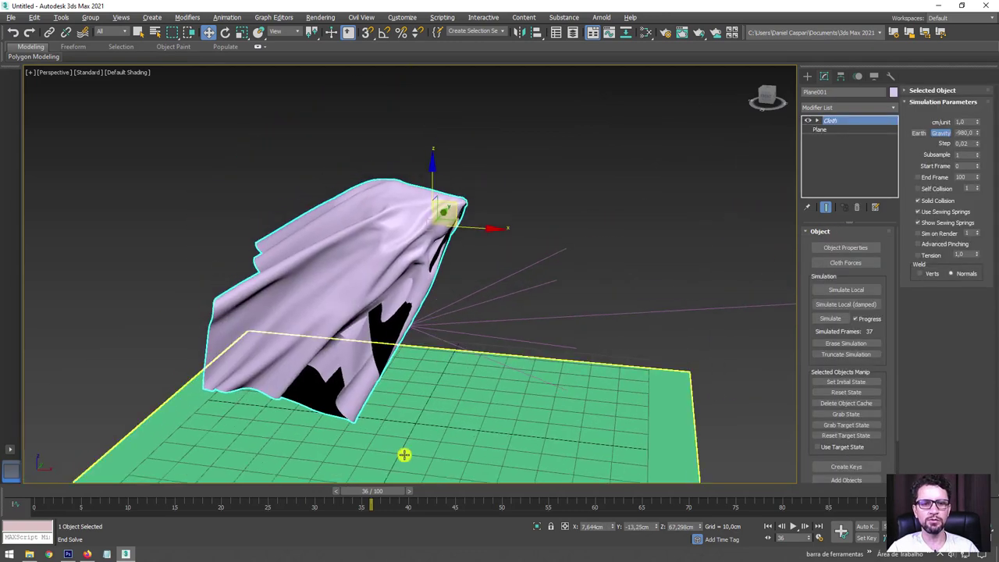
Scrub back through the wind-blown frames, then erase the trial simulation
mouse_move(397, 493)
left_mouse_down()
mouse_move(60, 484)
mouse_move(303, 486)
mouse_move(183, 469)
mouse_move(239, 469)
mouse_move(201, 469)
mouse_move(215, 469)
left_mouse_up()
key("w")
middle_click_drag(484, 357, 785, 375, "alt")
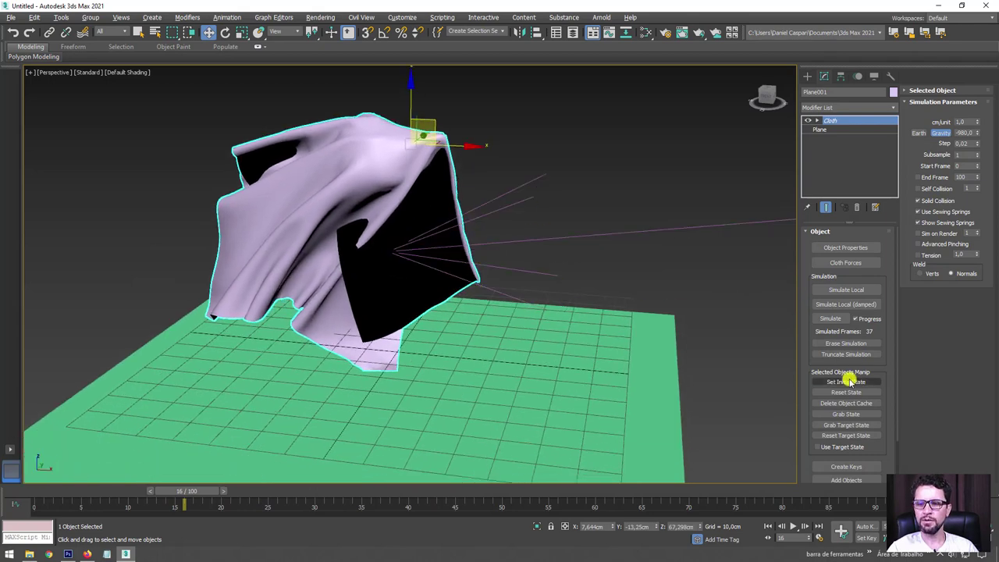
left_click(843, 345)
Enable Self Collision, rewind to frame 0, and simulate the cloth to frame 98
left_click_drag(205, 488, 38, 488)
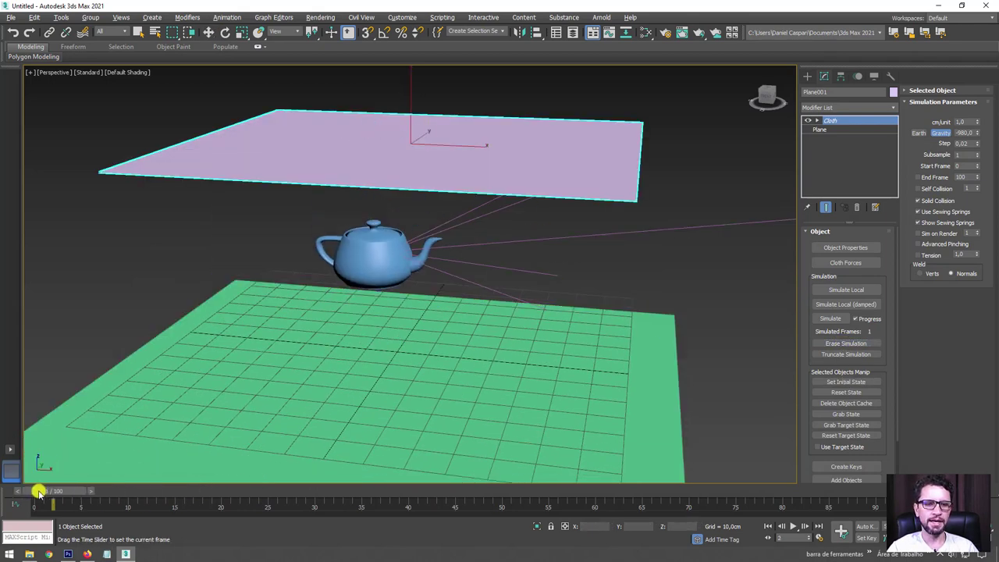
scroll(407, 293, "down", 3)
mouse_move(351, 351)
middle_mouse_down("alt")
mouse_move(408, 294)
mouse_move(439, 302)
mouse_move(542, 268)
mouse_move(603, 273)
middle_mouse_up("alt")
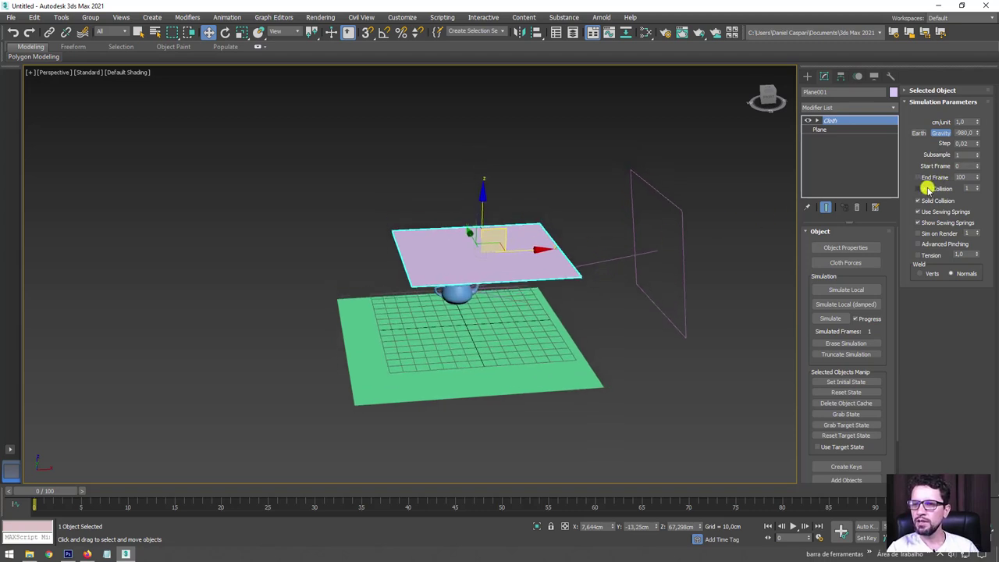
scroll(488, 328, "up", 3)
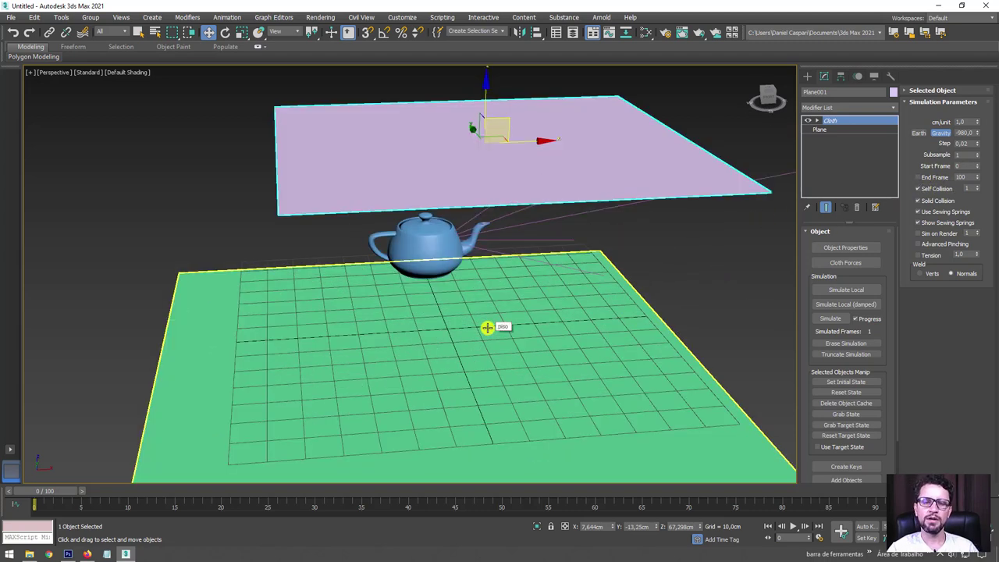
scroll(484, 334, "down", 2)
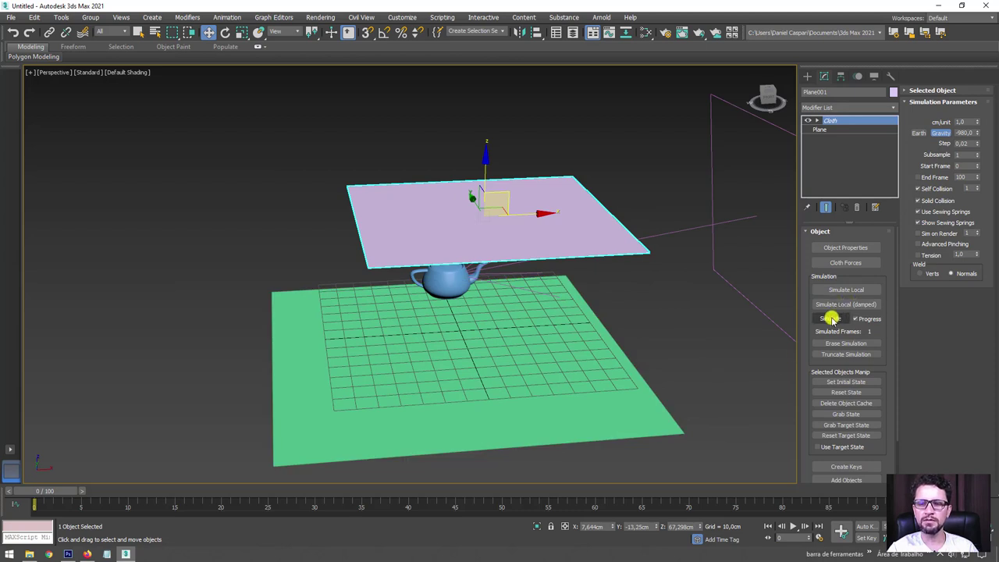
left_click(830, 319)
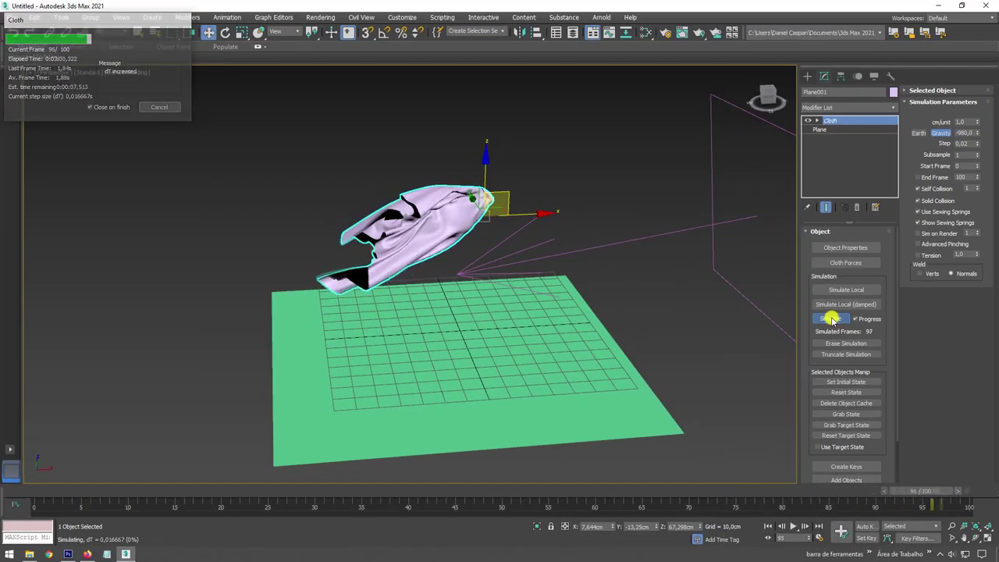
key("Escape")
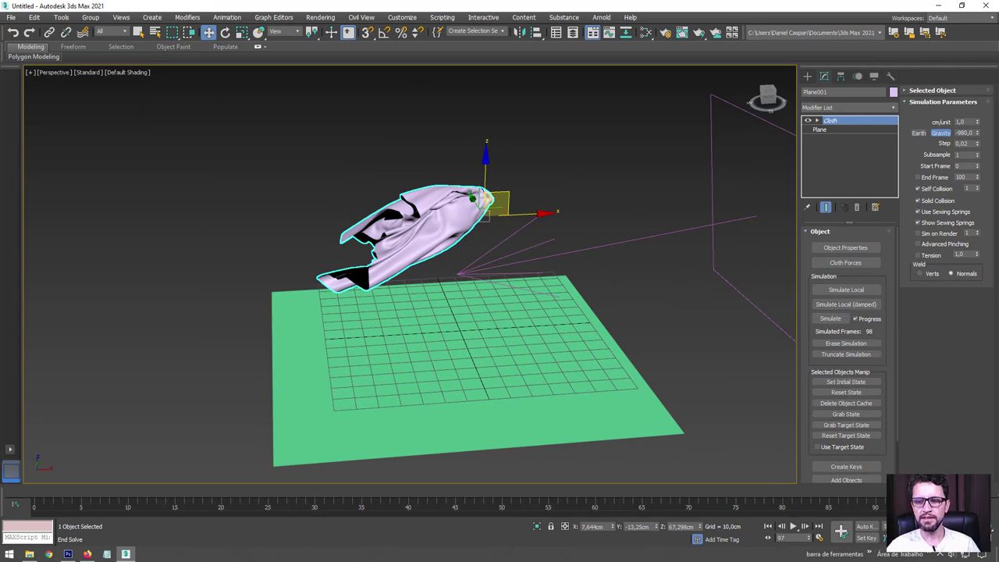
mouse_move(859, 490)
left_mouse_down()
mouse_move(24, 486)
mouse_move(736, 468)
mouse_move(152, 459)
mouse_move(187, 448)
mouse_move(390, 446)
mouse_move(98, 444)
mouse_move(187, 430)
mouse_move(212, 405)
left_mouse_up()
key("w")
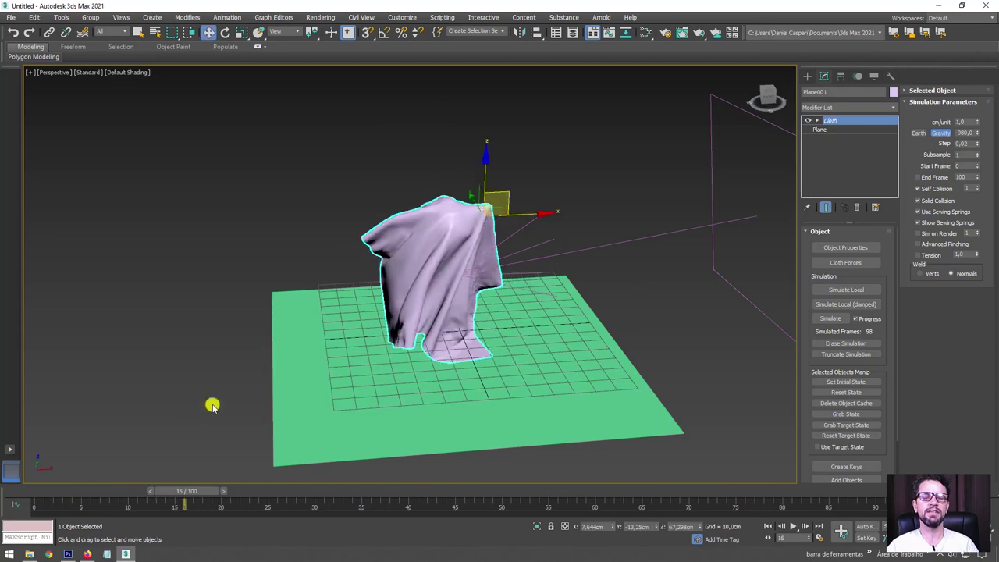
left_click_drag(207, 492, 130, 487)
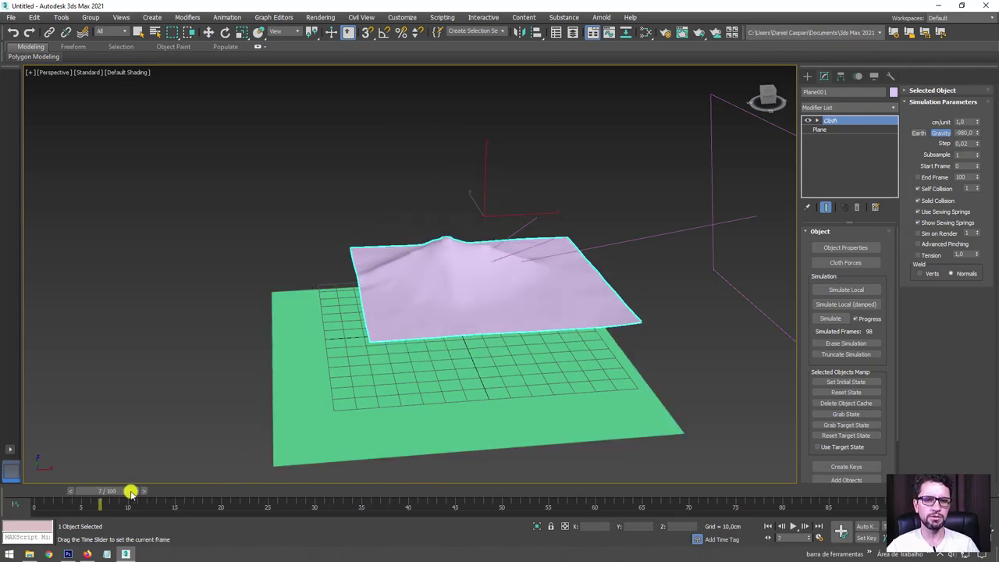
middle_click_drag(194, 424, 270, 377, "alt")
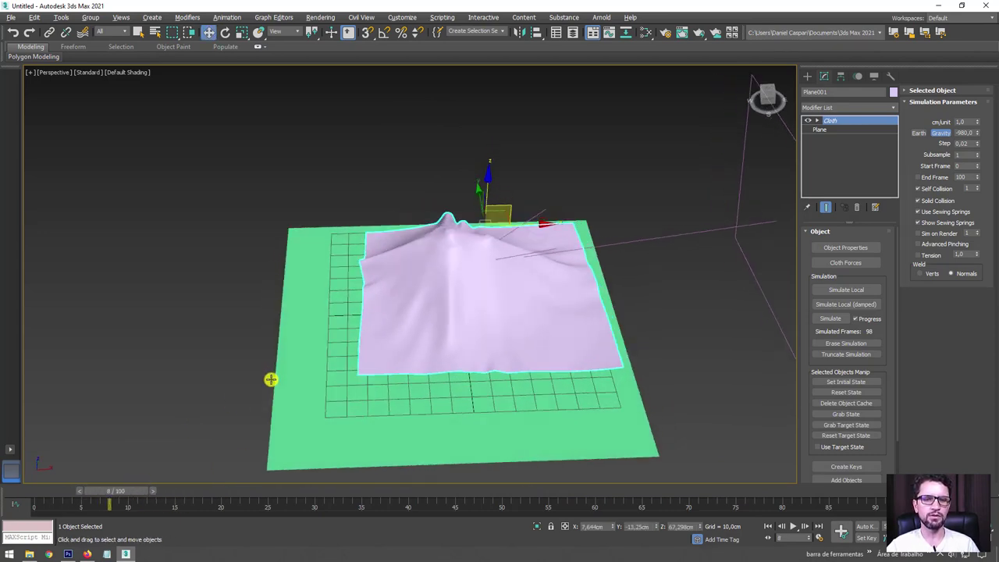
Drag the checker image from the Tecidos folder onto the cloth plane
left_click(29, 554)
left_click_drag(546, 71, 871, 159)
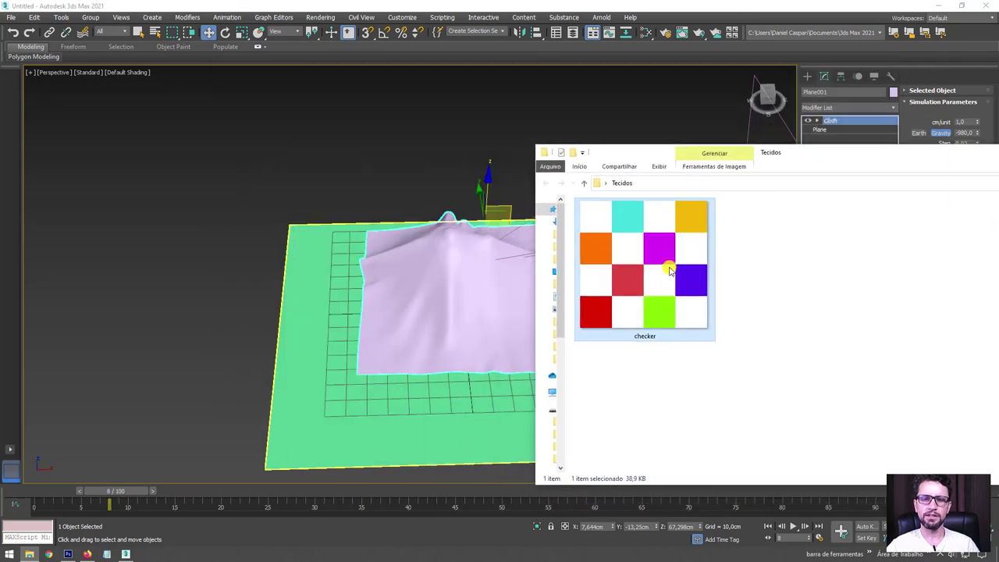
left_click_drag(669, 270, 435, 335)
left_click_drag(833, 167, 230, 173)
left_click(549, 173)
middle_click_drag(376, 327, 447, 344, "alt")
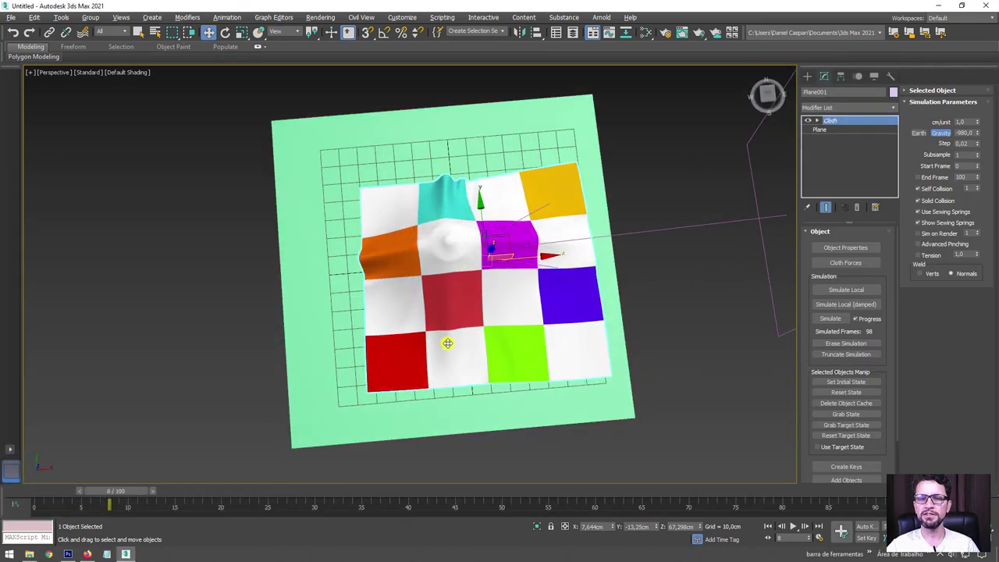
mouse_move(115, 494)
left_mouse_down()
mouse_move(328, 496)
mouse_move(487, 471)
mouse_move(93, 473)
mouse_move(484, 455)
mouse_move(642, 469)
mouse_move(408, 482)
mouse_move(18, 476)
mouse_move(499, 442)
mouse_move(73, 442)
mouse_move(190, 504)
mouse_move(240, 506)
mouse_move(39, 504)
mouse_move(146, 504)
left_mouse_up()
key("w")
Create keys from Plane001's cloth simulation, accepting the no-undo warning
scroll(815, 328, "down", 2)
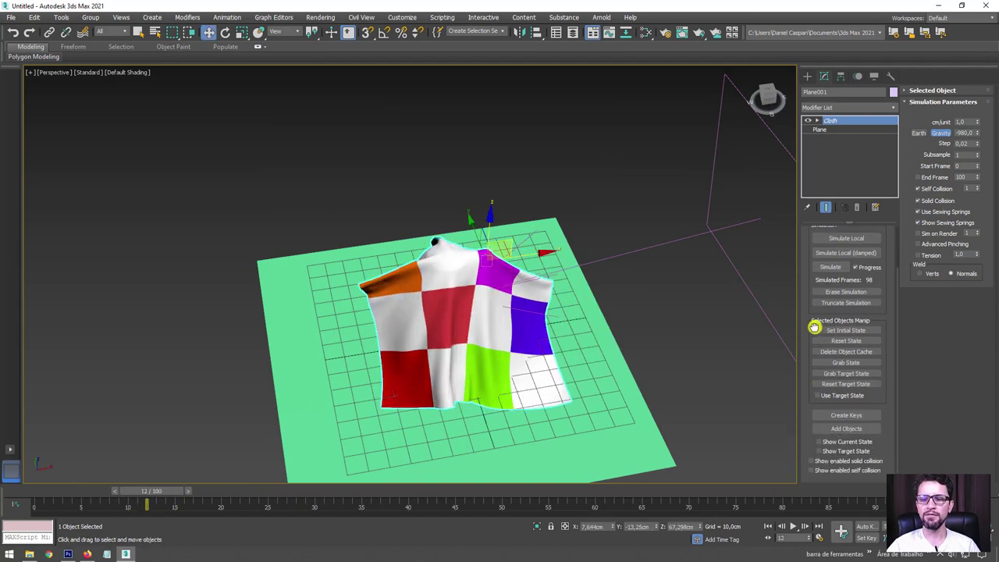
left_click(847, 414)
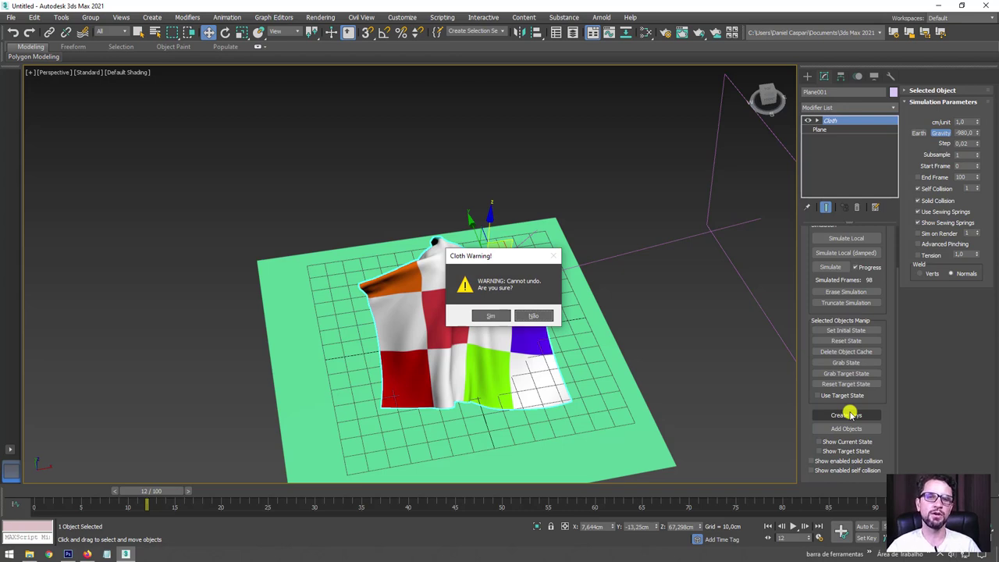
left_click_drag(503, 263, 609, 82)
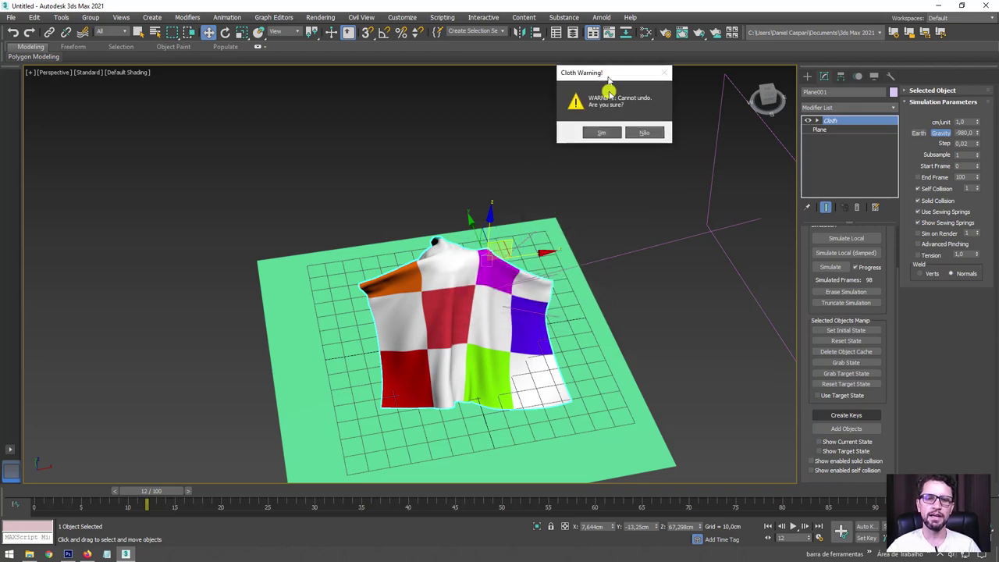
left_click(602, 133)
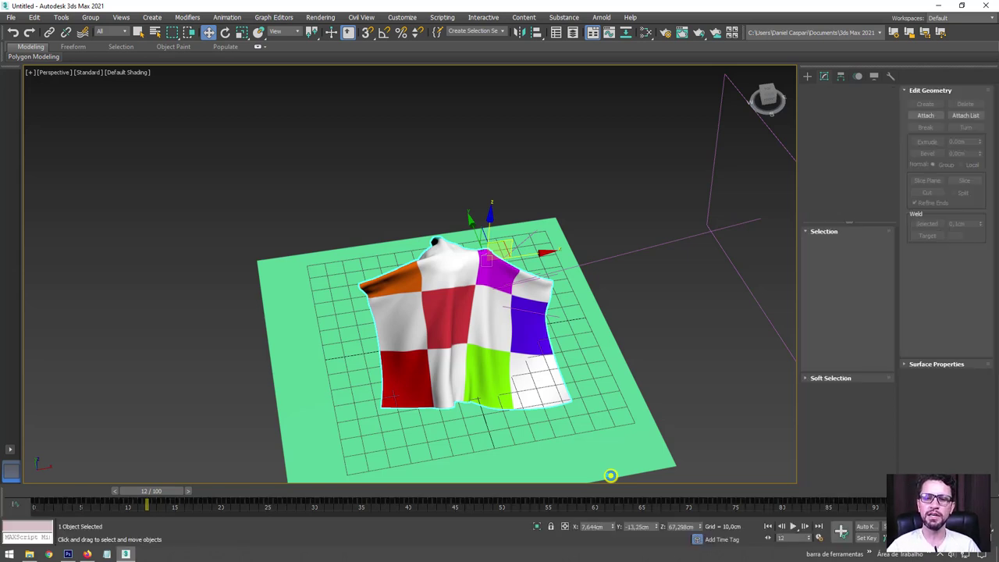
Remove the Cloth modifier from the green floor
mouse_move(586, 455)
middle_mouse_down("alt")
mouse_move(466, 385)
mouse_move(97, 487)
middle_mouse_up("alt")
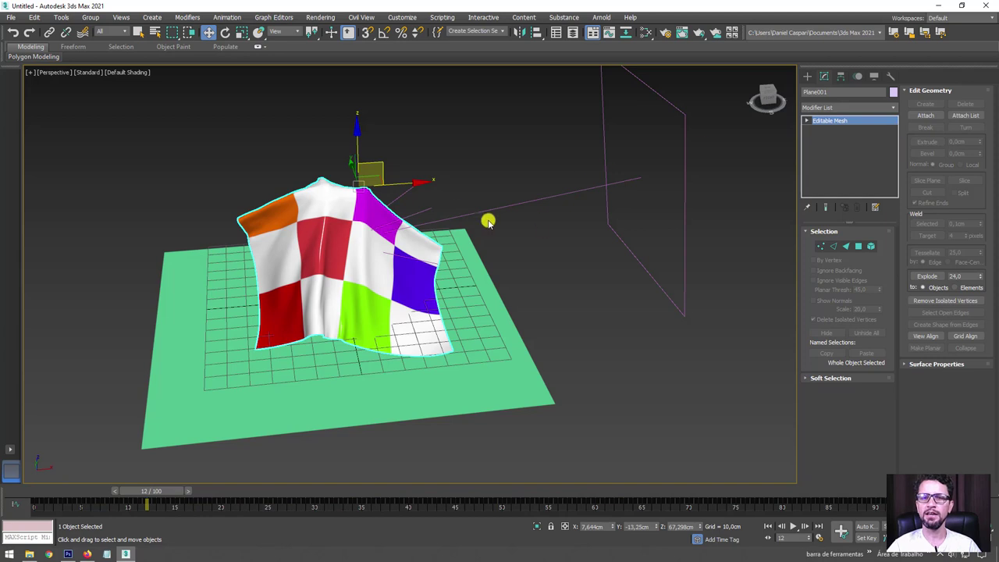
left_click(458, 216)
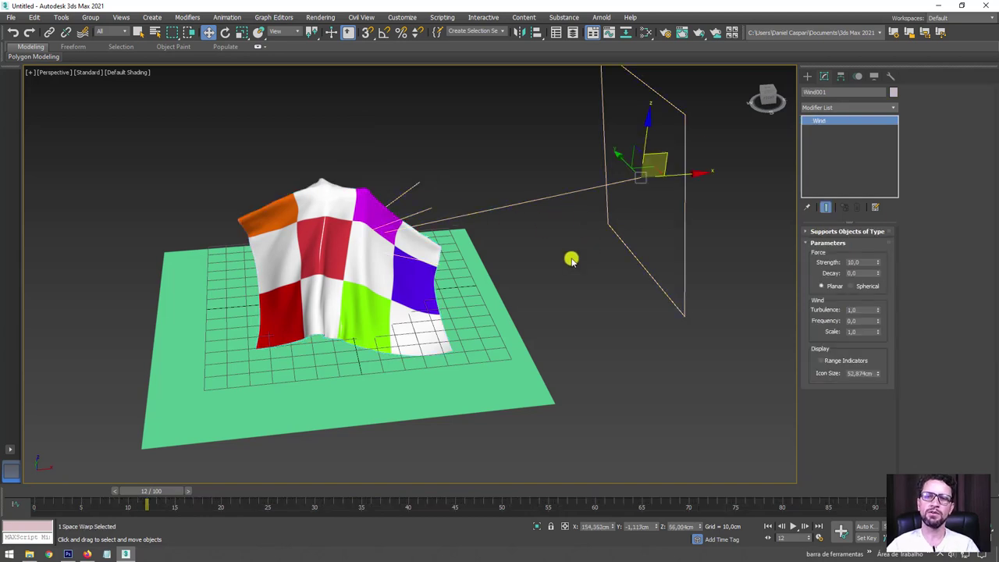
left_click(571, 260)
left_click(479, 312)
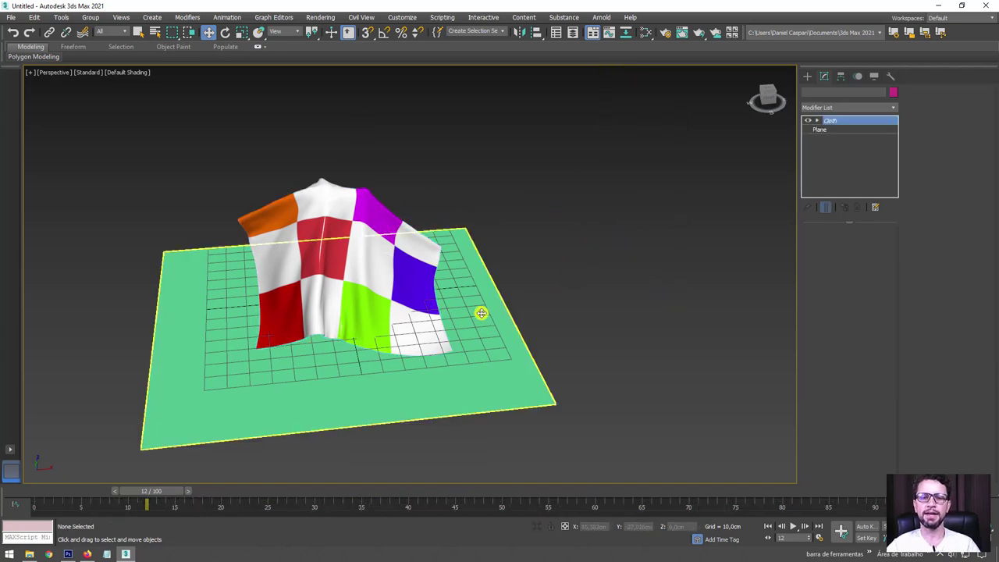
left_click(858, 206)
Remove the Cloth modifier from the teapot and replay the baked cloth animation
middle_click_drag(575, 292, 577, 267, "alt")
left_click(320, 202)
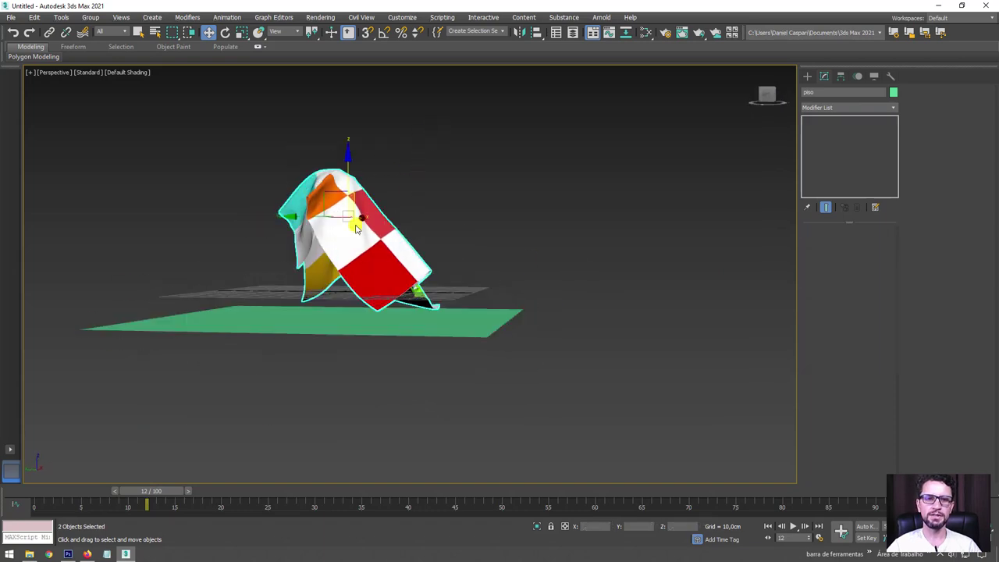
left_click(858, 206)
middle_click_drag(469, 258, 459, 288, "alt")
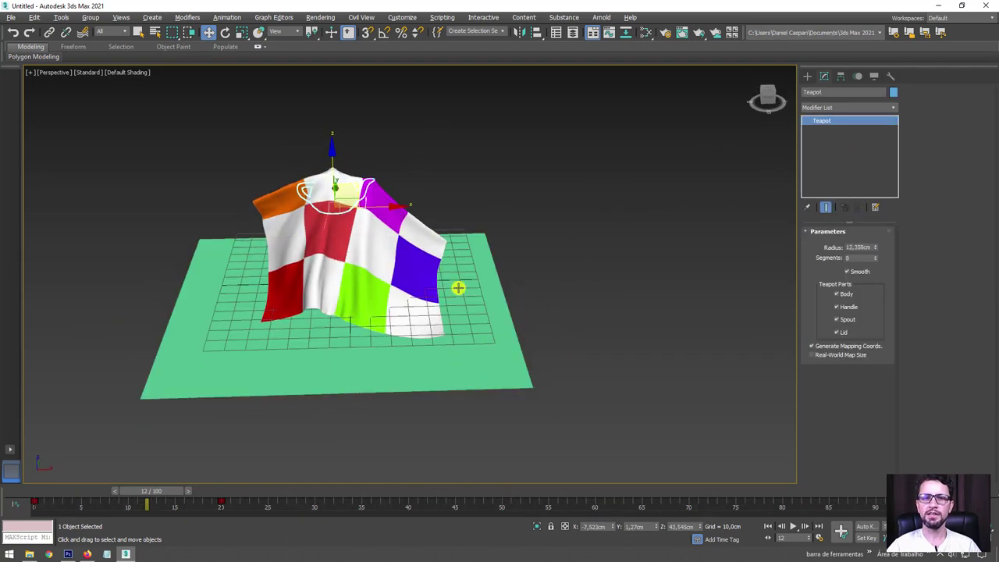
mouse_move(171, 494)
left_mouse_down()
mouse_move(279, 484)
mouse_move(120, 473)
mouse_move(658, 475)
mouse_move(40, 471)
left_mouse_up()
key("w")
left_click(37, 471)
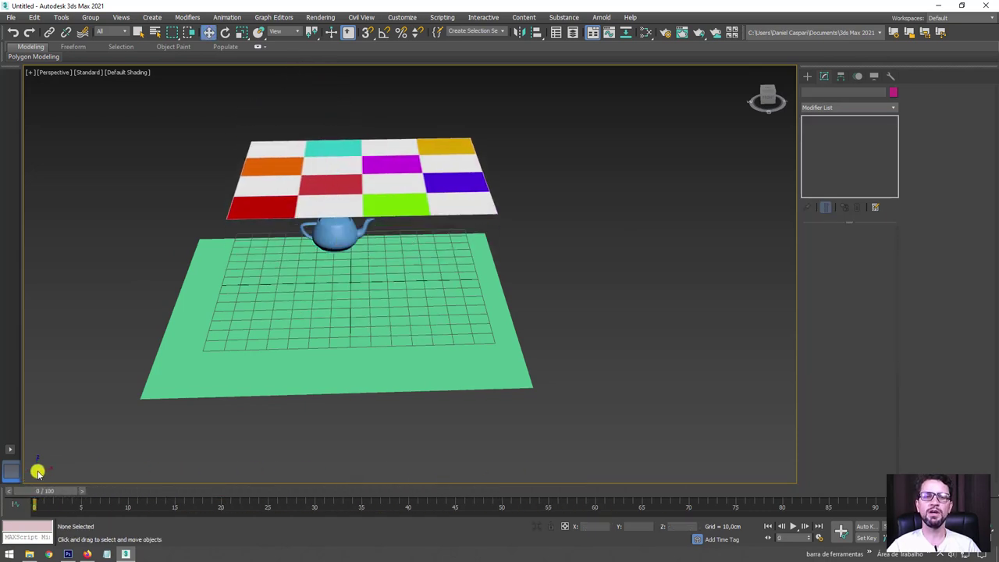